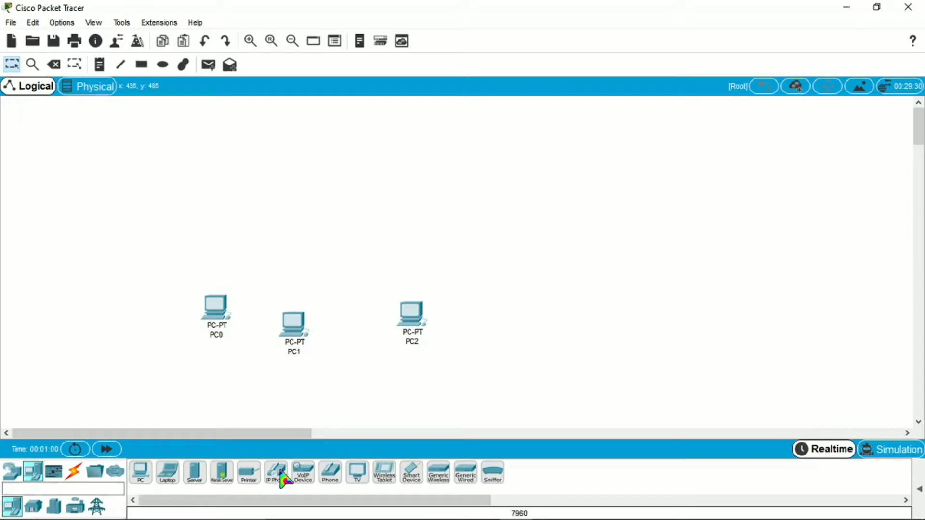
Place a generic PT switch above the PCs.
left_click(12, 472)
left_click(33, 507)
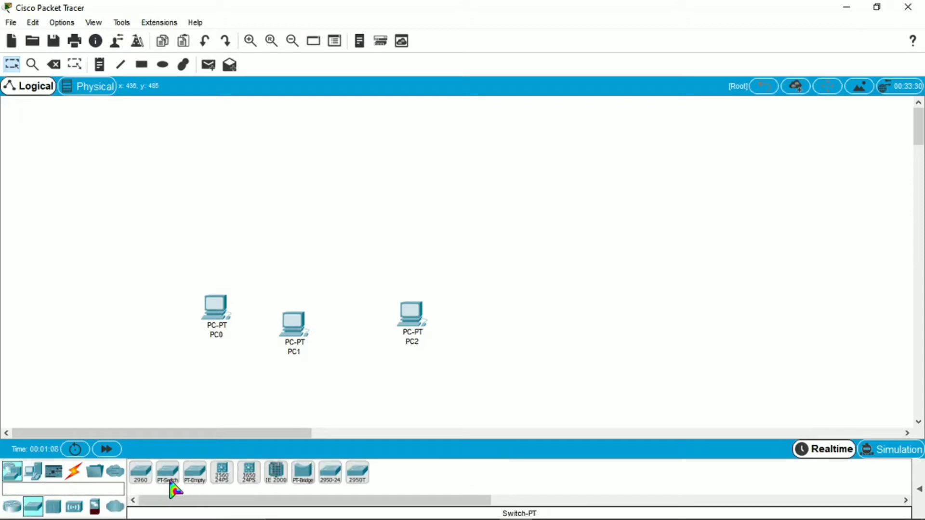
left_click(169, 477)
left_click(313, 241)
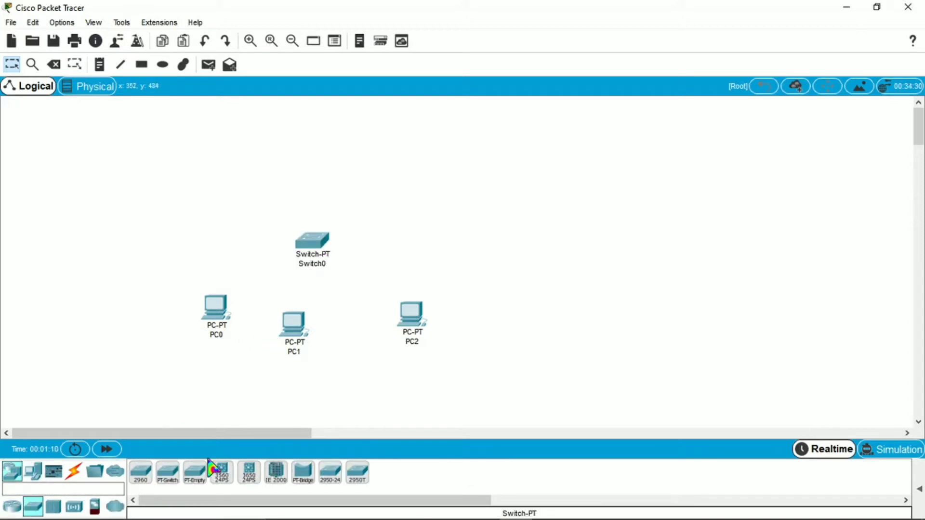
Add a generic server above the switch and name it DHCP Server.
left_click(51, 473)
left_click(34, 473)
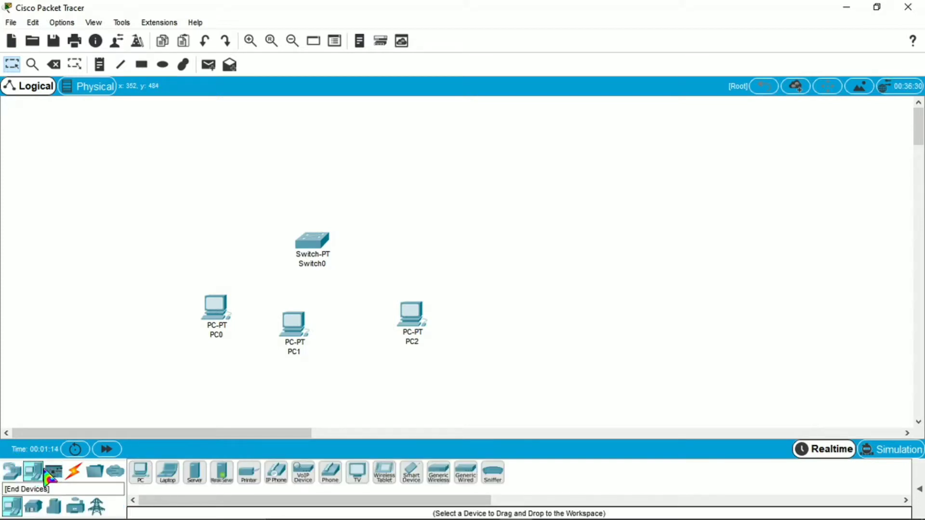
left_click(194, 473)
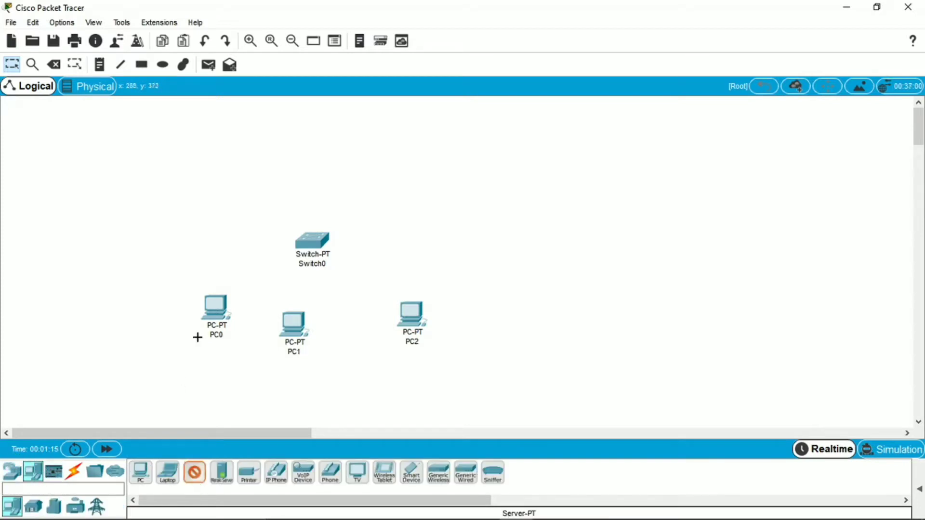
left_click(245, 155)
left_click(255, 188)
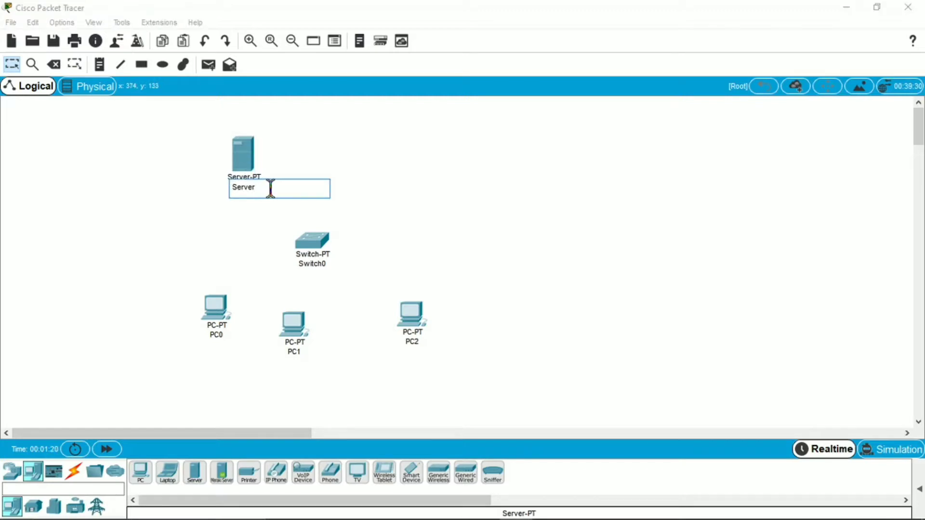
key("Caps_Lock")
type("DHCP")
left_click(225, 356)
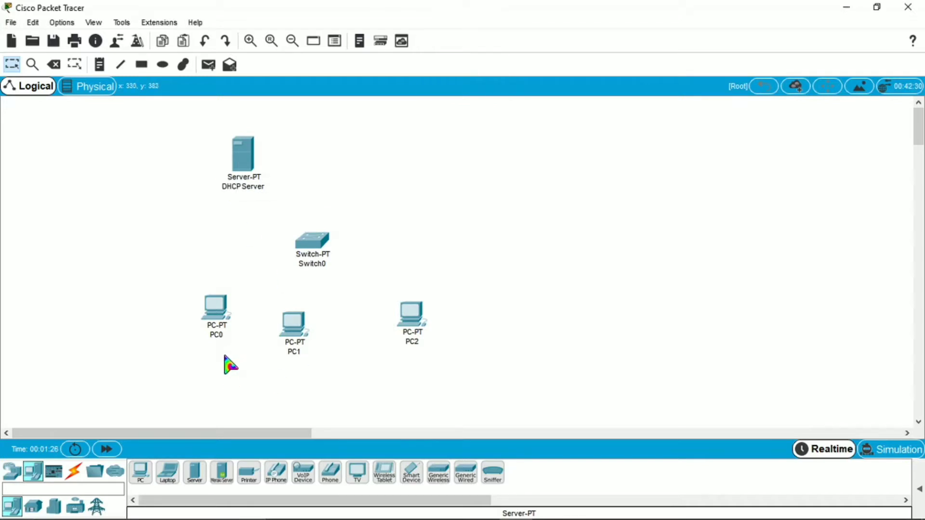
Rename PC0 to PC3 and line up PC1, PC2, PC3 with Switch0 above PC2.
left_click(219, 335)
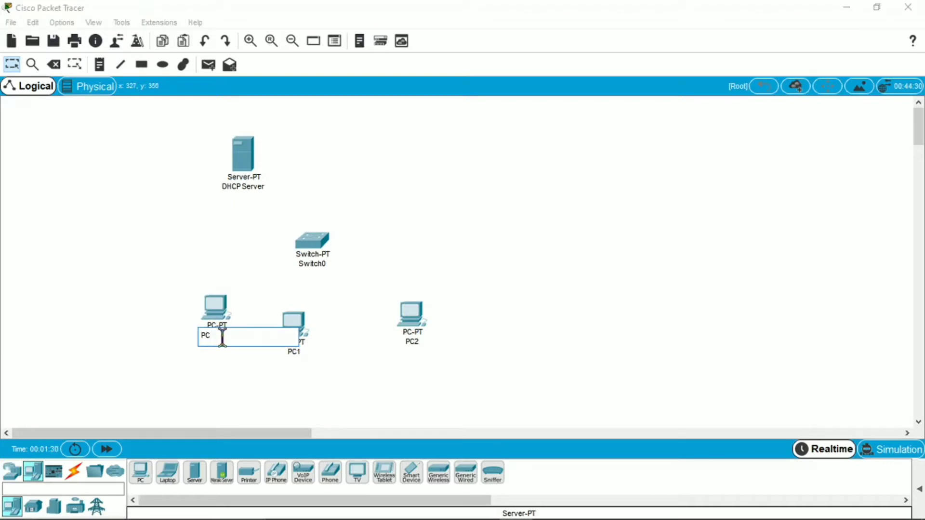
key("Return")
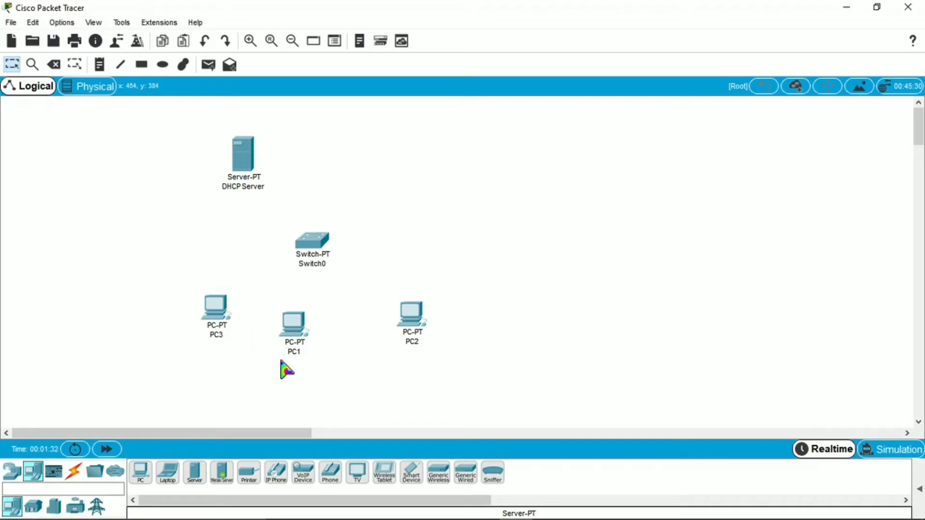
left_click_drag(217, 322, 349, 401)
left_click_drag(296, 345, 238, 328)
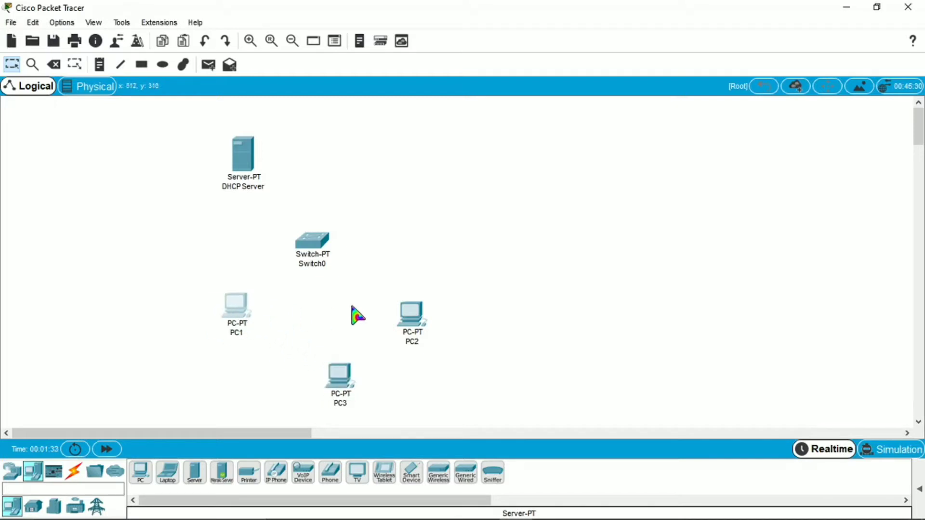
left_click_drag(400, 320, 324, 323)
left_click_drag(355, 374, 431, 312)
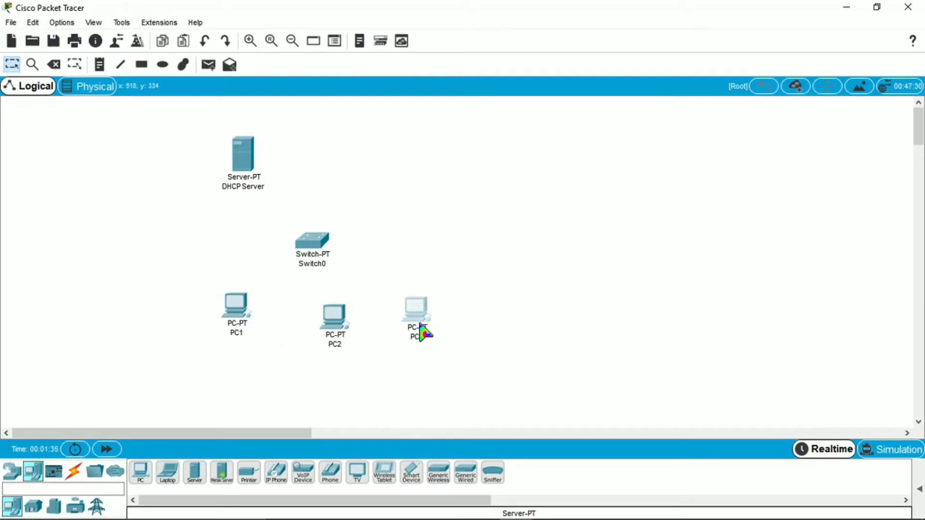
left_click_drag(311, 255, 319, 255)
left_click(73, 471)
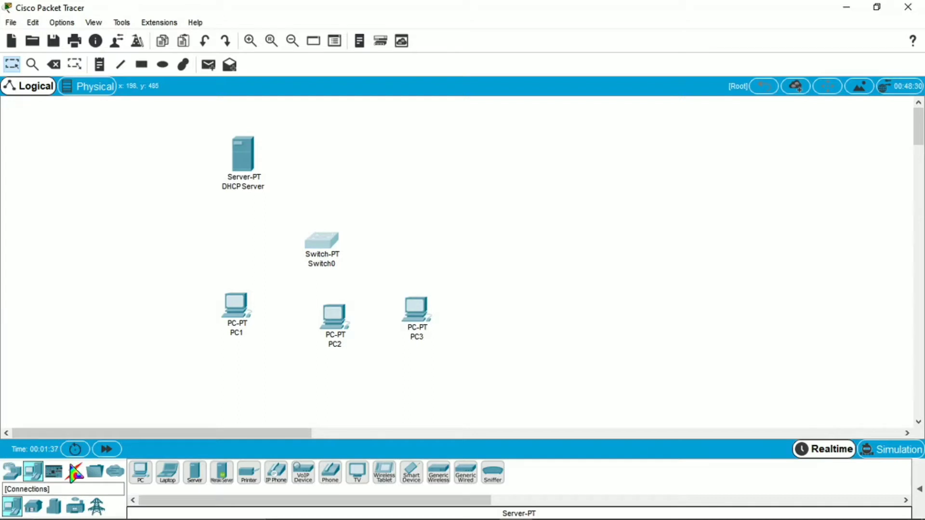
Cable PC1's and PC2's FastEthernet0 to Switch0 with copper straight-through links.
left_click(202, 475)
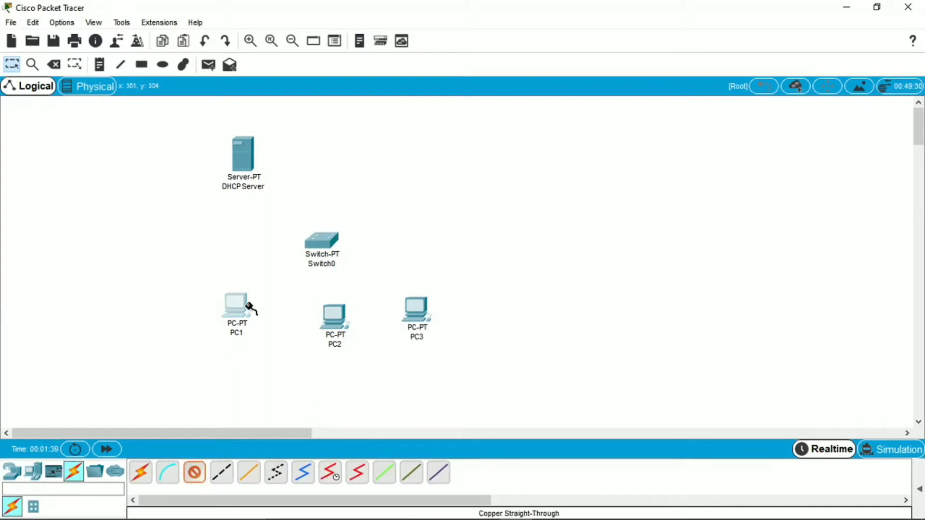
left_click(250, 310)
left_click(318, 357)
left_click(321, 247)
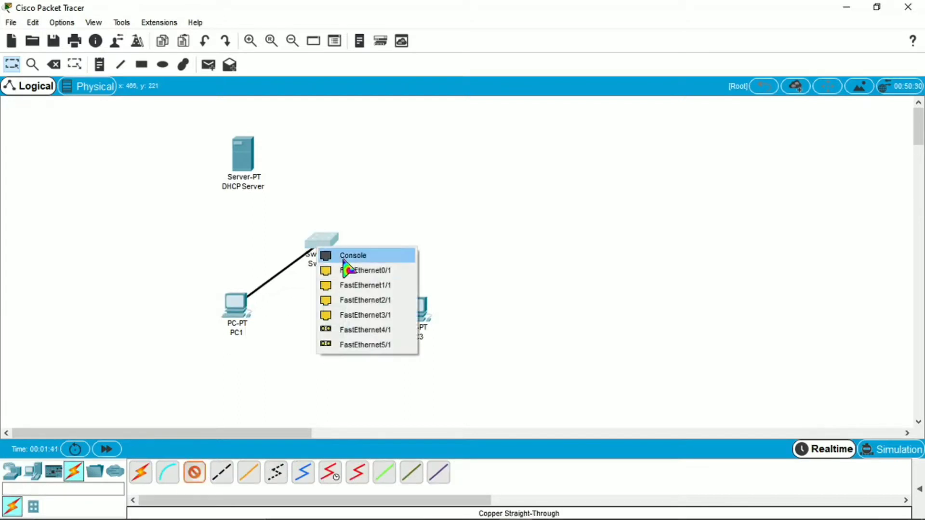
left_click(359, 271)
left_click(195, 472)
left_click(335, 316)
left_click(371, 380)
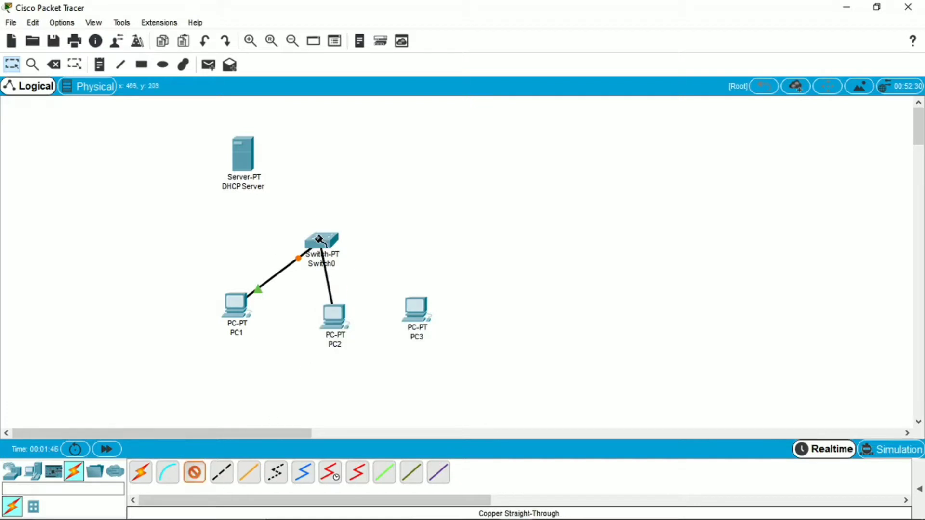
left_click(321, 243)
left_click(359, 279)
Cable PC3 and the DHCP Server to Switch0, the server into FastEthernet3/1.
left_click(195, 472)
left_click(417, 314)
left_click(448, 365)
left_click(323, 242)
left_click(359, 277)
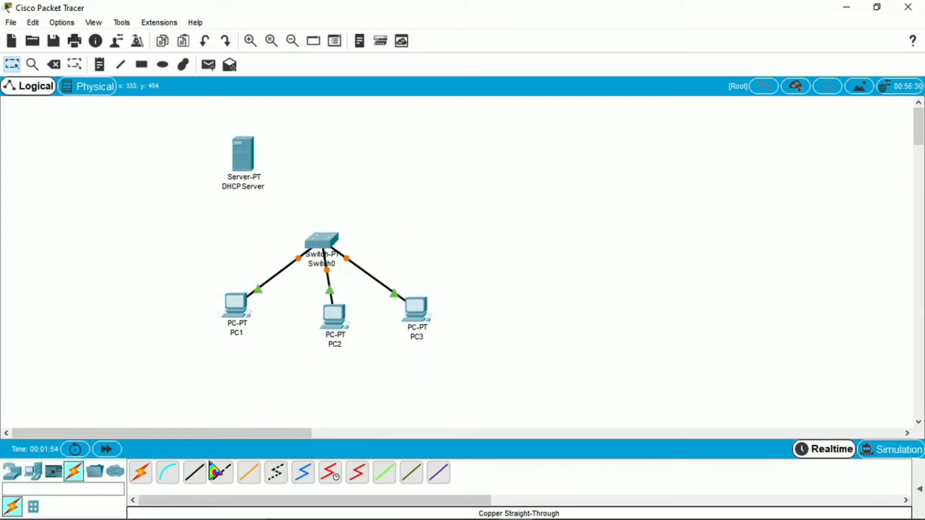
left_click(198, 476)
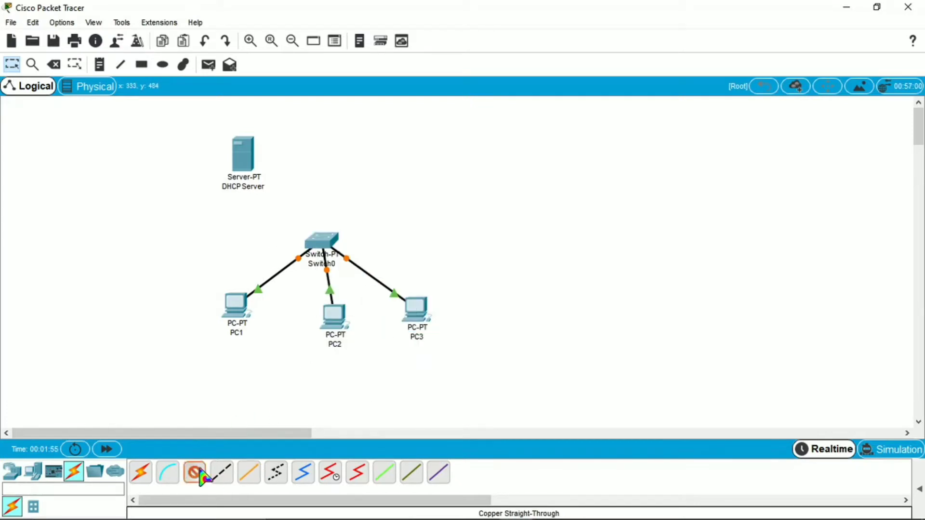
left_click(251, 148)
left_click(285, 159)
left_click(320, 243)
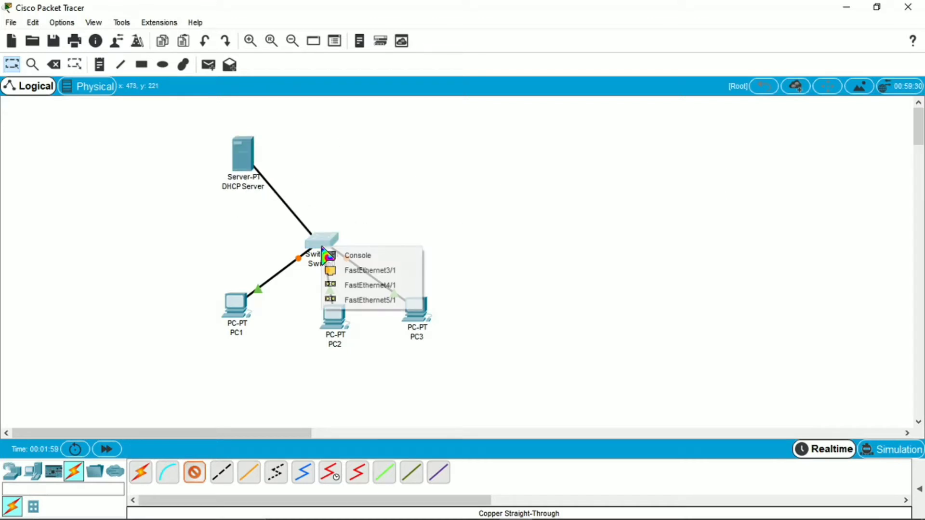
left_click(346, 271)
Centre the DHCP Server above Switch0 and place PC2 directly under the switch.
left_click_drag(249, 167, 325, 170)
left_click_drag(337, 321, 332, 330)
left_click(230, 307)
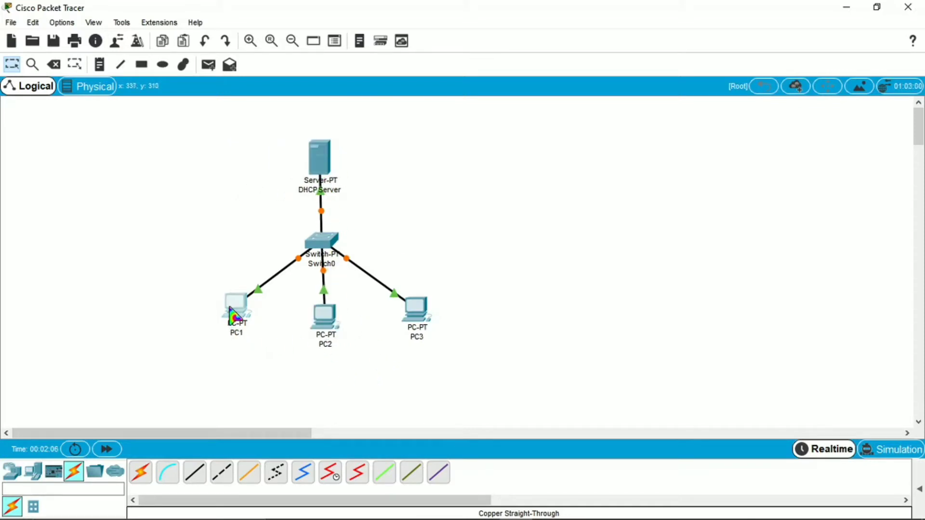
Give PC1 the static address 192.168.1.1 with mask 255.255.255.0.
double_click(235, 304)
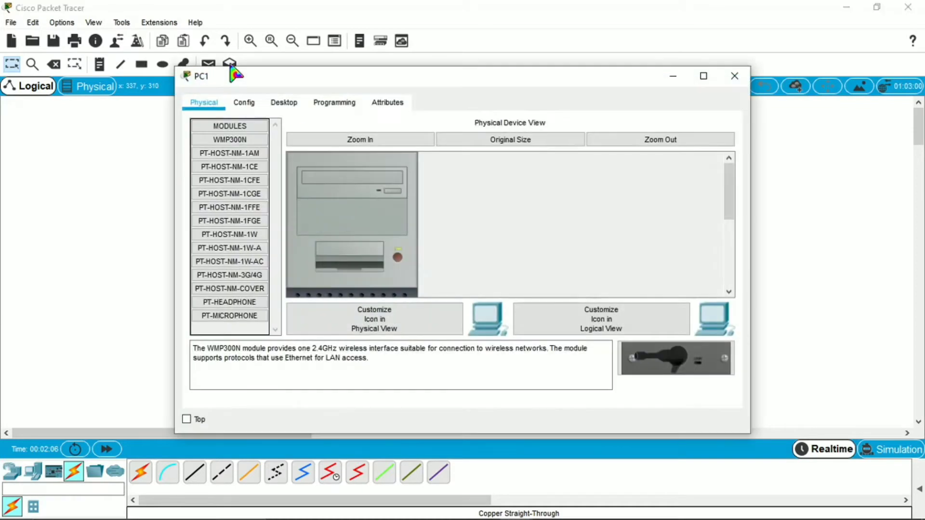
left_click(280, 103)
left_click(268, 162)
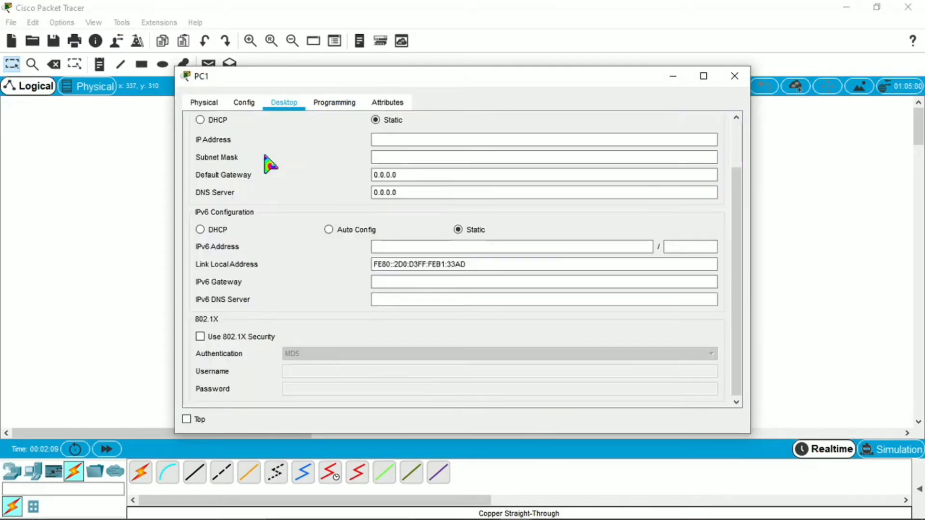
left_click(428, 138)
type("192")
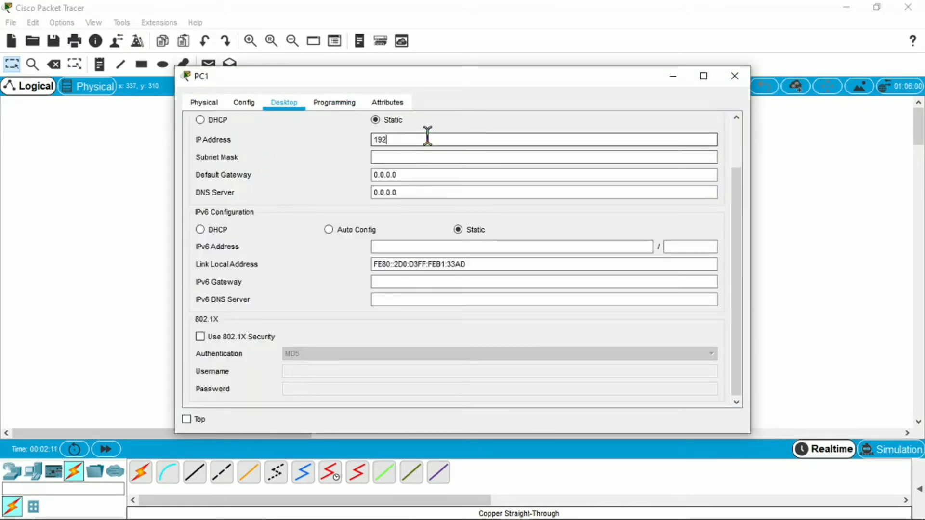
type(".168.1.1")
key("Tab")
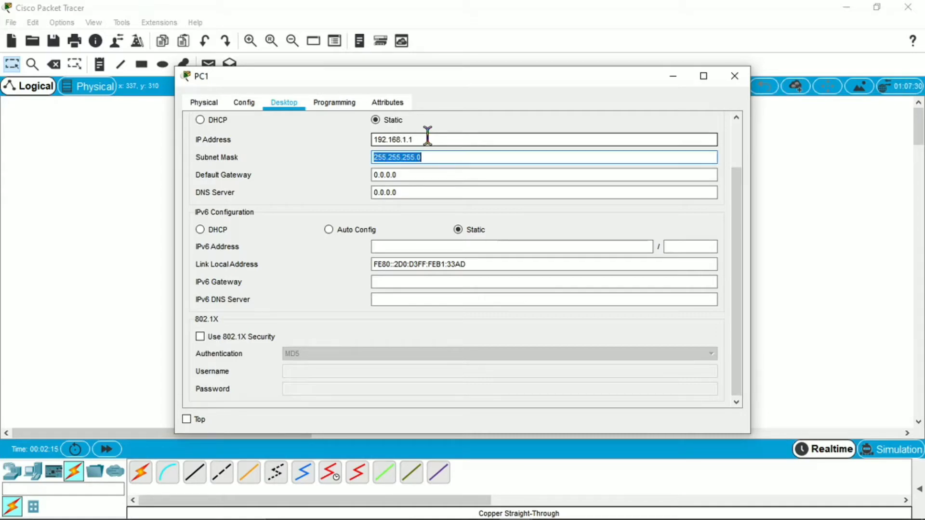
left_click(457, 158)
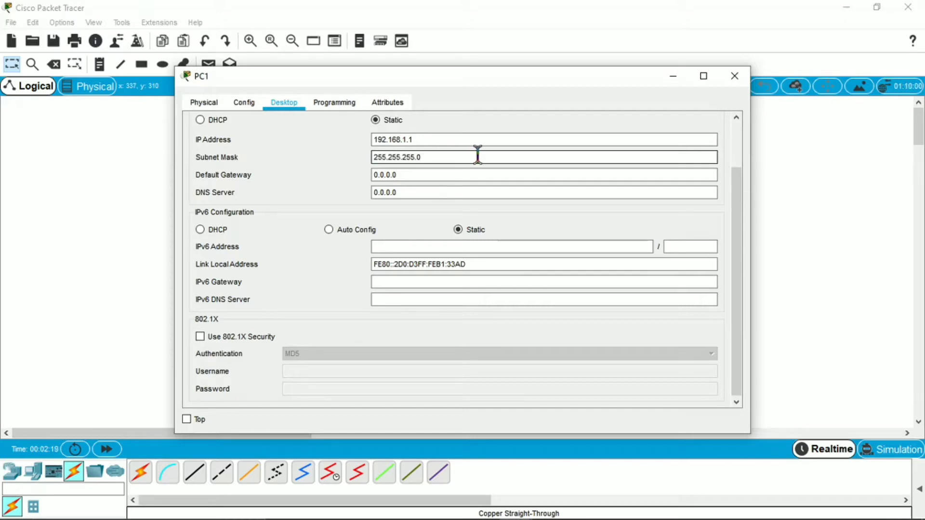
left_click(734, 76)
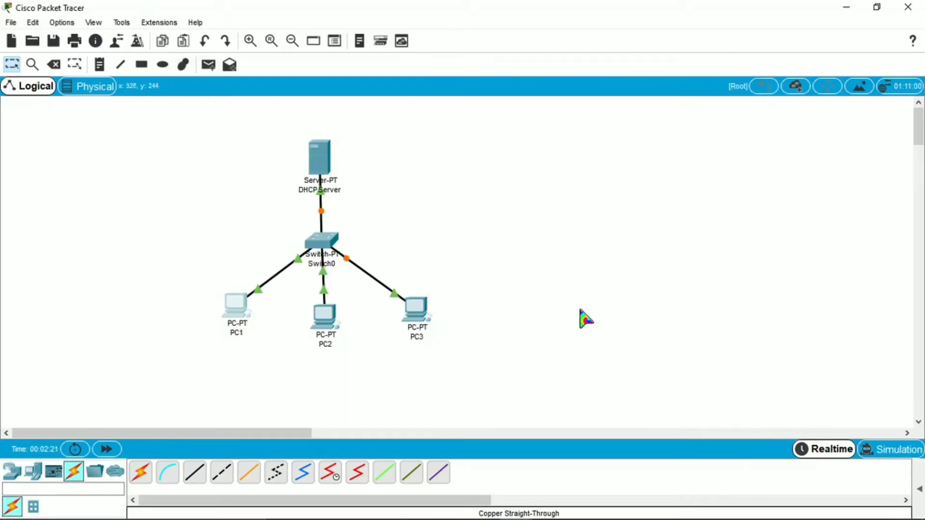
Give PC2 the static address 192.168.1.2 with mask 255.255.255.0.
left_click(323, 318)
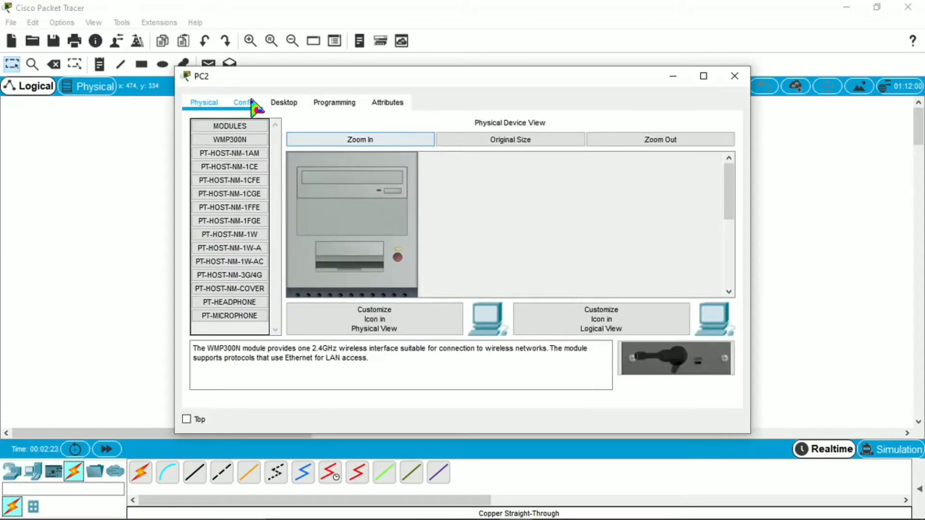
left_click(285, 103)
left_click(271, 181)
left_click(405, 140)
type("1")
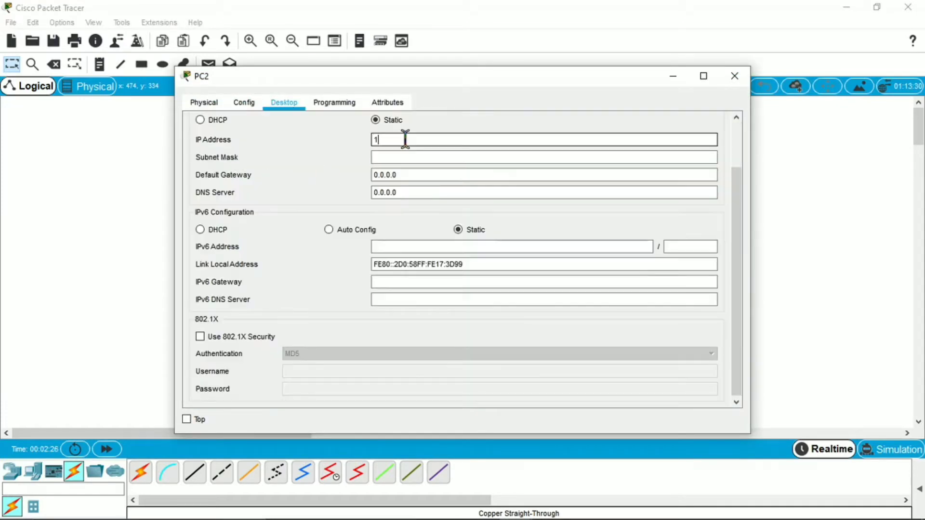
type("92.168.1.2")
left_click(419, 157)
left_click(735, 76)
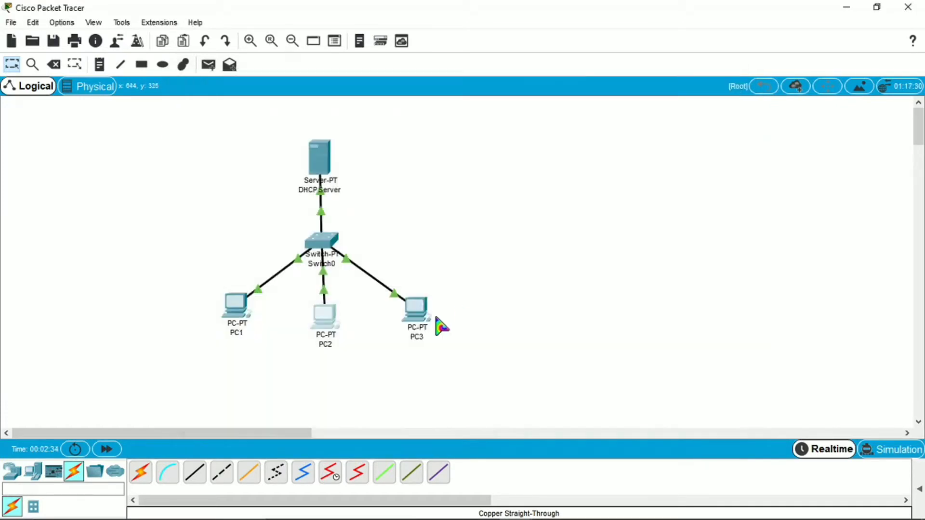
Give PC3 the static address 192.168.1.3 with mask 255.255.255.0.
left_click(436, 322)
left_click(284, 102)
left_click(270, 181)
left_click(403, 140)
type("192.168.1.3")
left_click(411, 157)
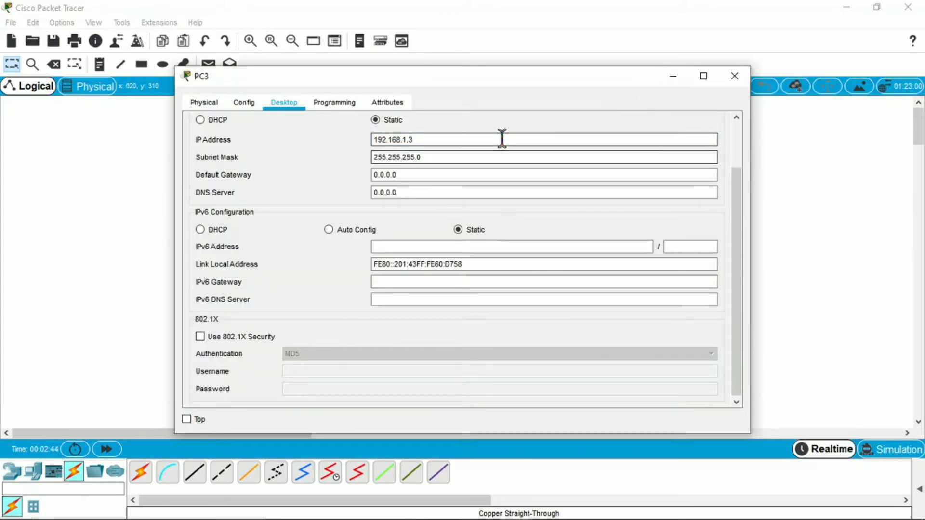
left_click(735, 77)
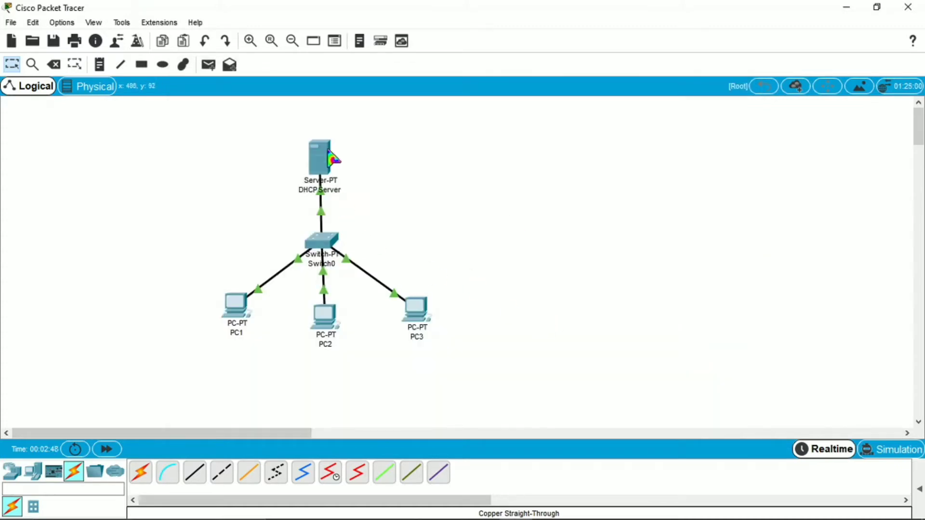
In the DHCP Server's IP Configuration, enter 192.168.1.100 and accept mask 255.255.255.0.
mouse_move(328, 164)
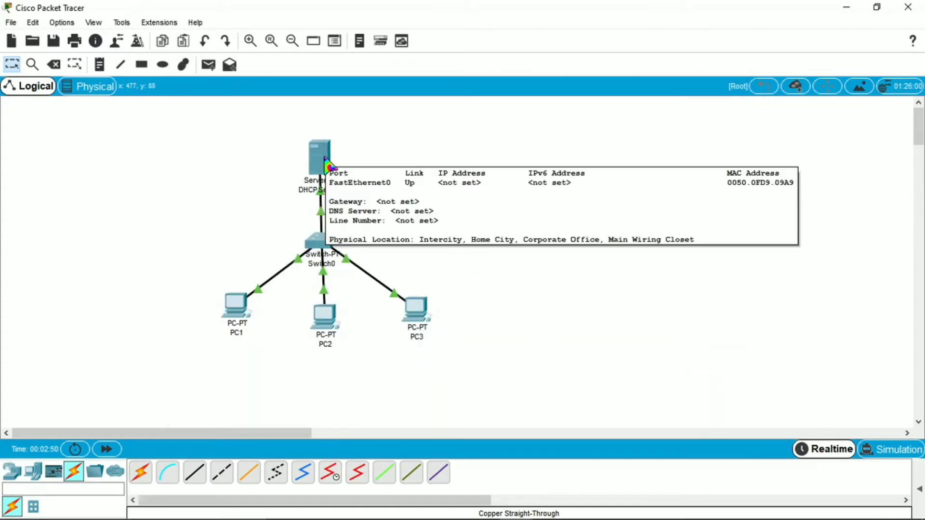
left_click(328, 165)
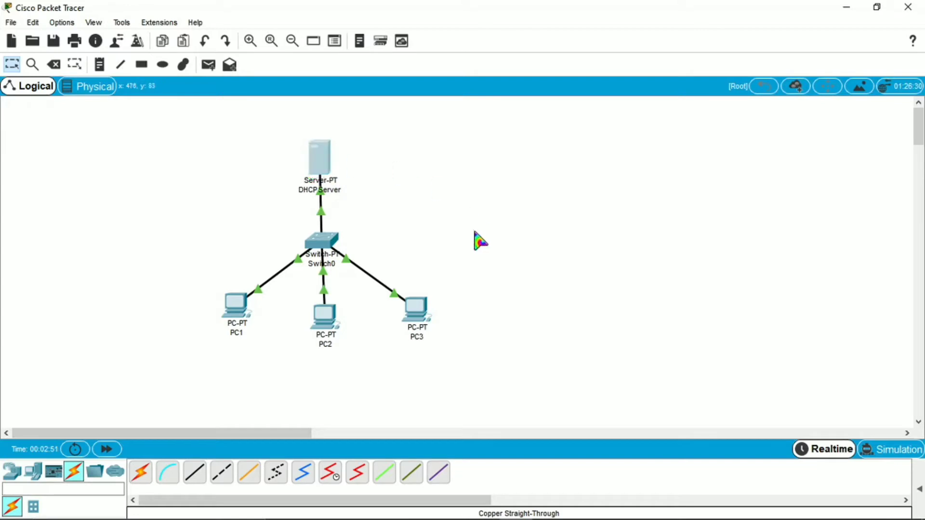
left_click(268, 107)
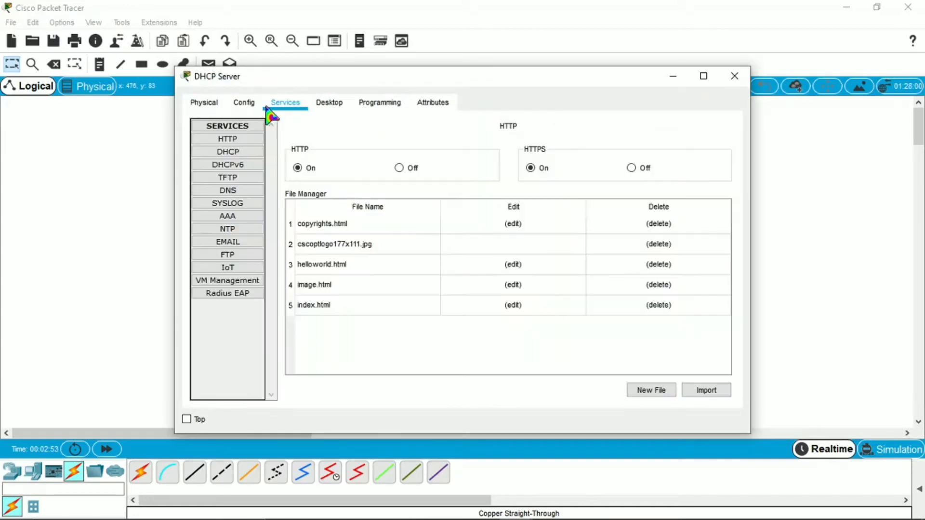
left_click(322, 103)
left_click(234, 184)
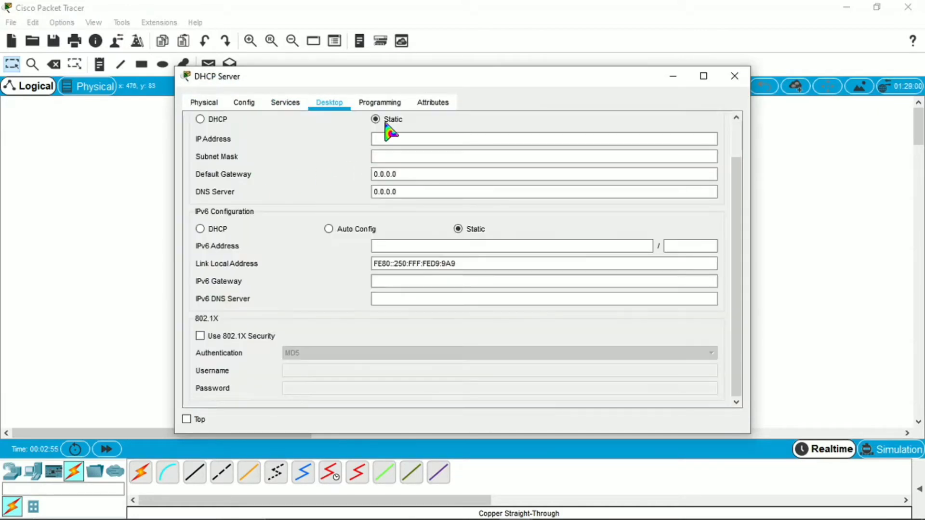
left_click(388, 139)
type("192.168.1.100")
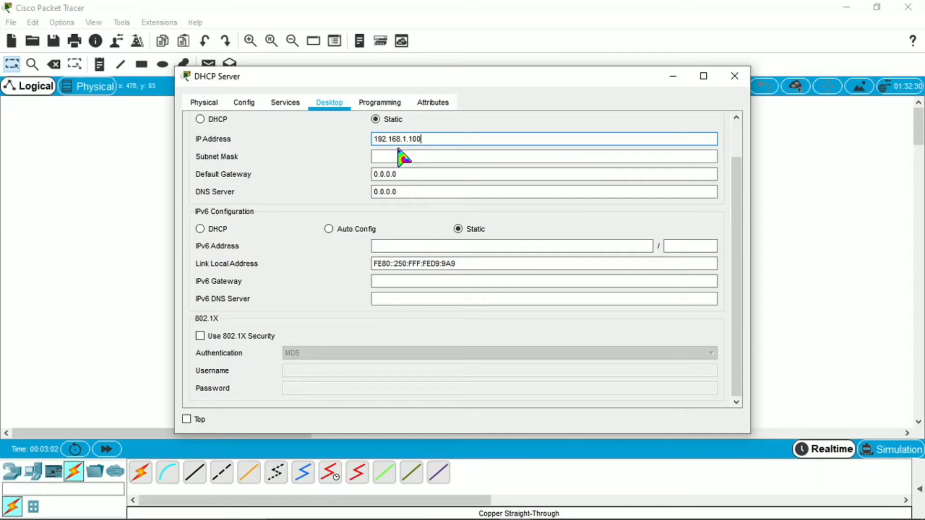
left_click(403, 157)
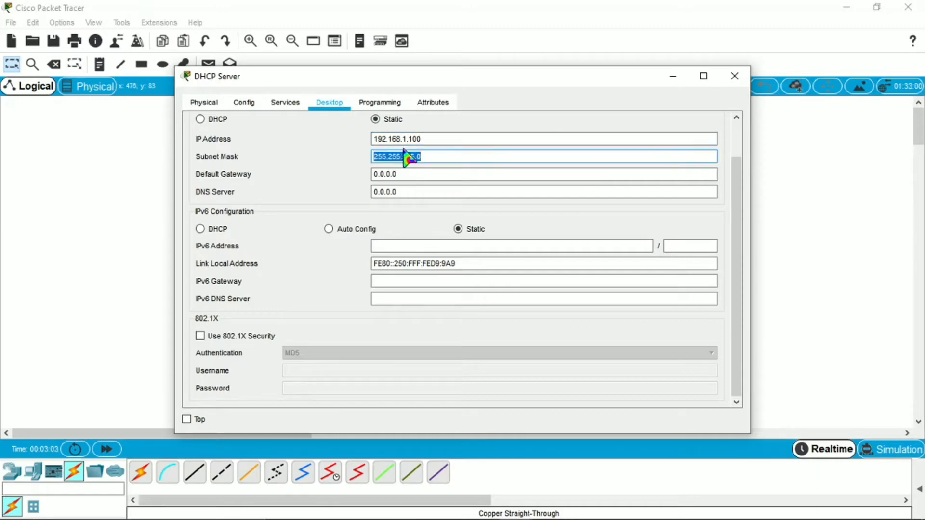
left_click(444, 155)
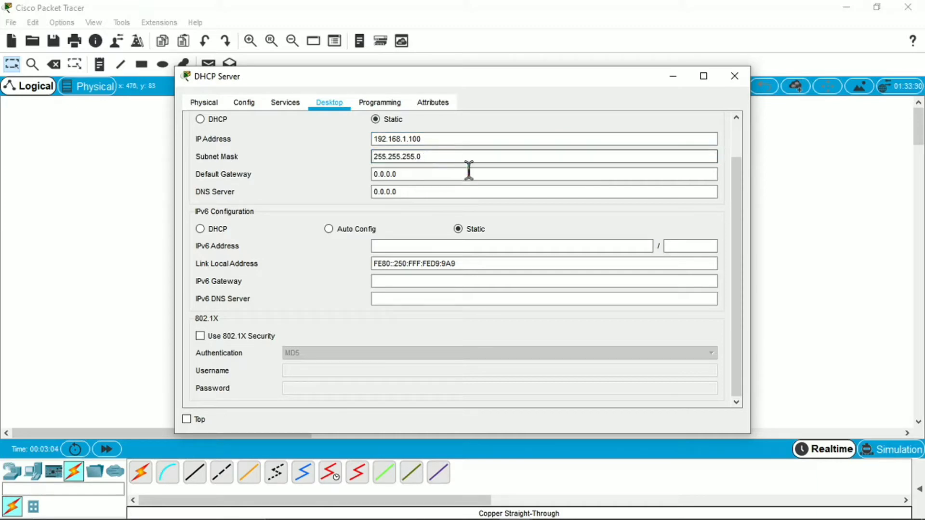
left_click(736, 77)
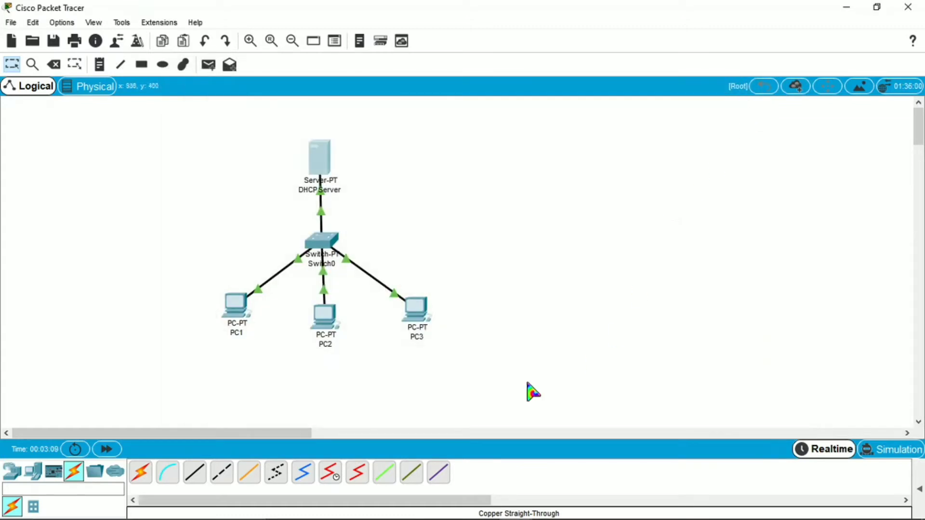
From PC1's Command Prompt, ping 192.168.1.2 and get 4 of 4 replies.
left_click(235, 315)
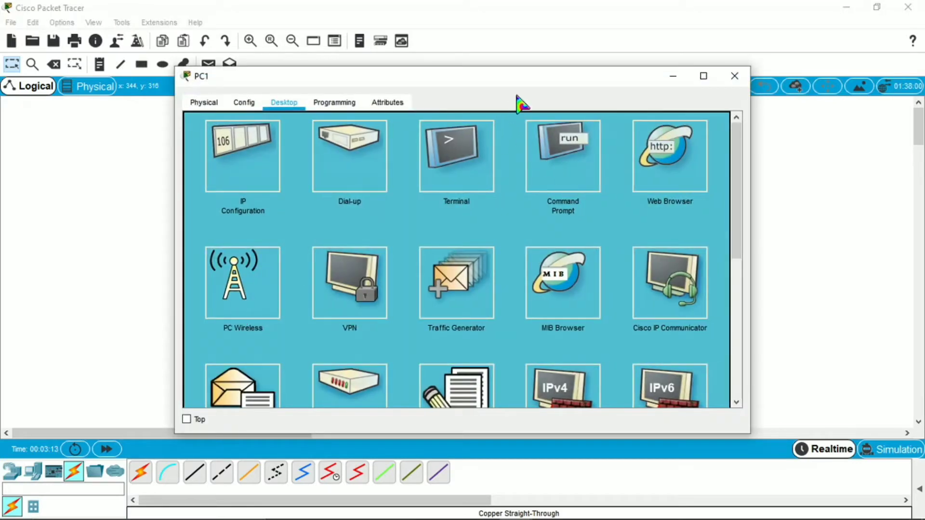
left_click(562, 162)
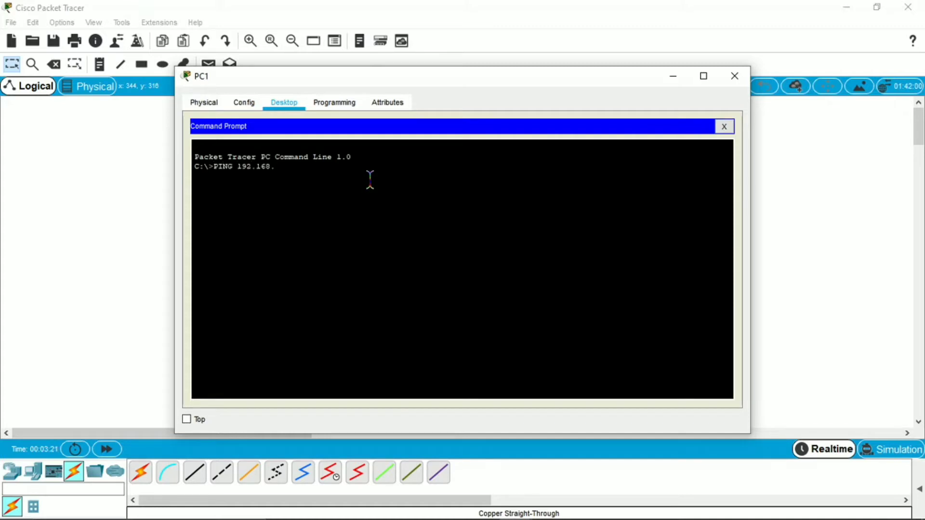
key("Return")
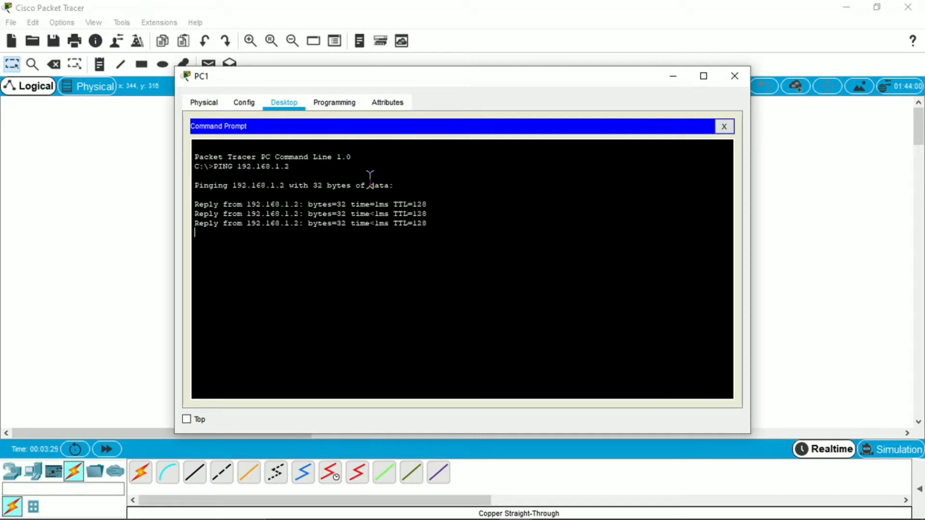
left_click(735, 76)
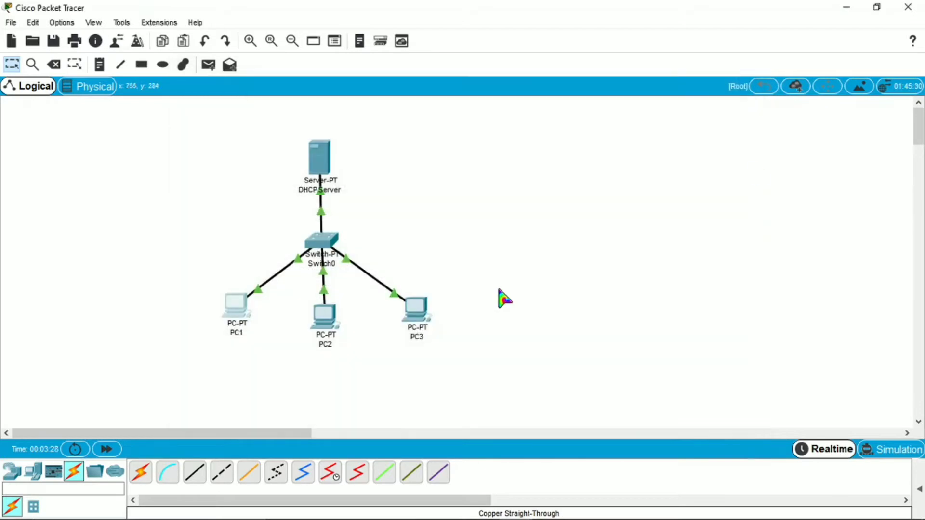
Turn the DHCP Server's DHCP service on and save the pool.
left_click(322, 161)
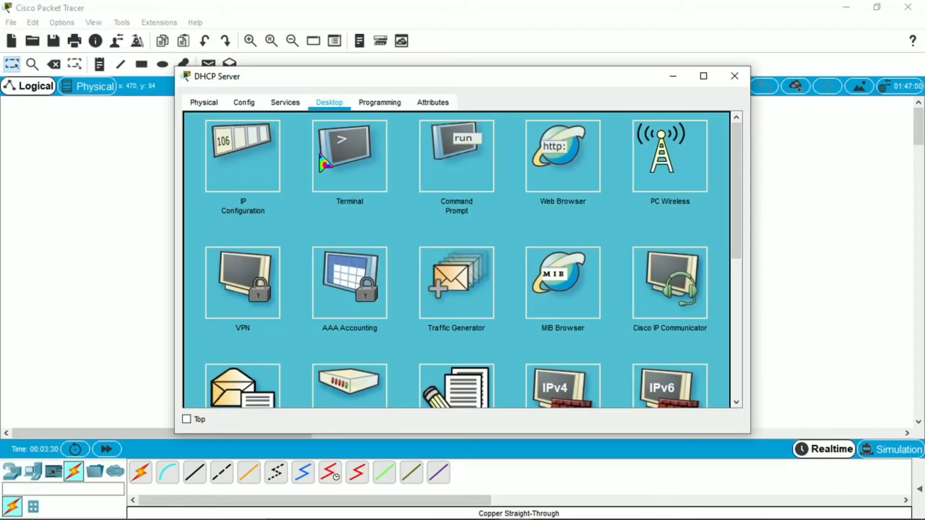
left_click(284, 103)
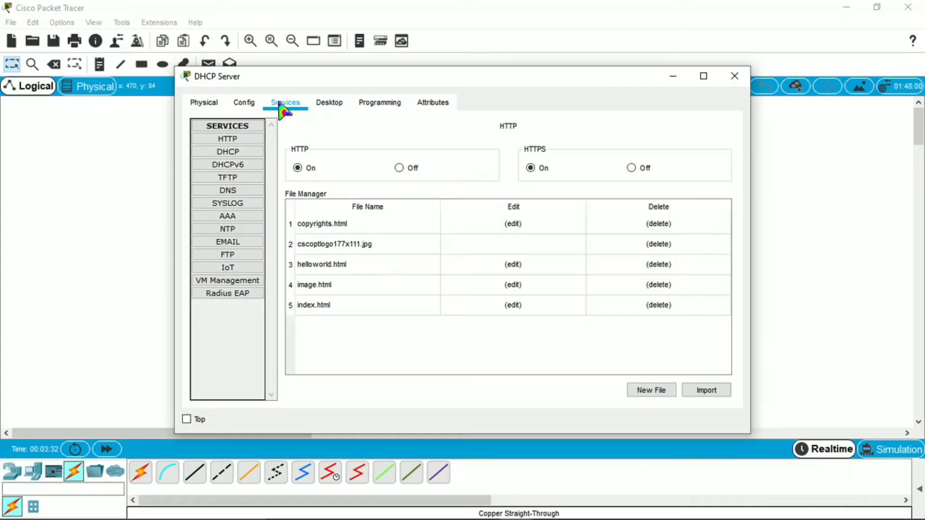
left_click(253, 153)
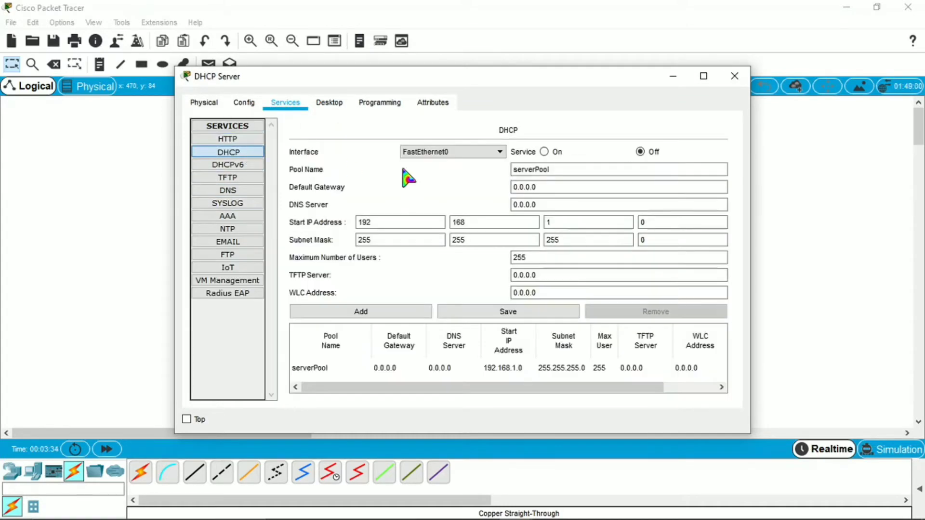
left_click(544, 152)
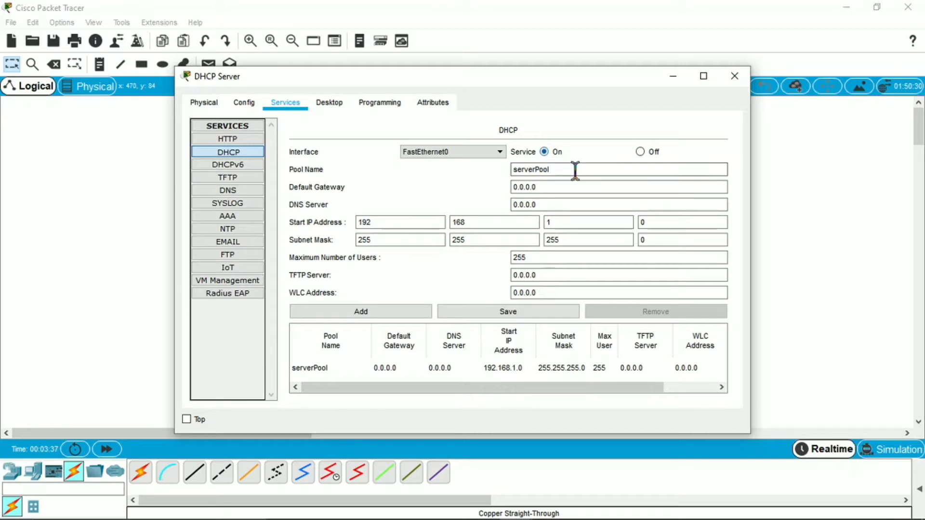
left_click(552, 314)
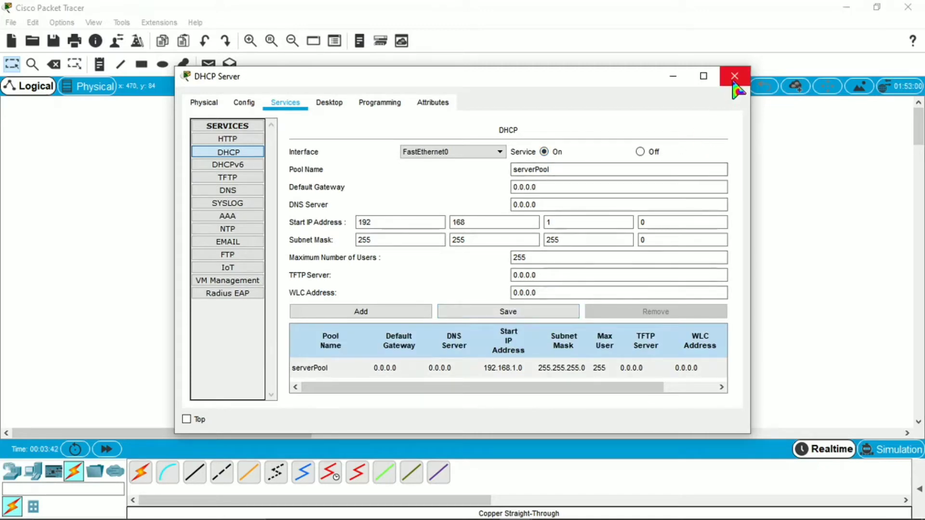
Change the serverPool start IP to 192.168.1.11 and save it.
left_click(645, 222)
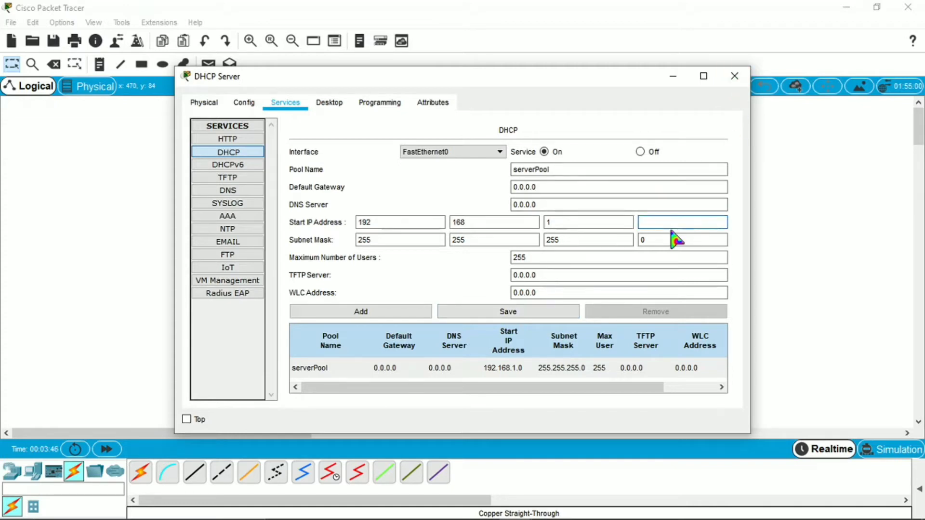
type("11")
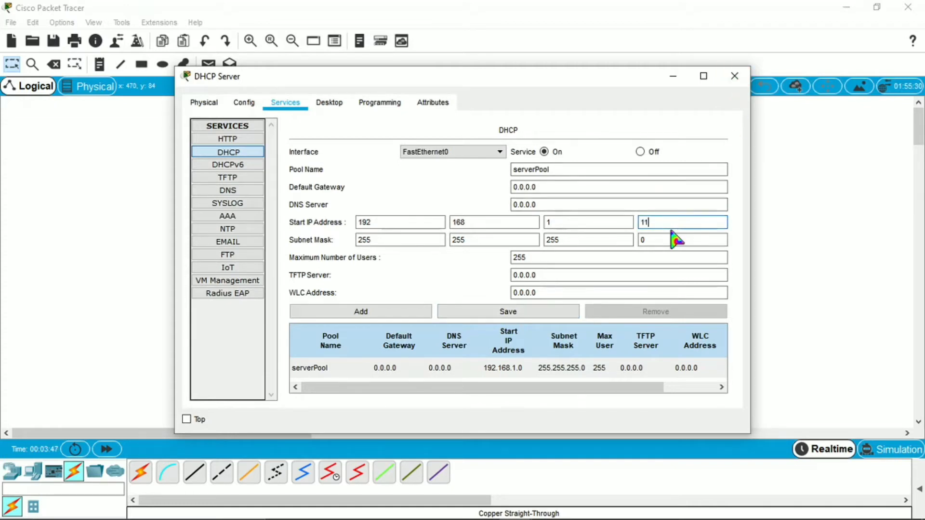
left_click(523, 316)
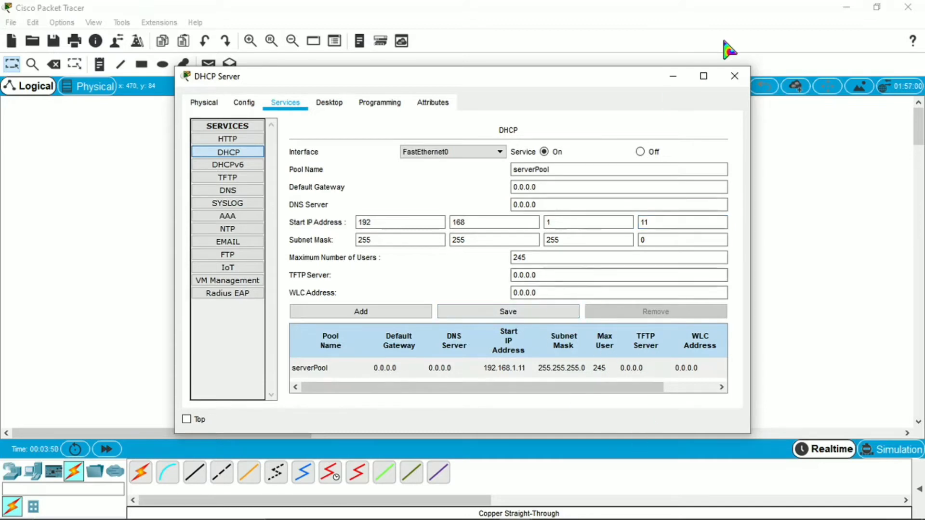
left_click(741, 81)
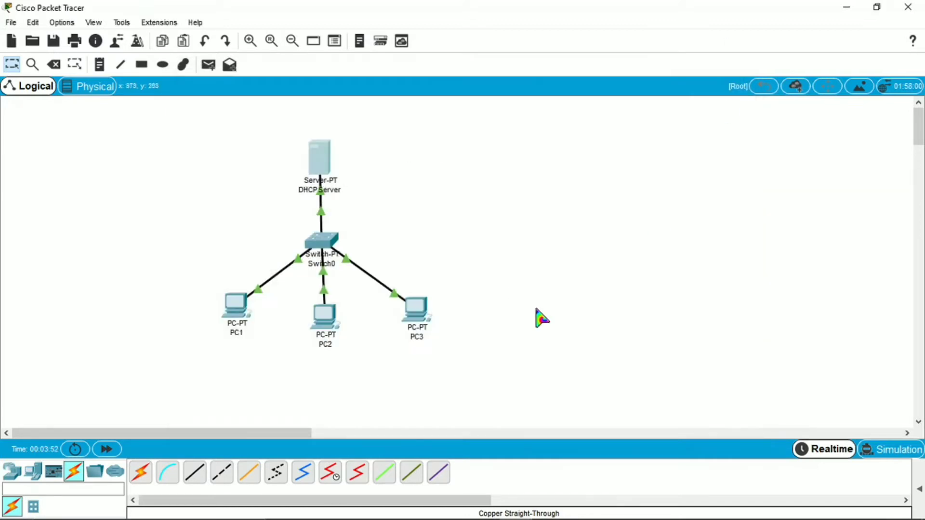
Switch PC1 and PC2 to DHCP addressing, PC1 receiving 192.168.1.11.
left_click(235, 319)
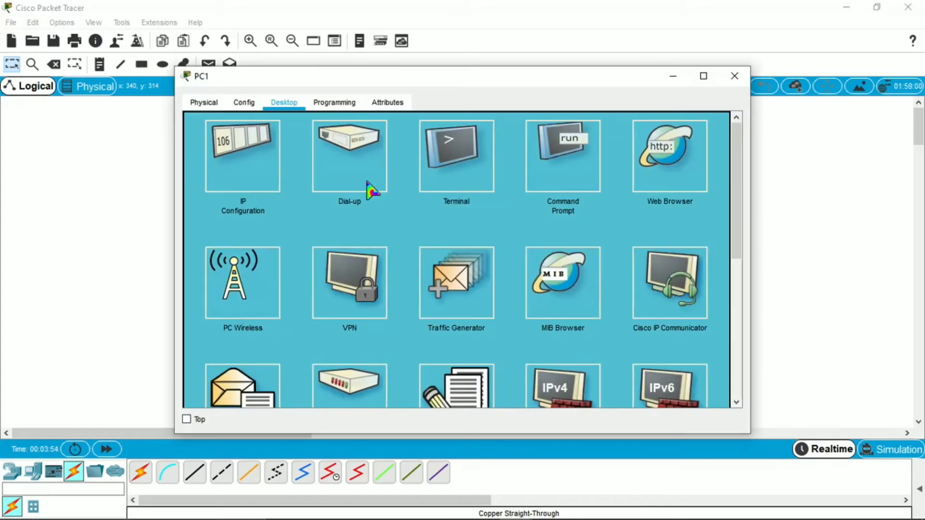
left_click(224, 163)
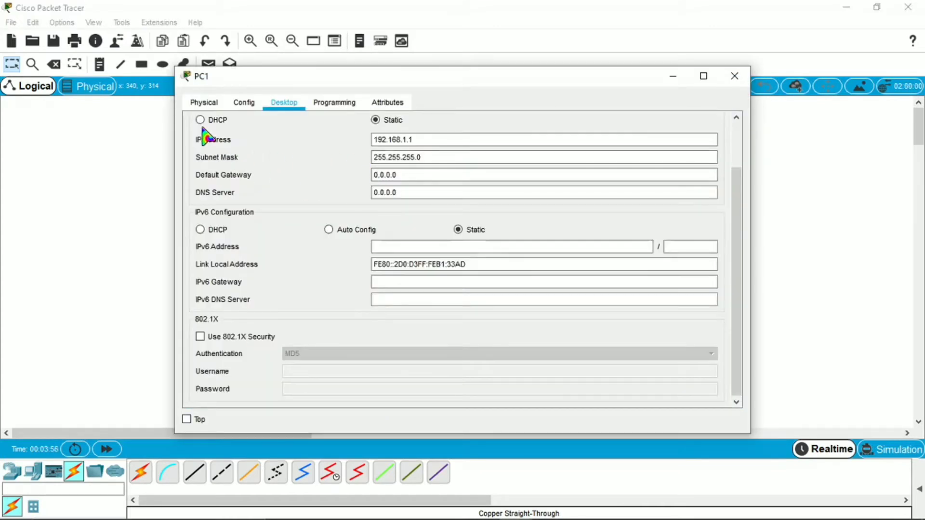
left_click(200, 120)
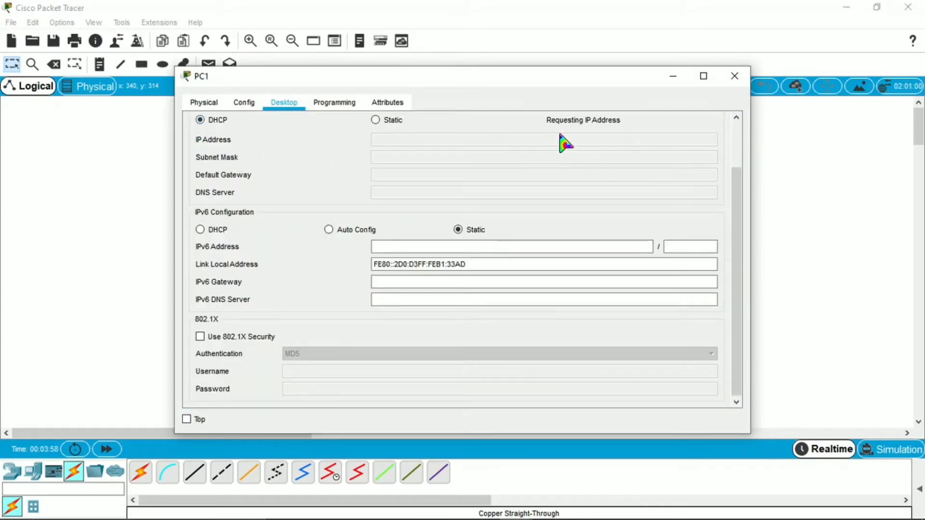
left_click(736, 77)
left_click(324, 320)
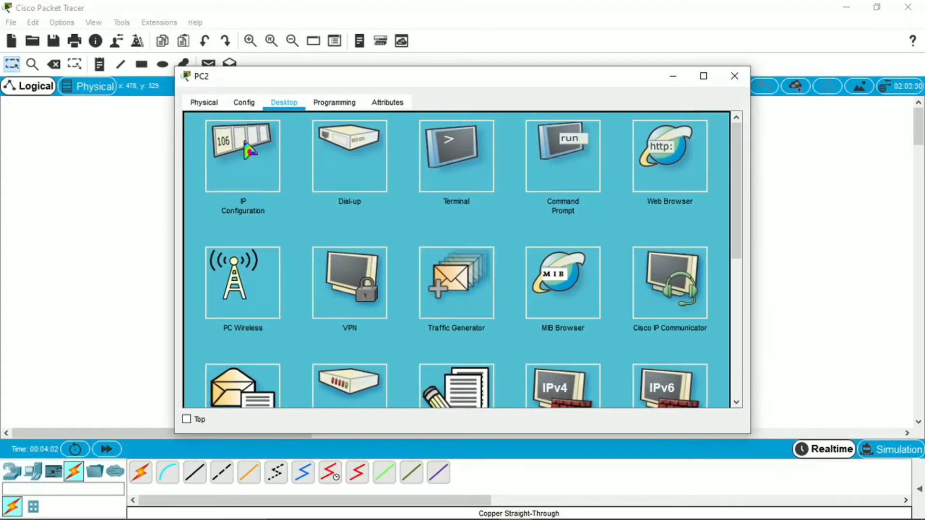
left_click(248, 151)
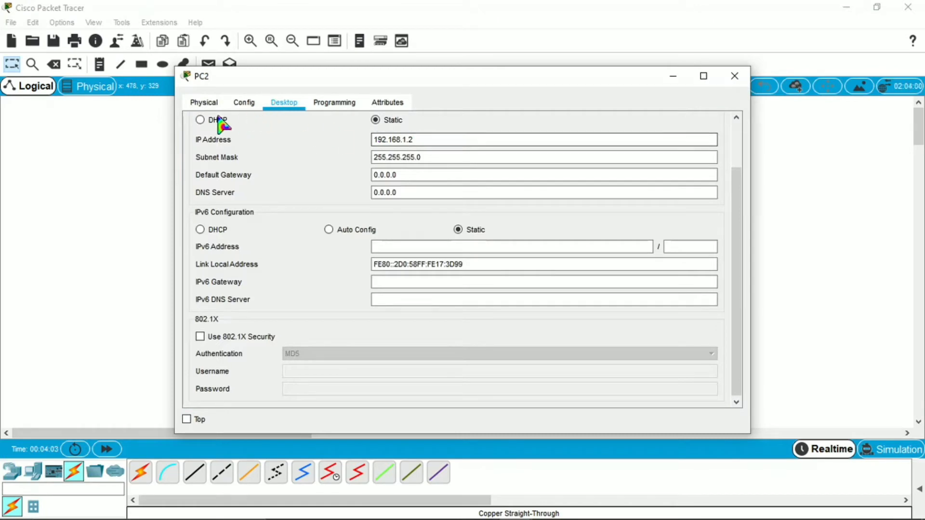
left_click(200, 119)
left_click(732, 77)
Switch PC3 to DHCP addressing as well.
left_click(424, 310)
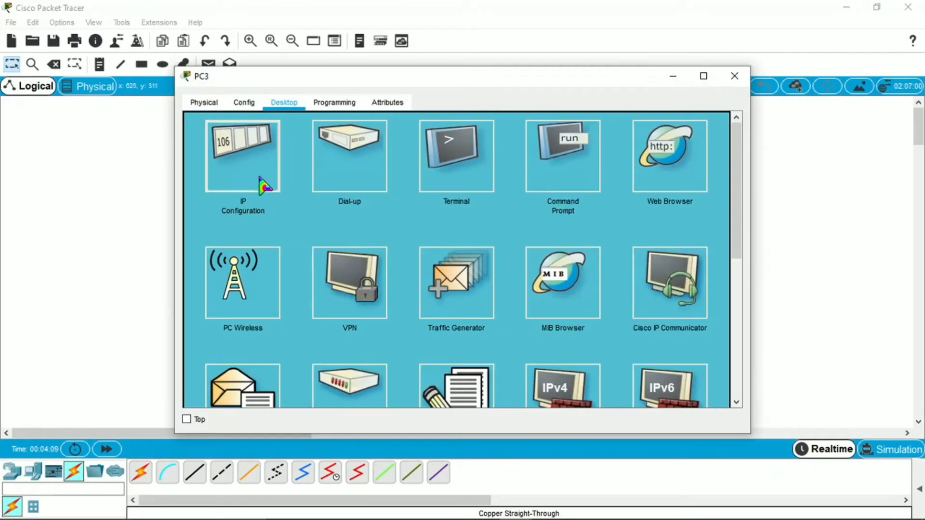
left_click(257, 173)
left_click(200, 120)
left_click(735, 77)
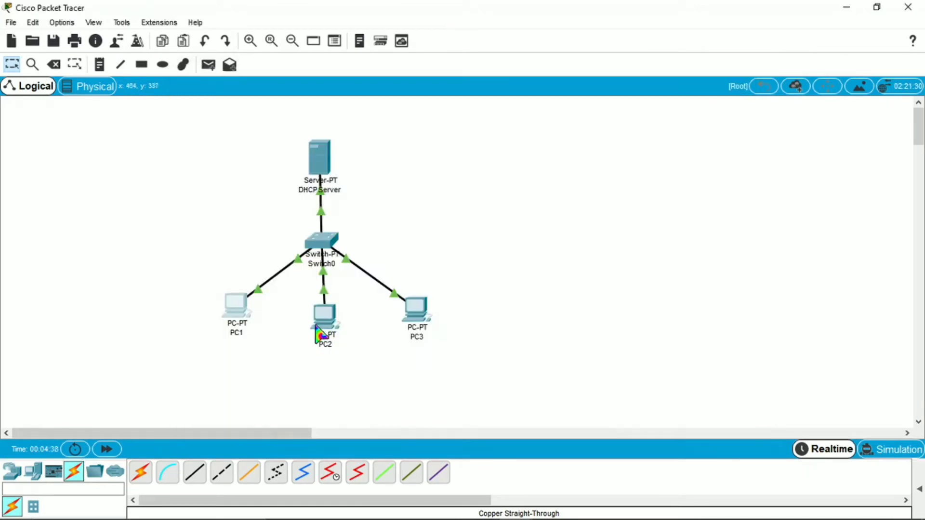
left_click(321, 330)
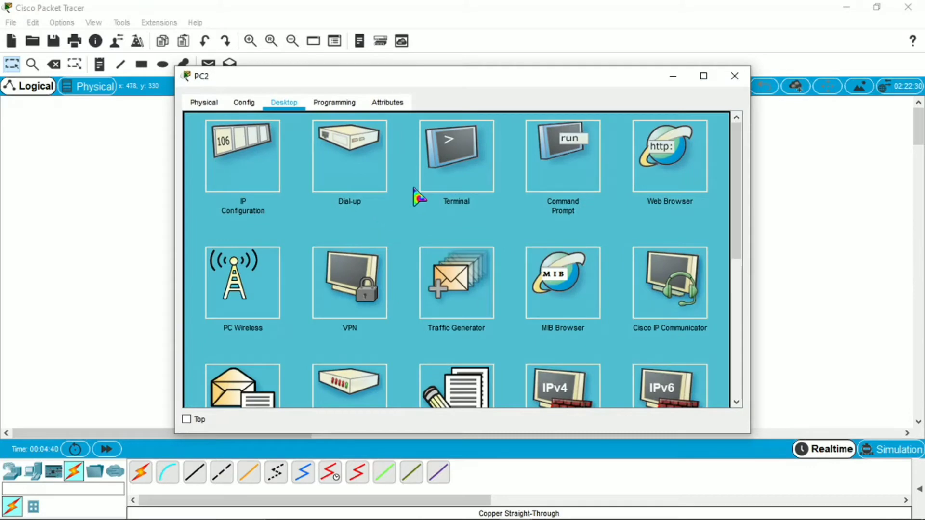
From PC2's Command Prompt, ping 192.168.1.100 and receive 4 of 4 replies.
left_click(562, 159)
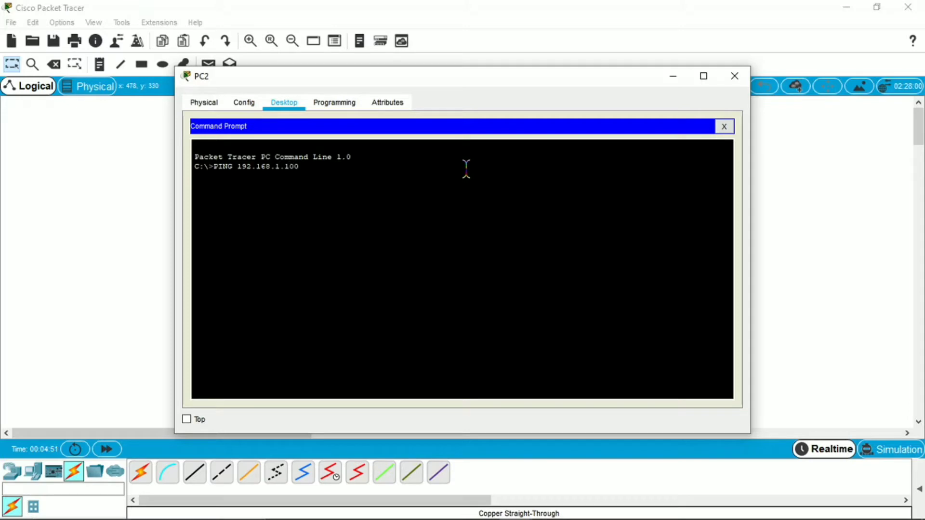
key("Return")
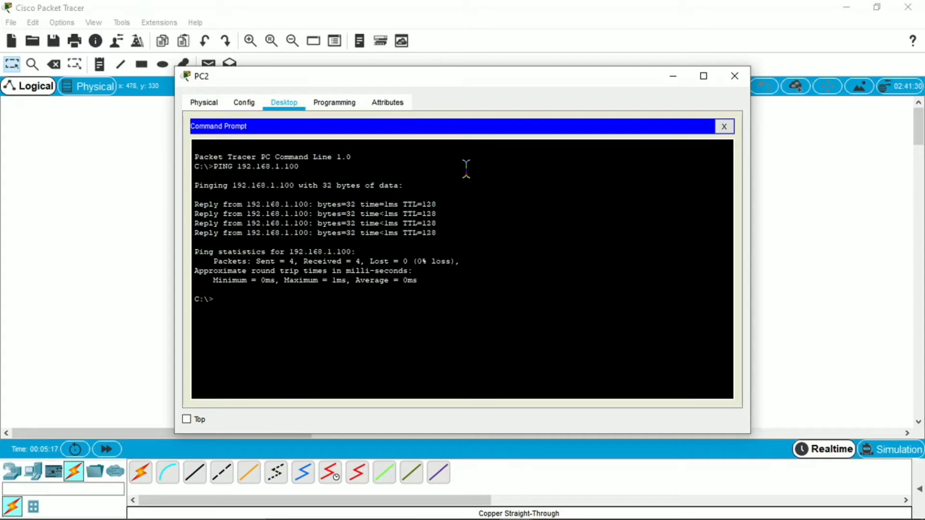
left_click(735, 76)
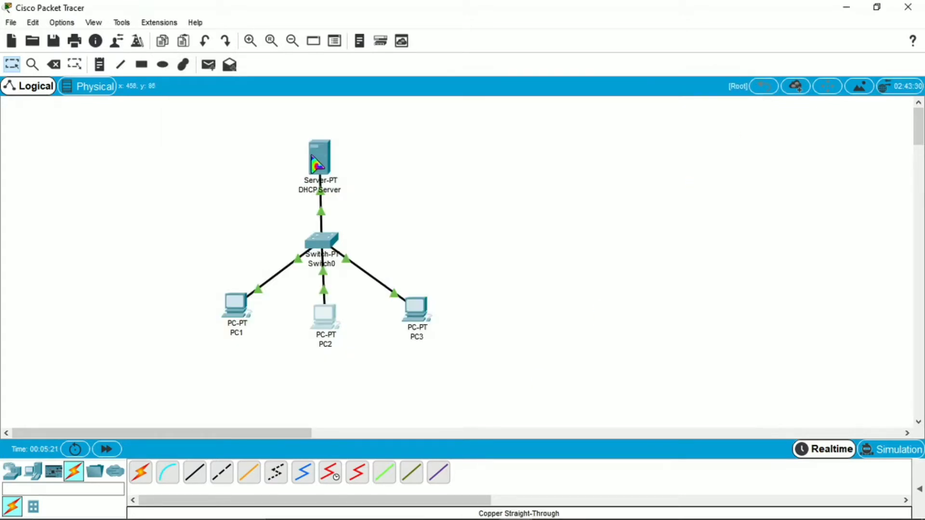
Shift the DHCP Server left and place a new server beside it.
left_click_drag(315, 163, 266, 162)
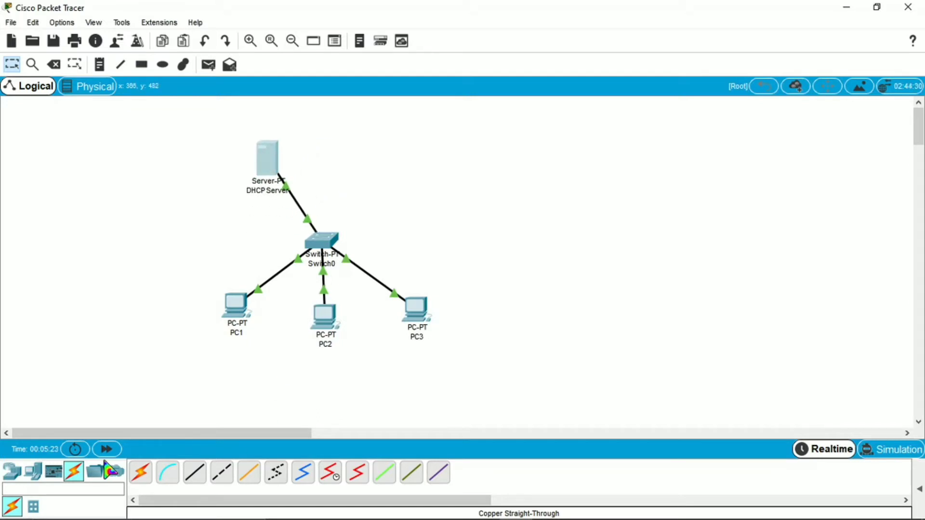
left_click(33, 471)
left_click(194, 474)
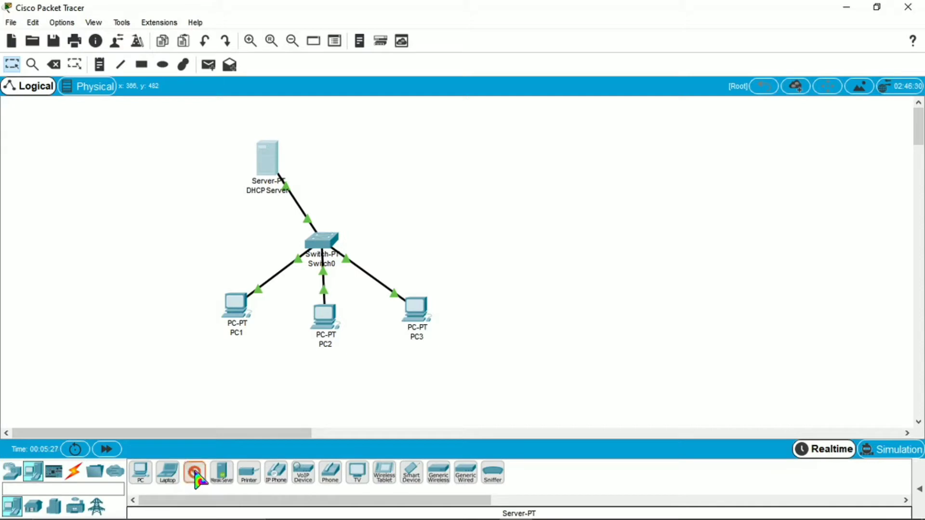
left_click(338, 160)
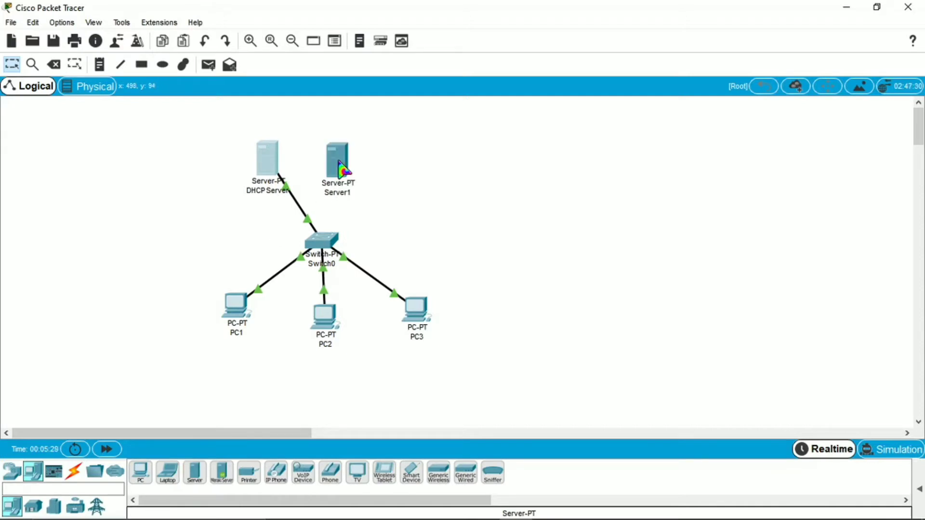
Label the new server 'Web Server', fixing the capital W.
left_click(350, 193)
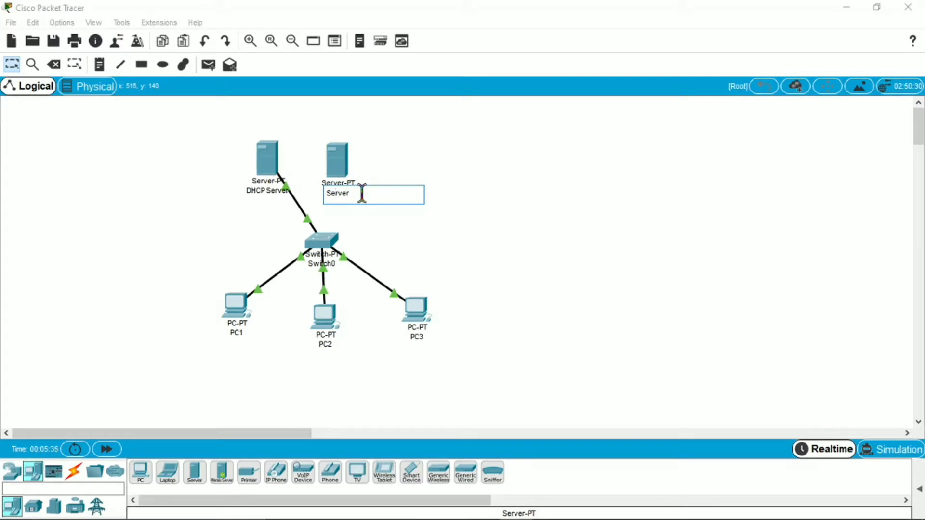
key("Caps_Lock")
key("Caps_Lock")
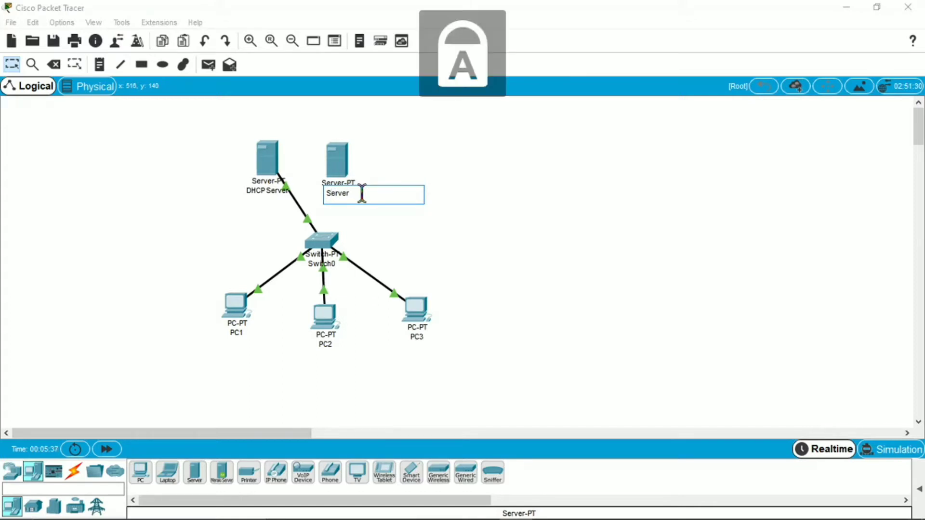
type("W")
key("Caps_Lock")
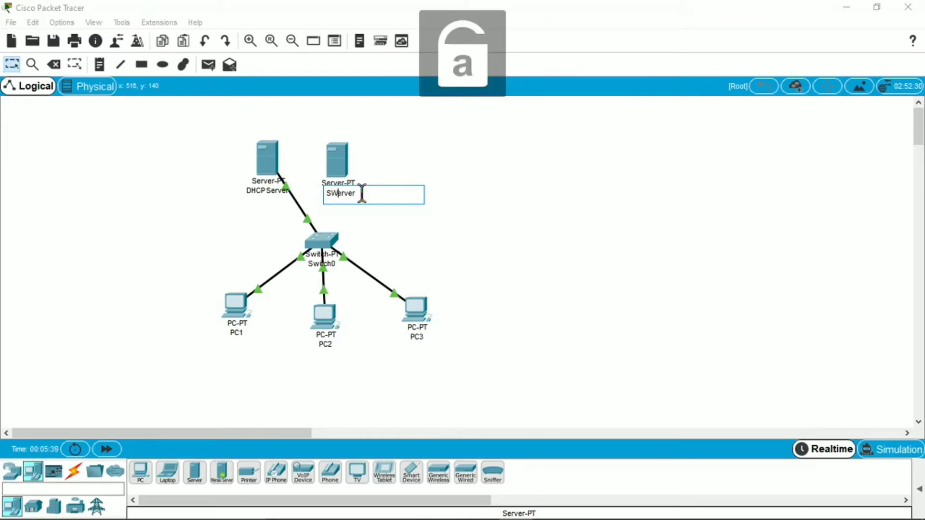
key("BackSpace")
key("Caps_Lock")
type("W")
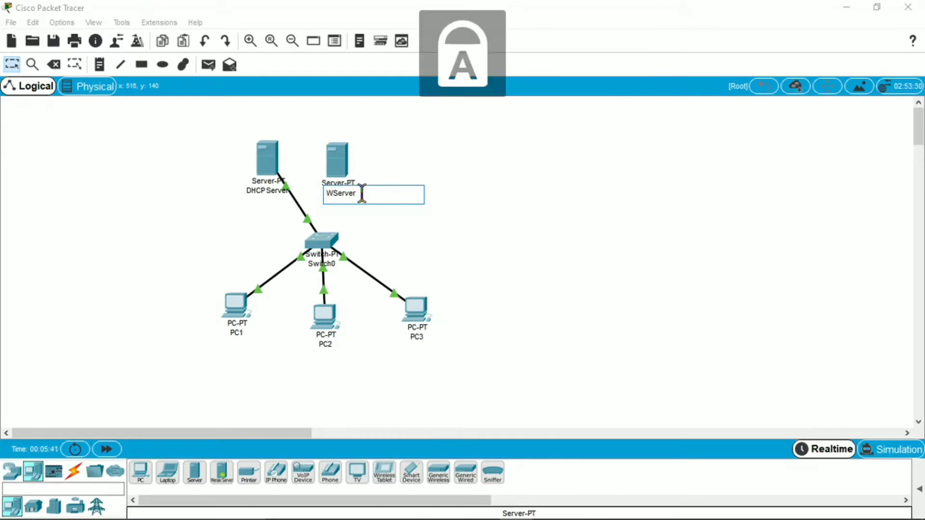
key("Caps_Lock")
type("eb")
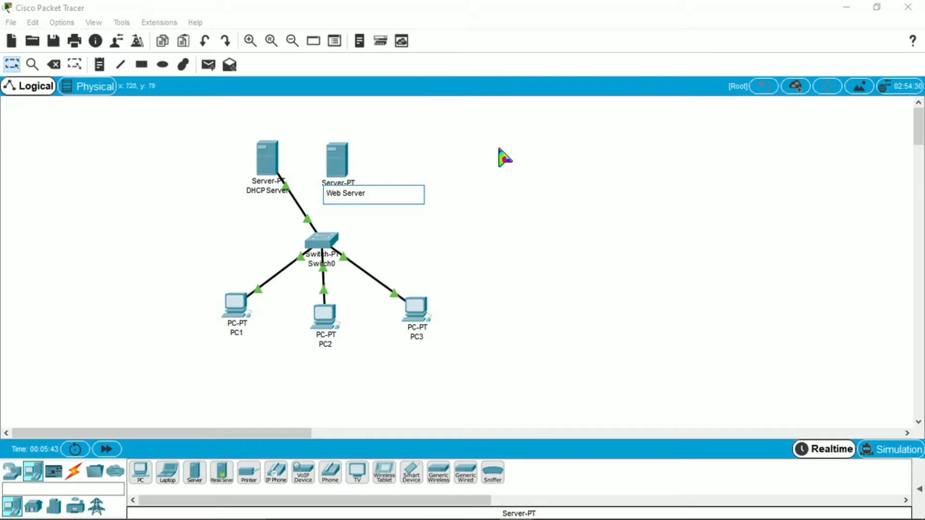
left_click(550, 169)
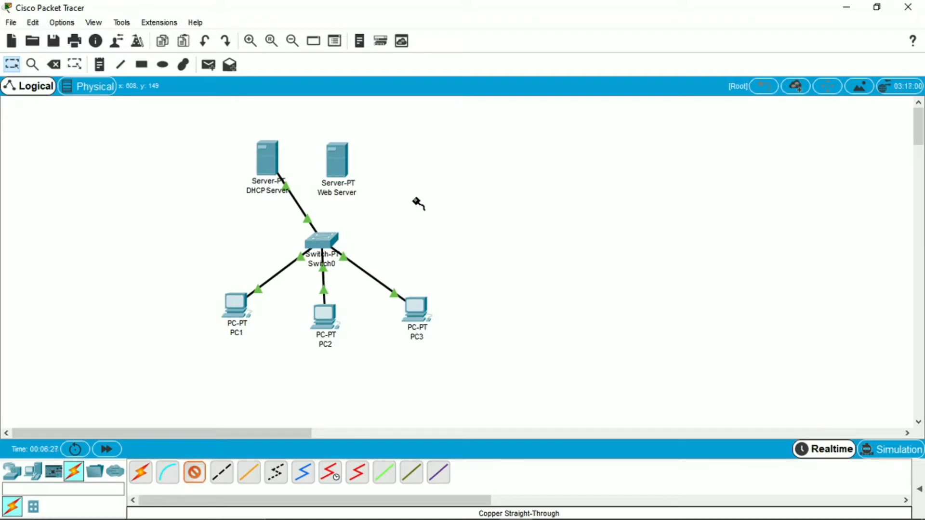
Cancel the cable from Switch0, then remove existing modules from its slots.
left_click(320, 241)
left_click(481, 191)
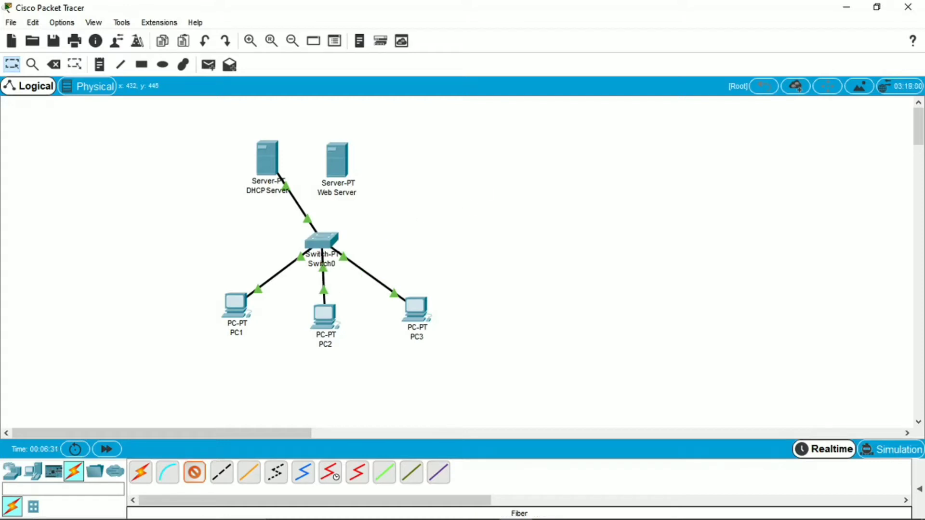
left_click(194, 473)
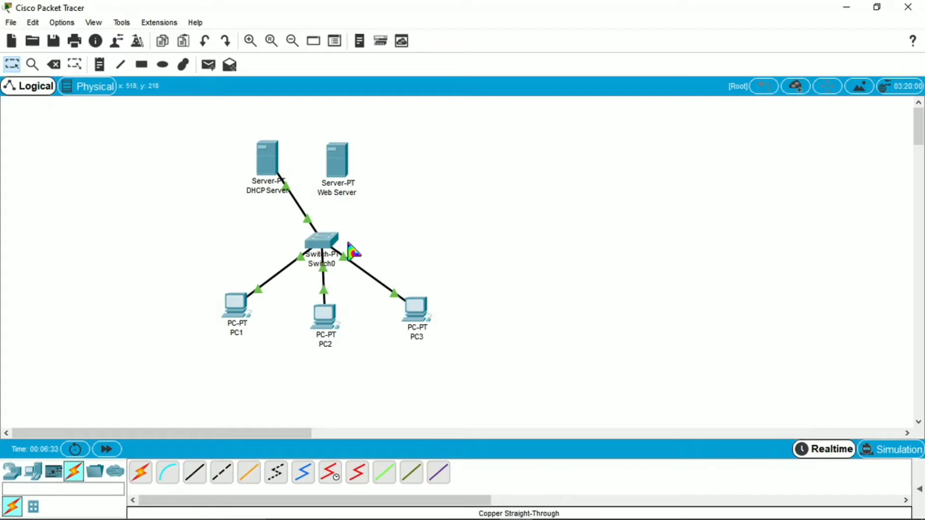
left_click(321, 242)
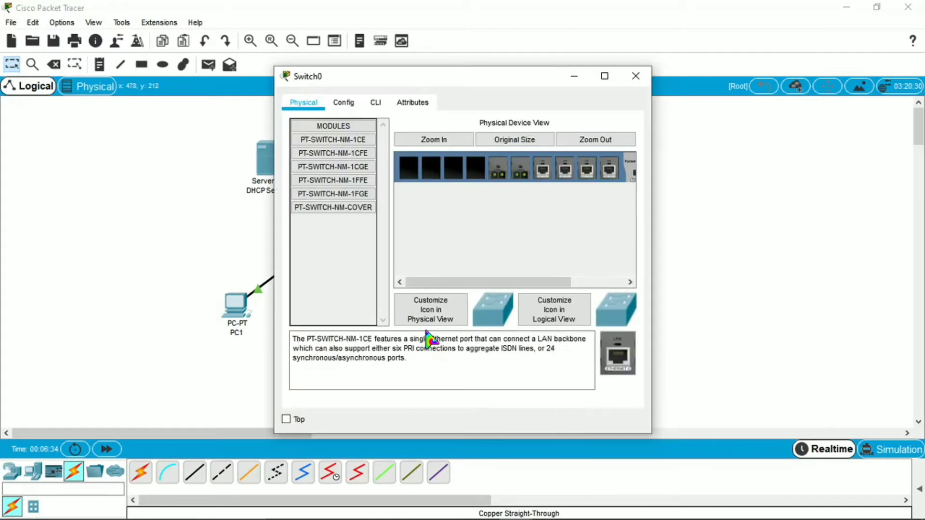
left_click_drag(533, 286, 587, 285)
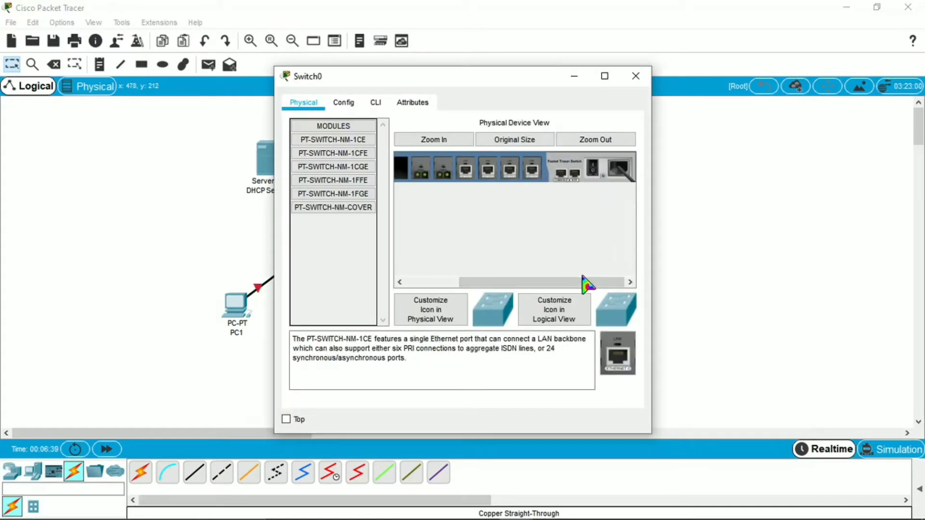
left_click_drag(584, 286, 501, 278)
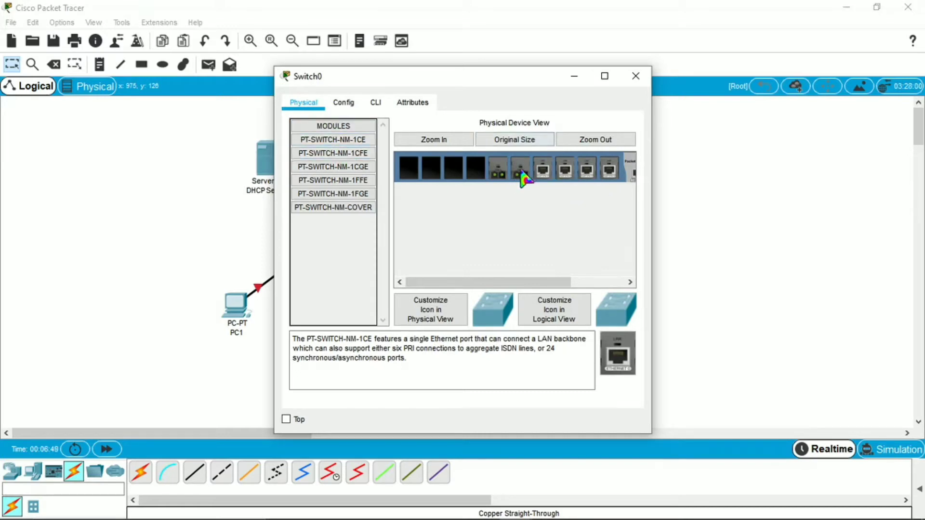
left_click_drag(524, 179, 617, 359)
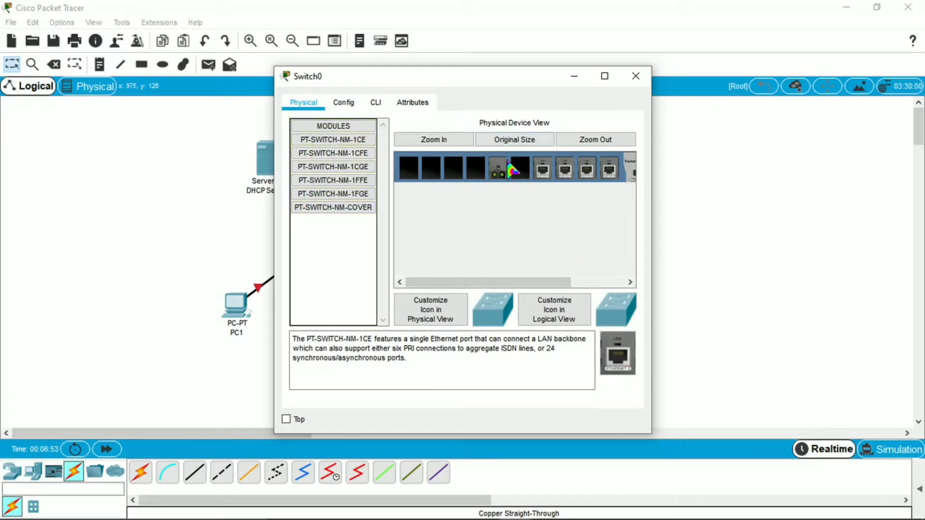
left_click_drag(511, 169, 626, 372)
Insert PT-SWITCH-NM-1CFE modules into Switch0's empty slots, starting with the sixth and fifth.
left_click(373, 155)
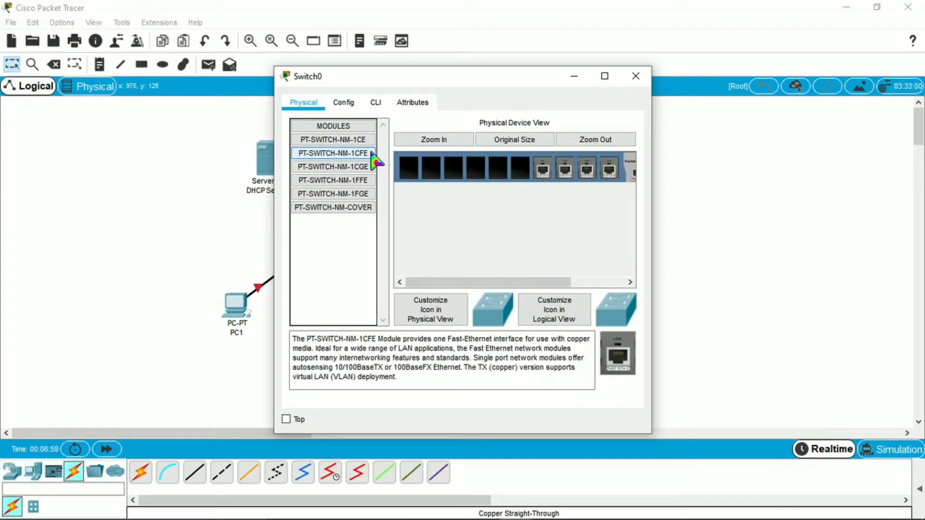
left_click_drag(372, 153, 519, 168)
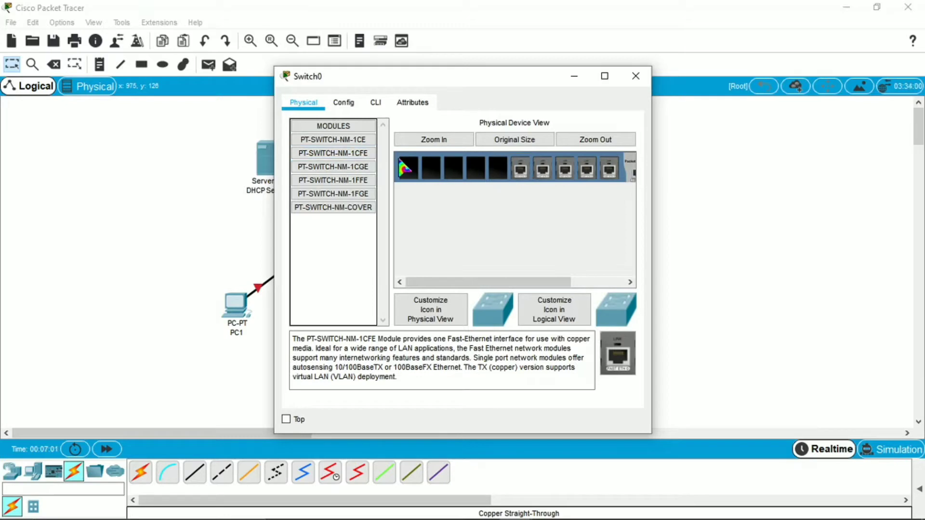
left_click_drag(372, 154, 475, 166)
left_click_drag(372, 156, 403, 166)
left_click_drag(485, 282, 591, 284)
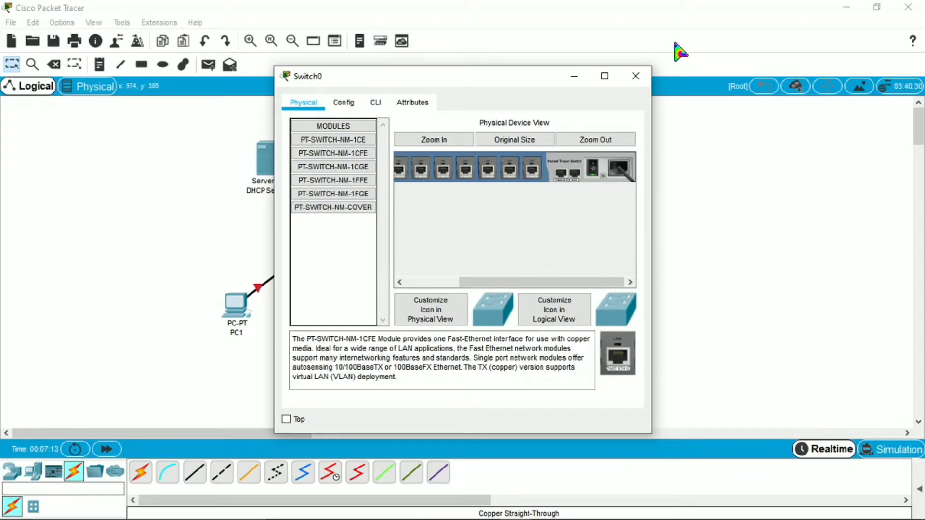
left_click(636, 76)
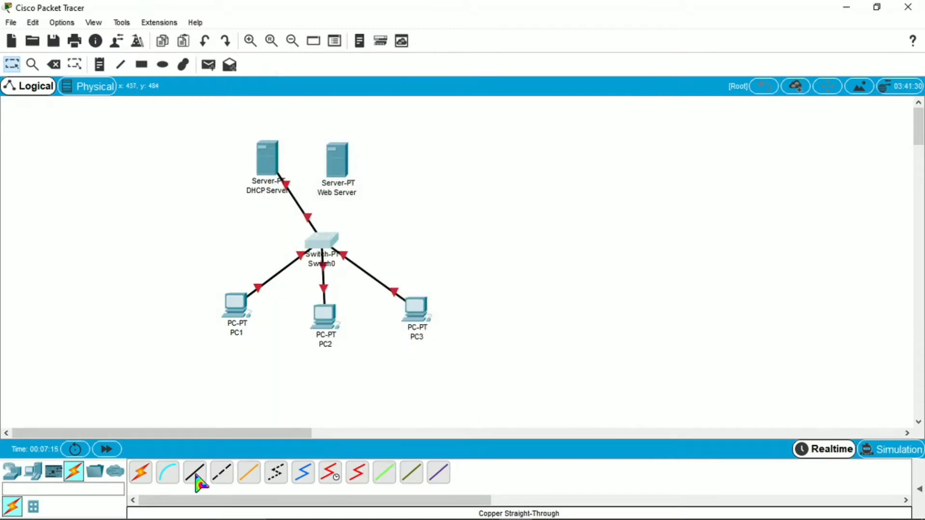
Cable Switch0's FastEthernet4/1 to the Web Server's FastEthernet0 with copper straight-through, then open the Web Server.
left_click(196, 477)
left_click(326, 243)
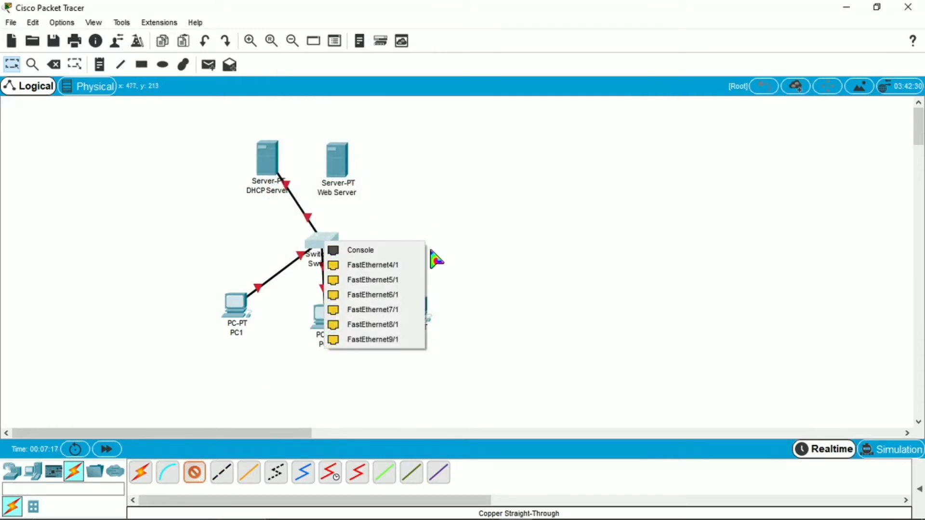
left_click(397, 265)
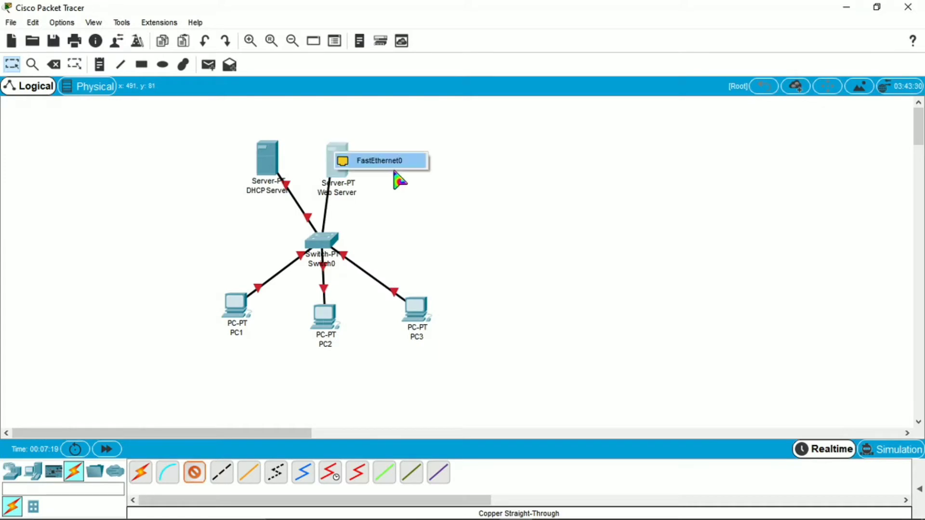
left_click(335, 157)
left_click(380, 161)
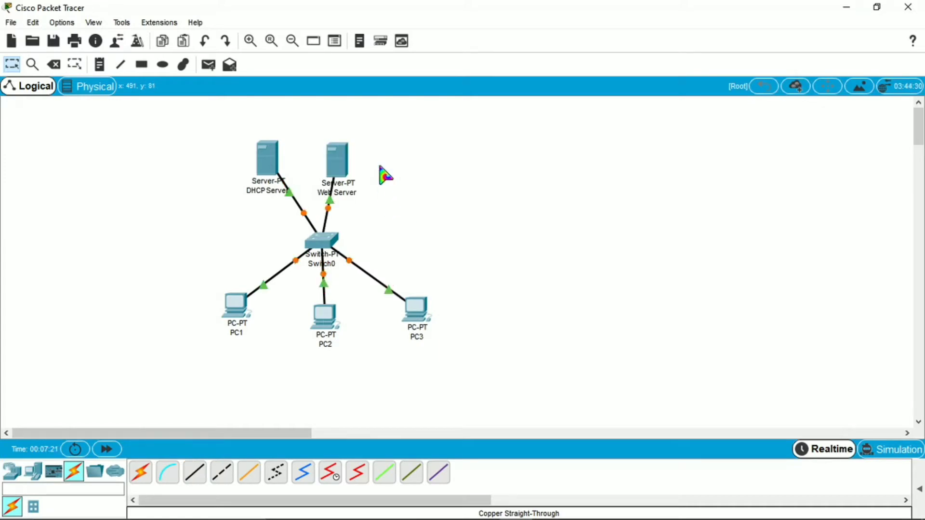
left_click(339, 164)
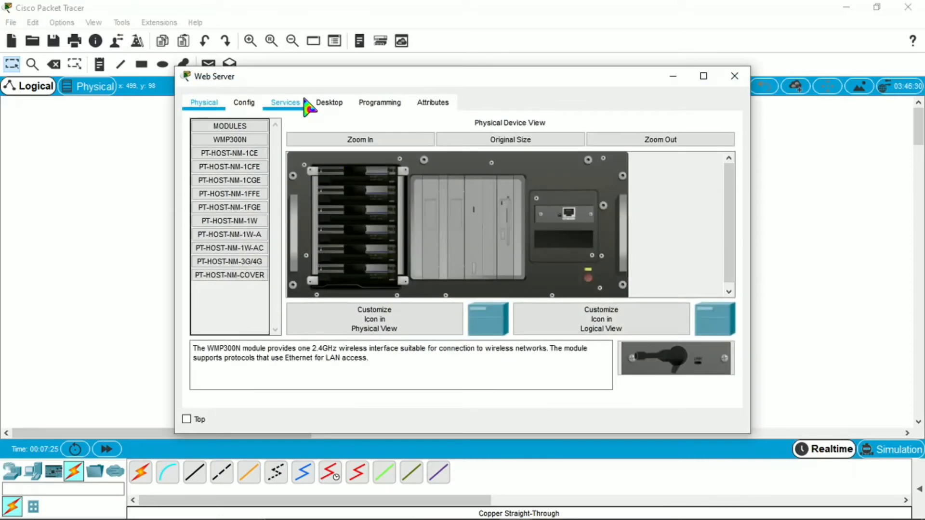
left_click(288, 104)
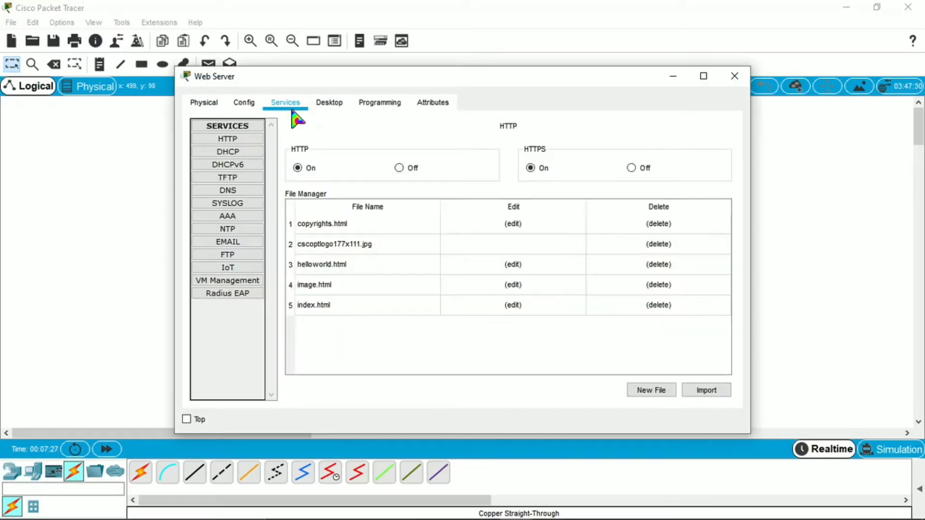
Set the Web Server's IP address to 192.168.1.150 with subnet mask 255.255.255.0.
left_click(331, 105)
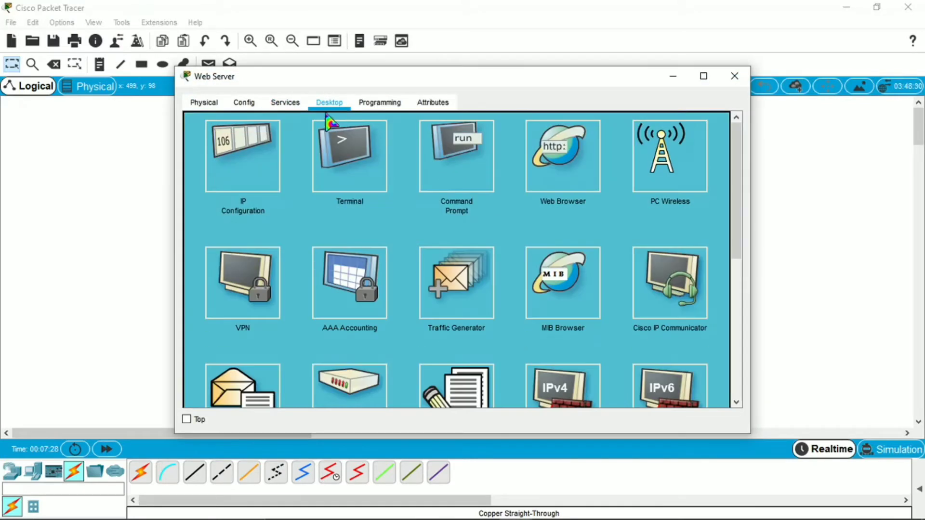
left_click(242, 178)
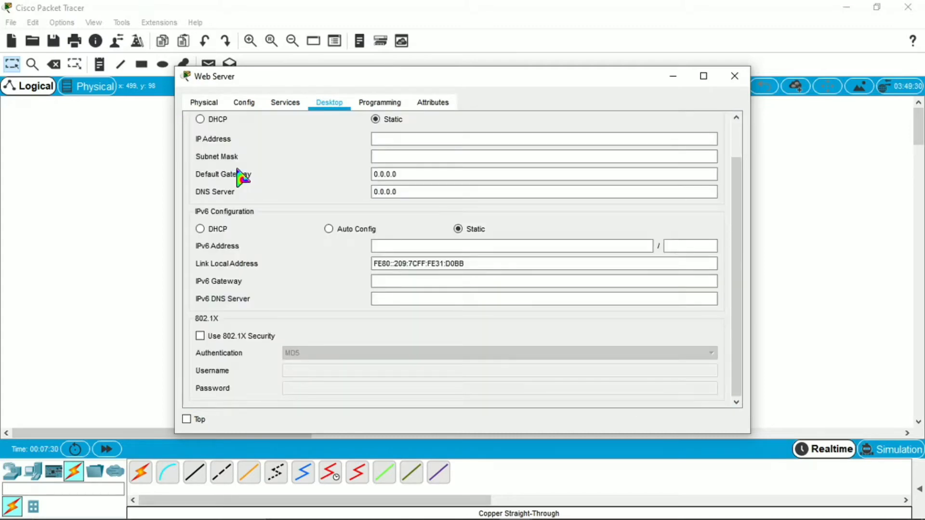
left_click(427, 139)
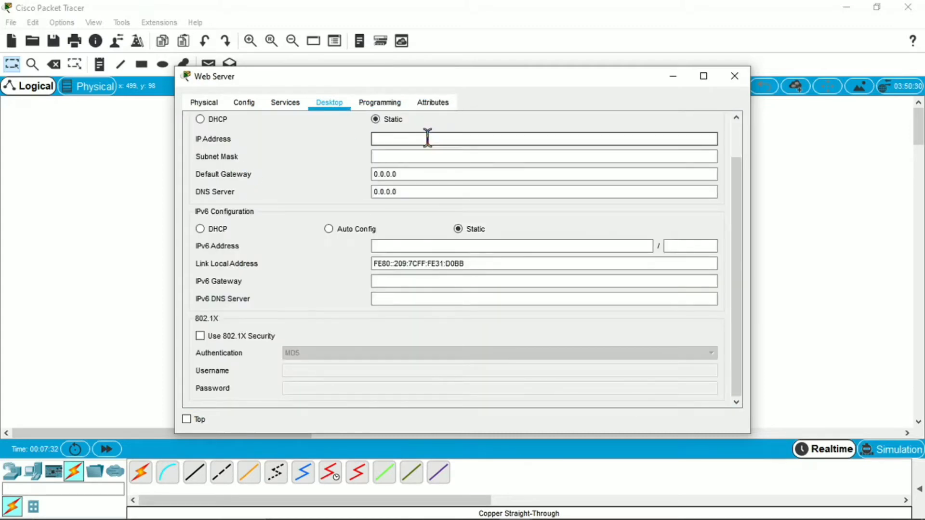
type("192.168.1.150")
key("Tab")
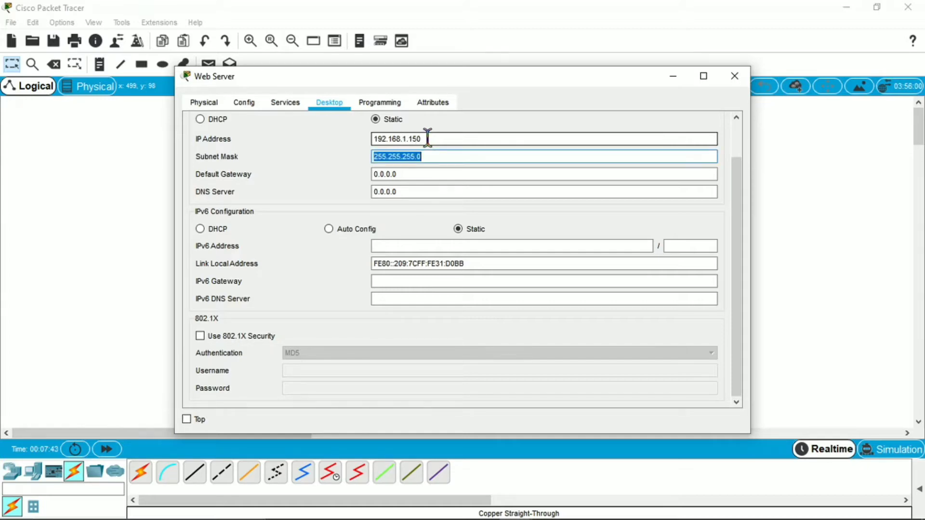
left_click(449, 155)
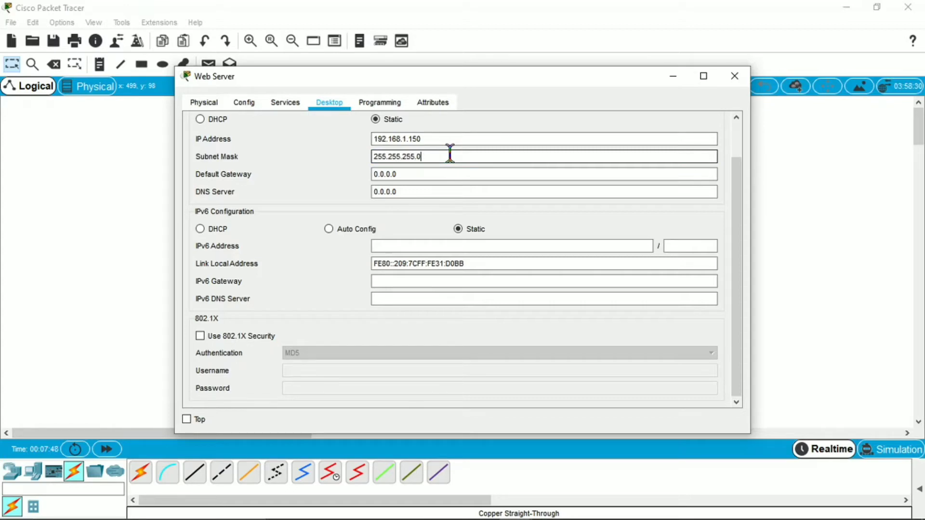
left_click(291, 107)
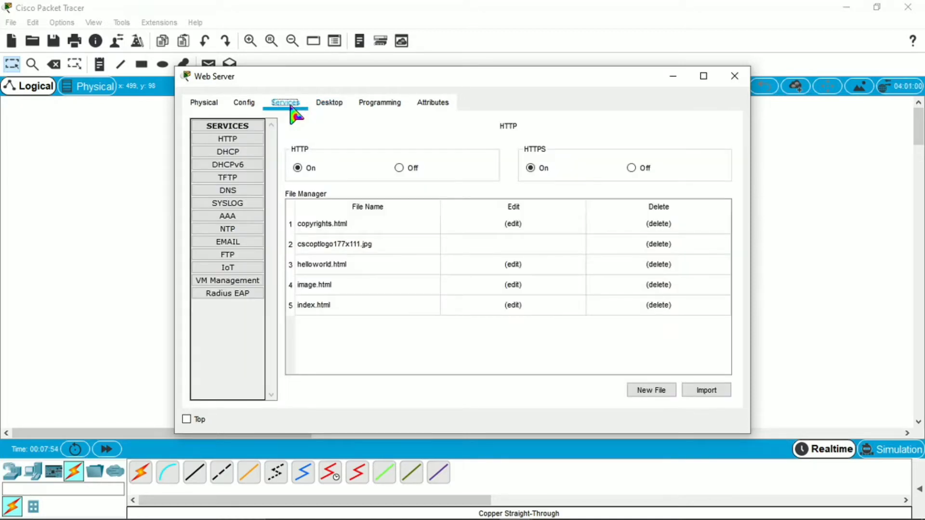
Clear the Web Server's index.html and write the TAPI BOONG heading, closed with a lowercase </h1>.
left_click(243, 139)
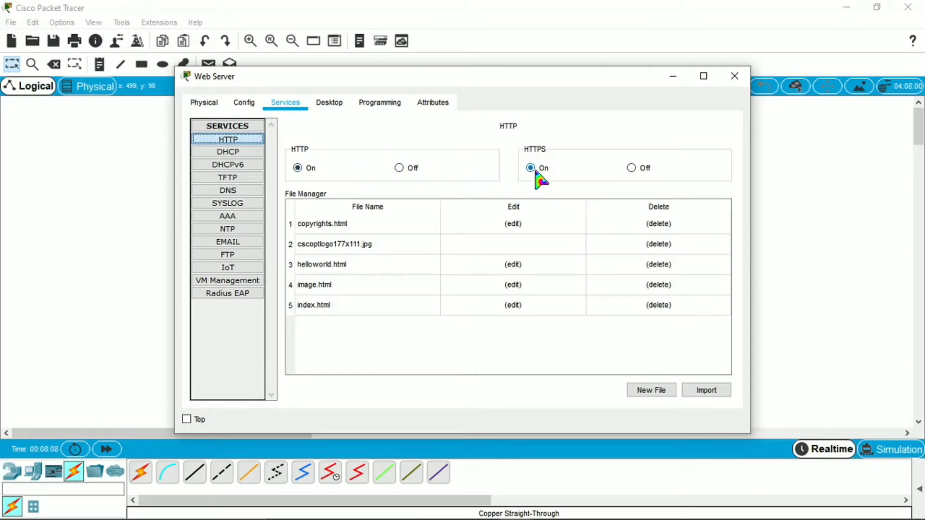
left_click(514, 306)
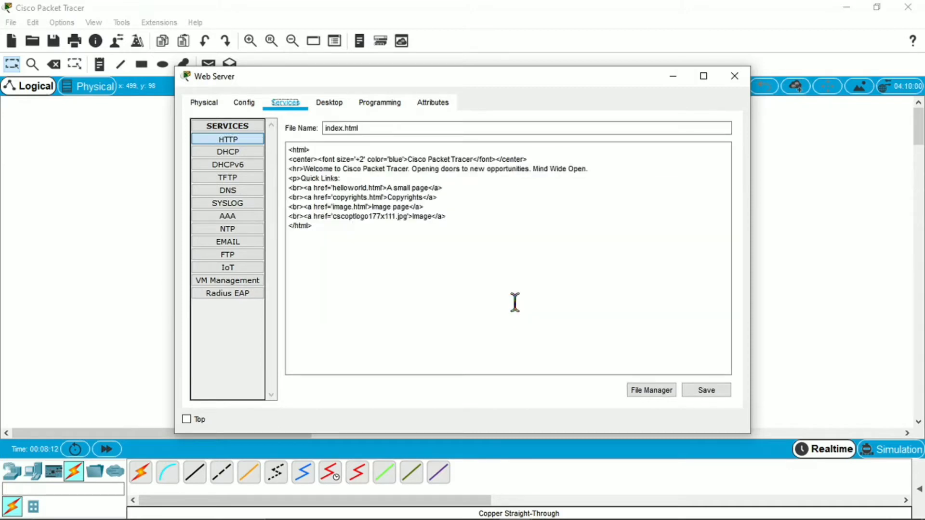
key("ctrl+a")
key("Delete")
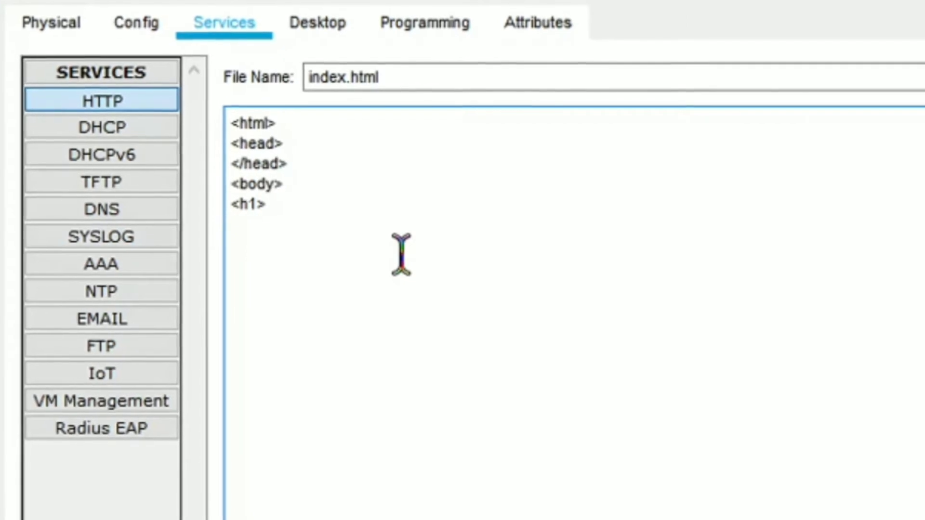
type("PI BOONG")
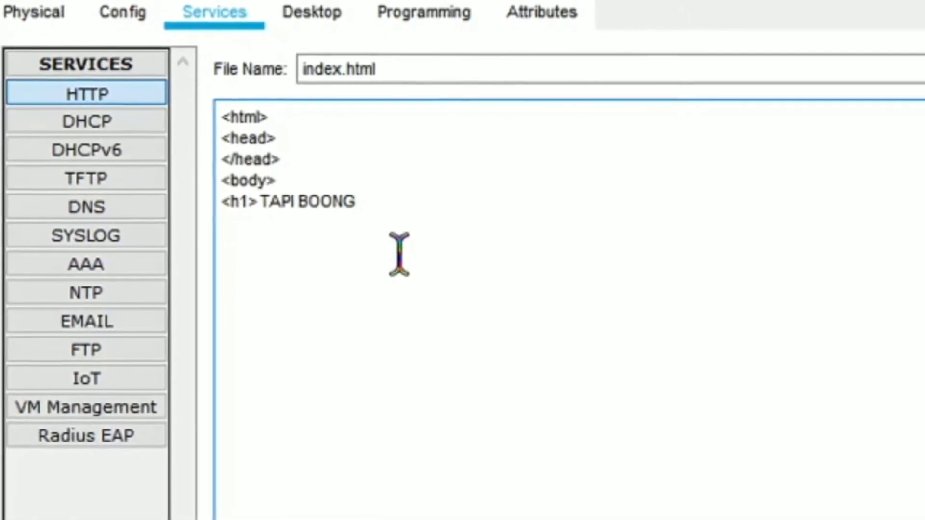
type(" </H1>")
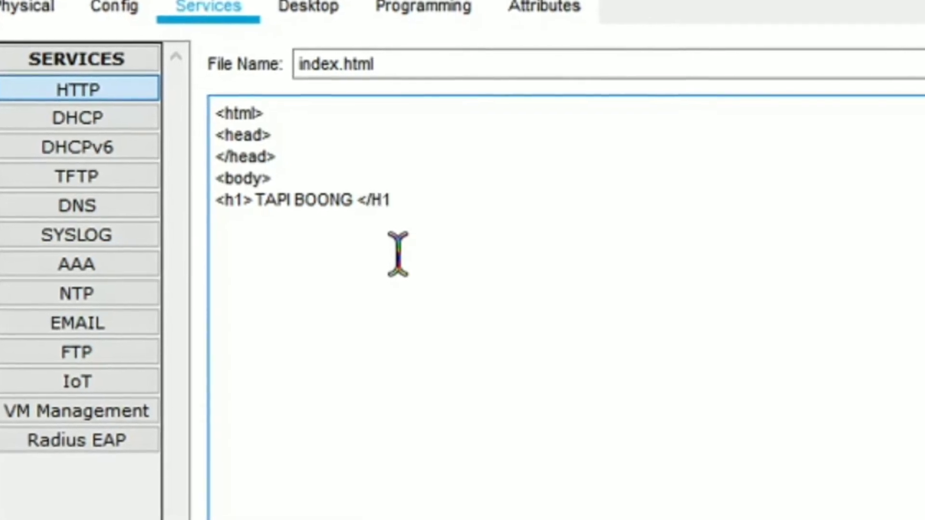
key("Left")
key("Left")
key("BackSpace")
type("h")
Add closing </body> and </html> tags, then save index.html over the original file.
key("End")
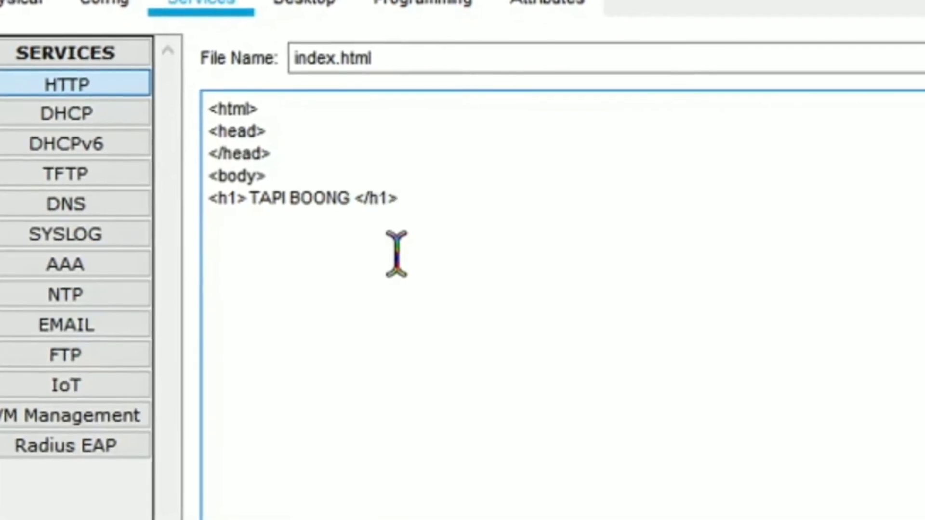
key("Return")
type("<>")
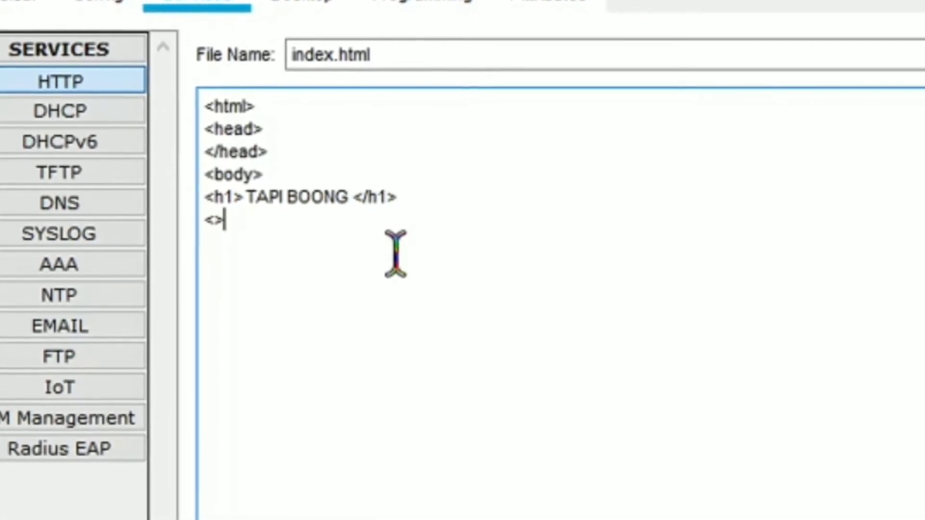
key("Left")
type("/bod")
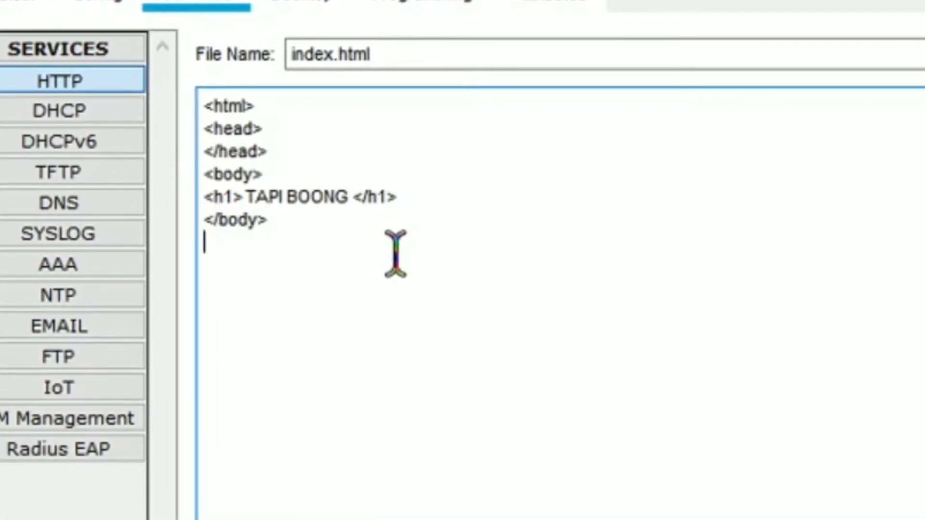
type("<>")
key("Left")
type("/html")
key("End")
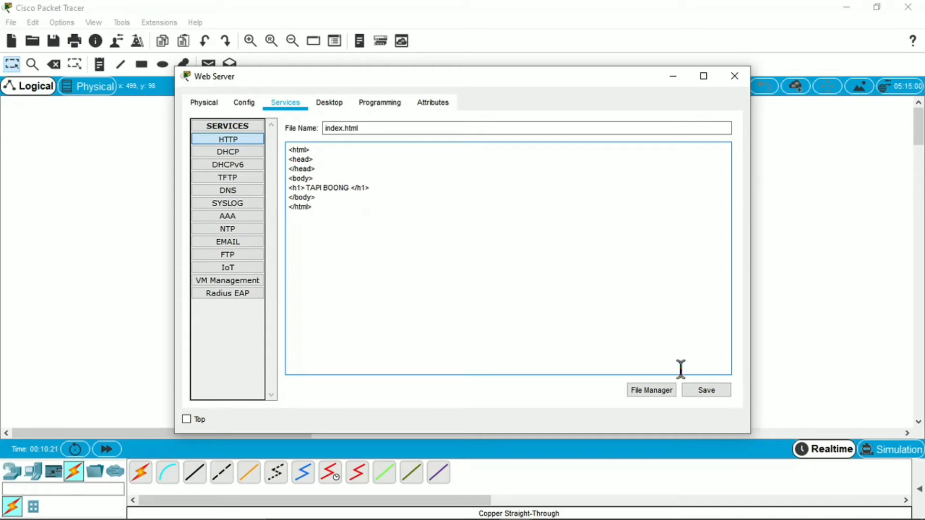
left_click(710, 392)
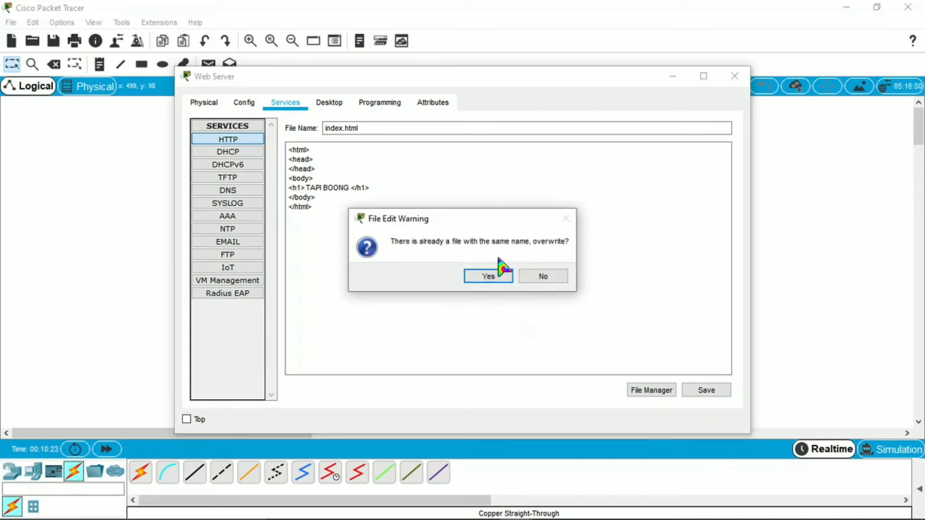
left_click(489, 279)
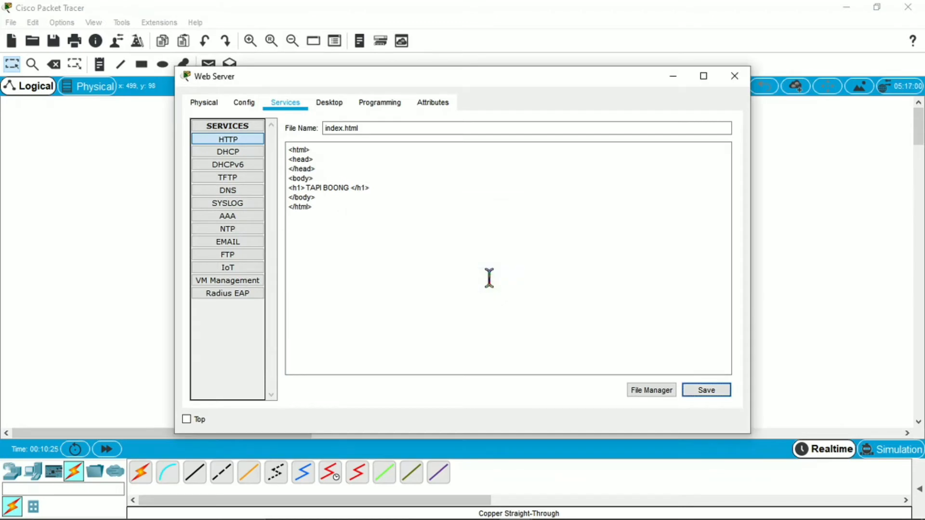
In PC1's web browser, load 192.168.1.150 to display the TAPI BOONG page.
left_click(735, 77)
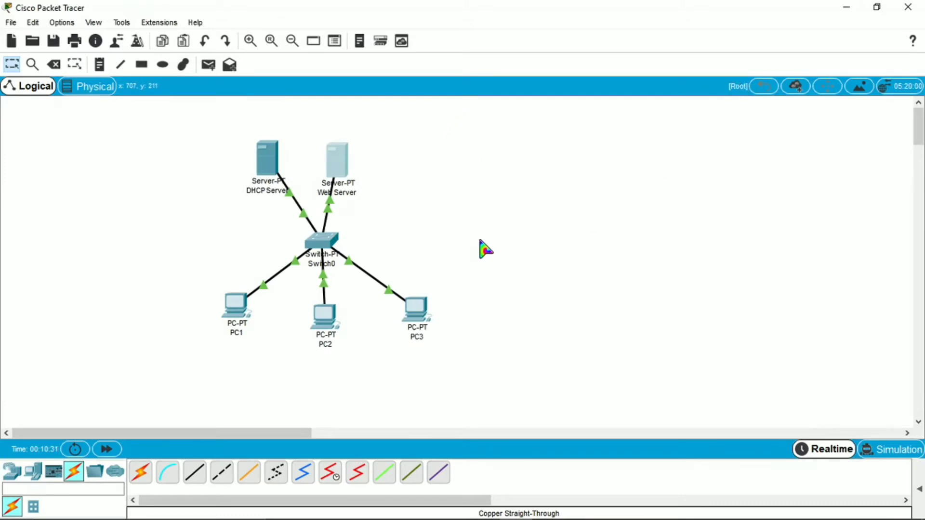
left_click(233, 320)
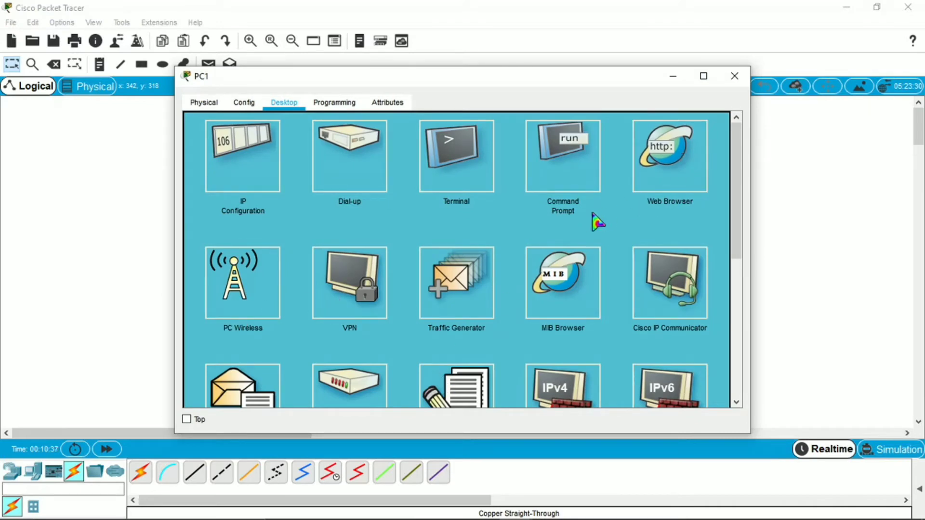
left_click(672, 184)
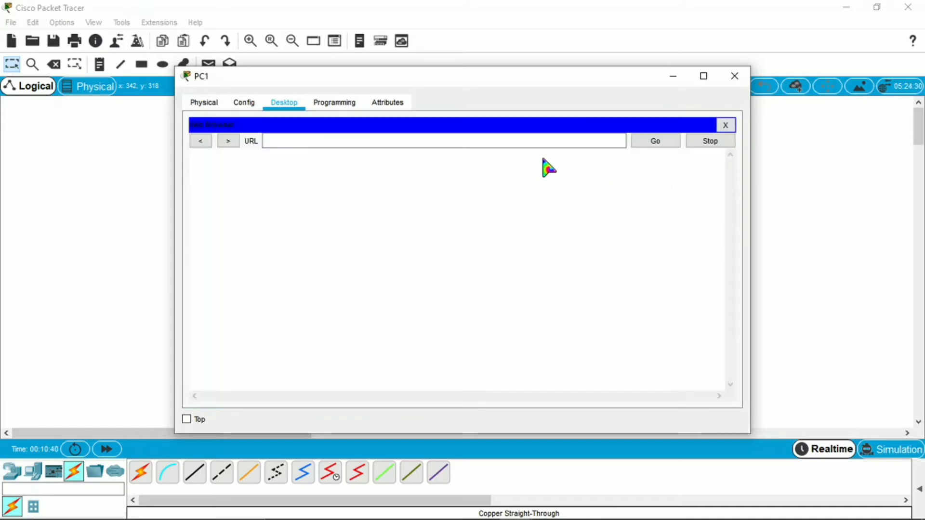
left_click(560, 141)
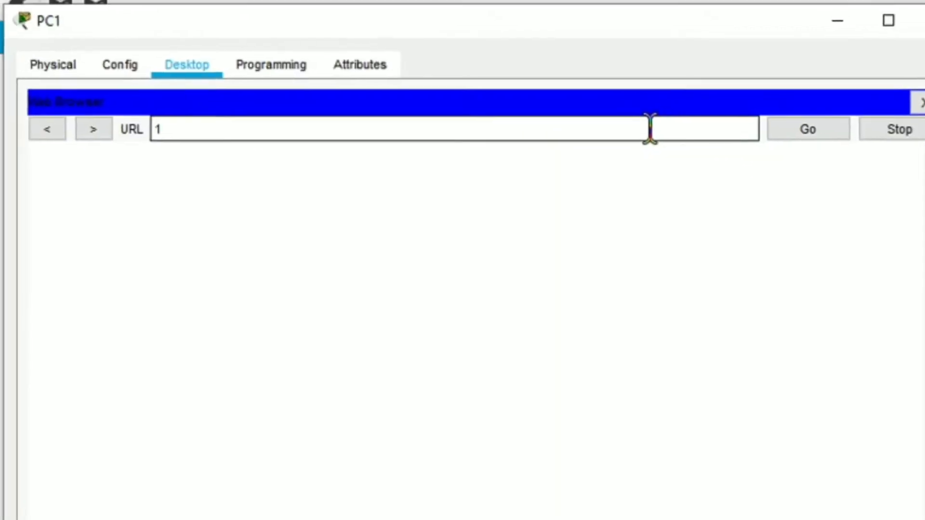
type("1")
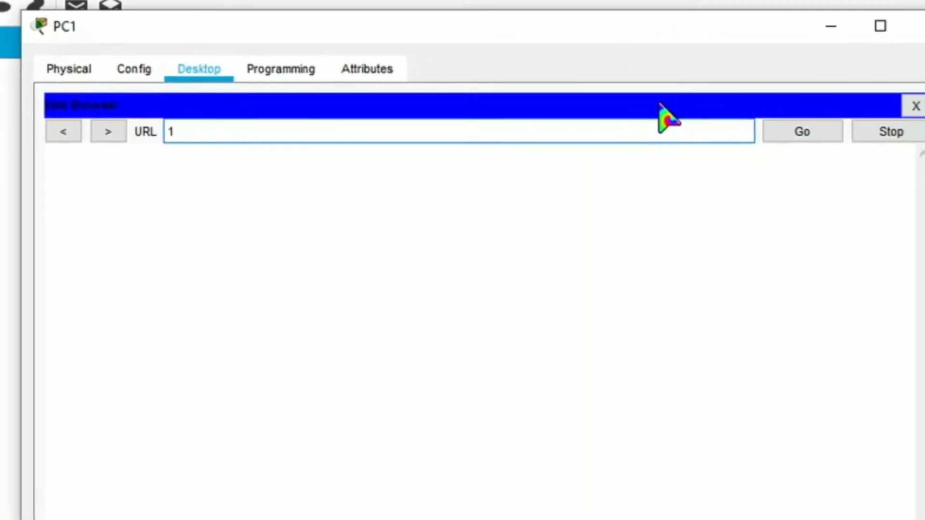
type("92")
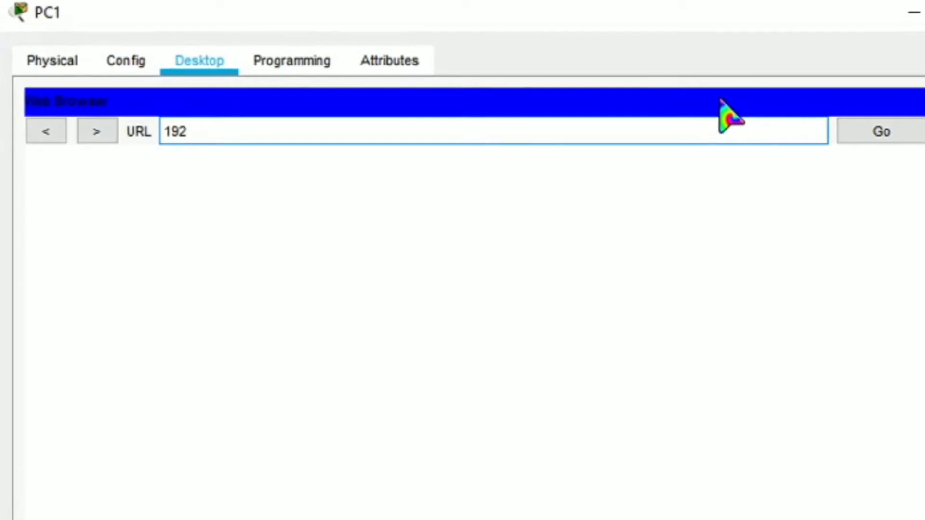
type(".1")
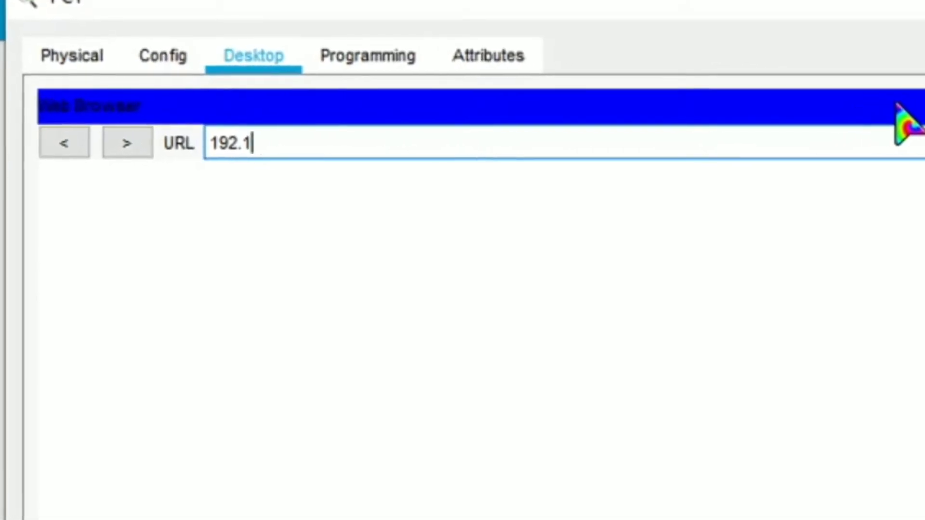
type("68.")
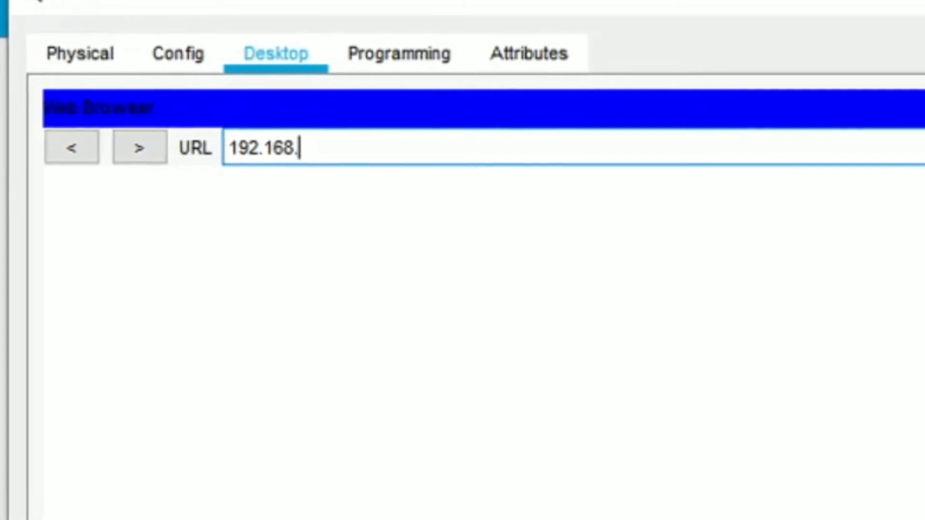
type("1.150")
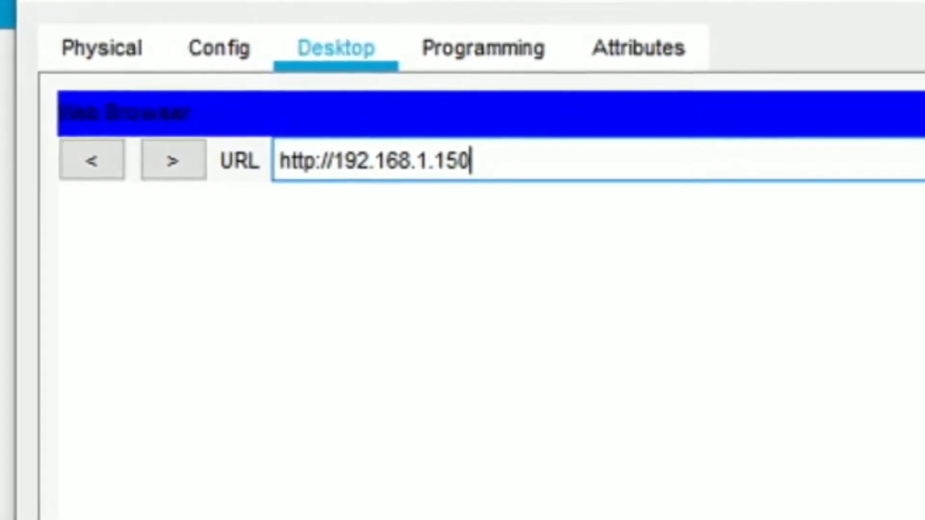
key("Return")
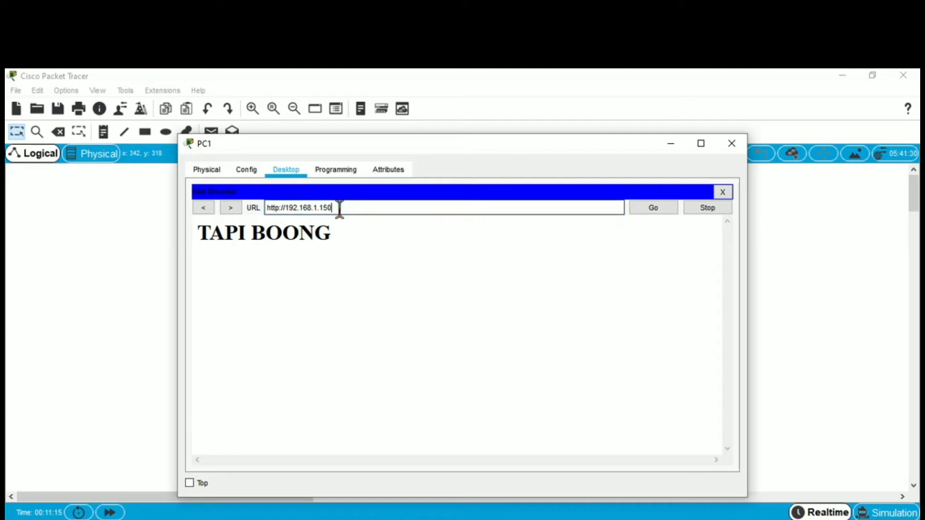
left_click_drag(340, 208, 264, 209)
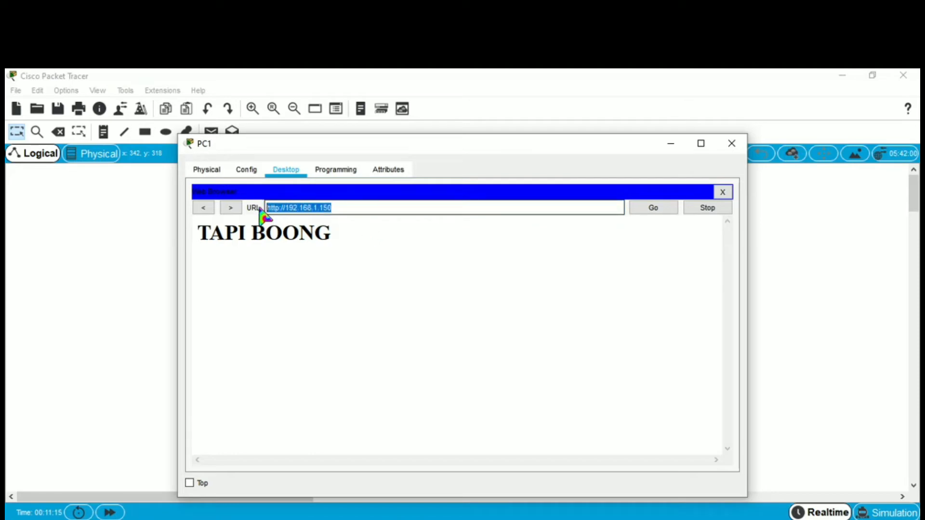
left_click(376, 211)
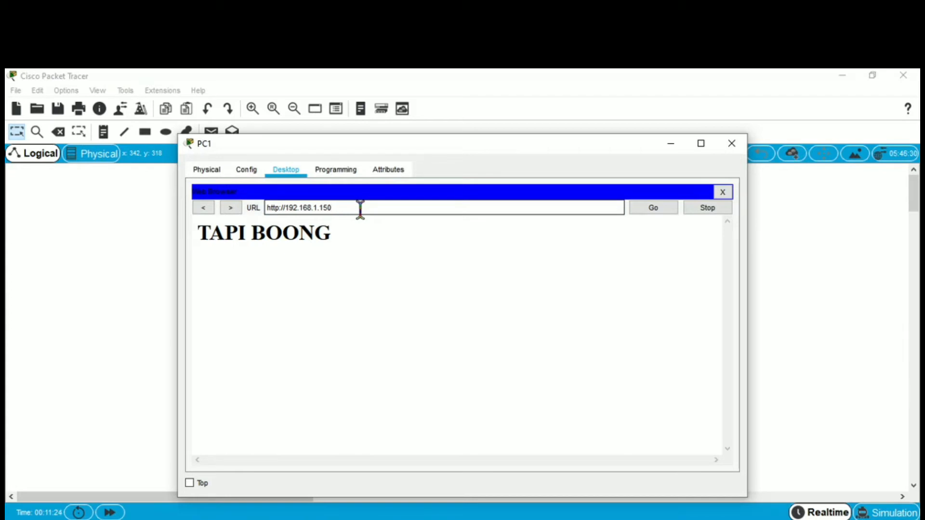
left_click(475, 209)
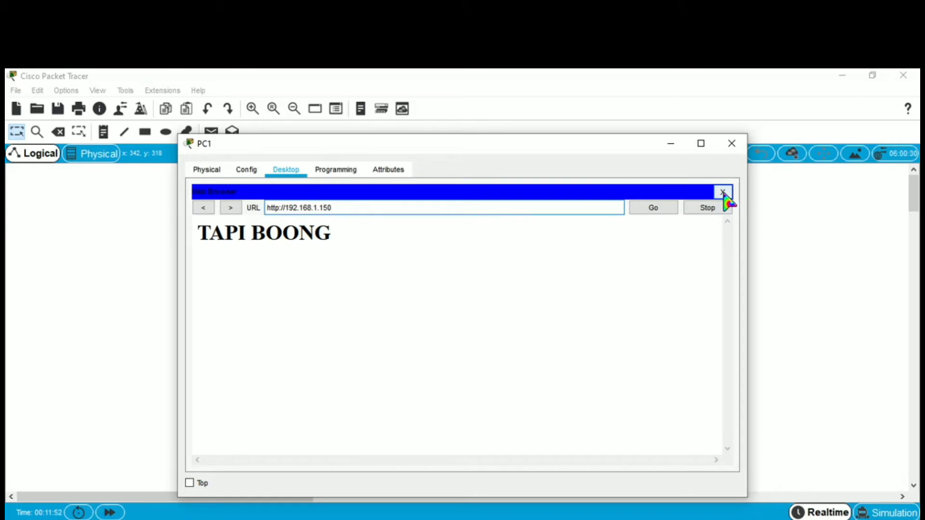
Place a new server beside the Web Server and name it DNS Server.
left_click(723, 193)
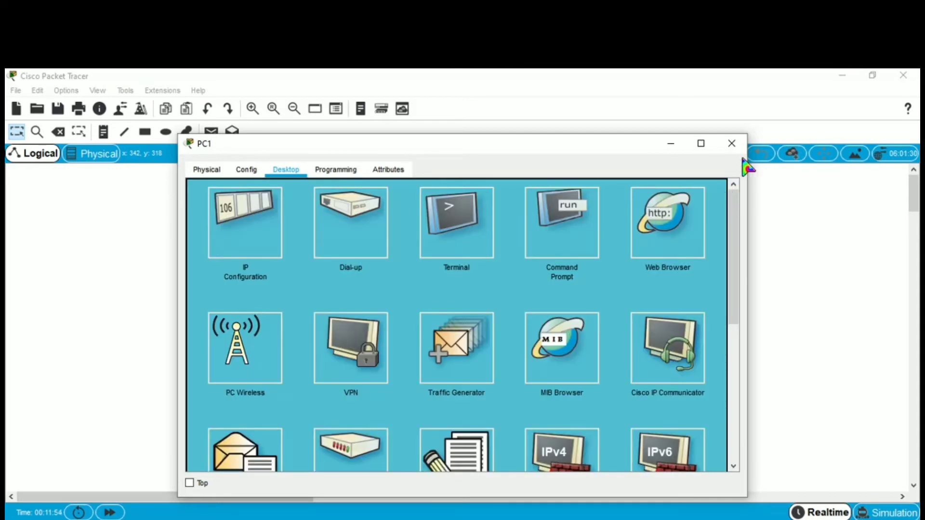
left_click(735, 144)
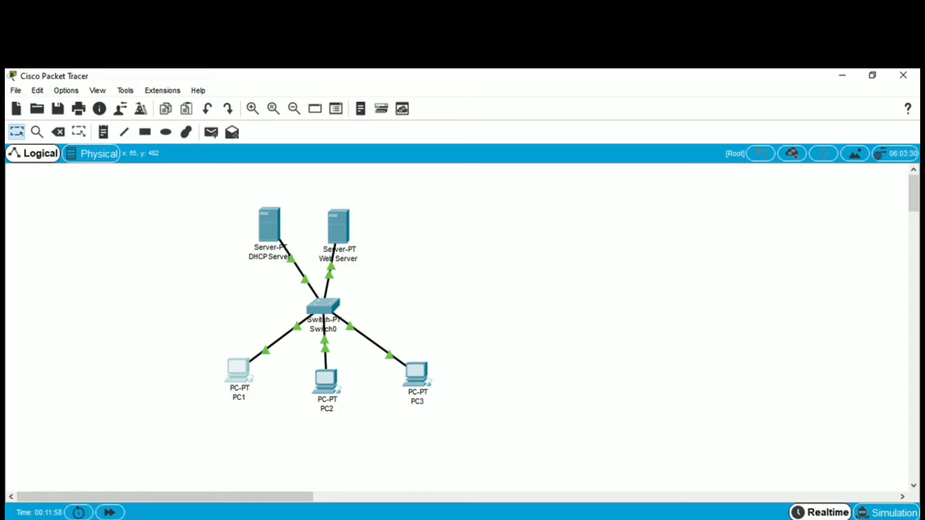
left_click(438, 233)
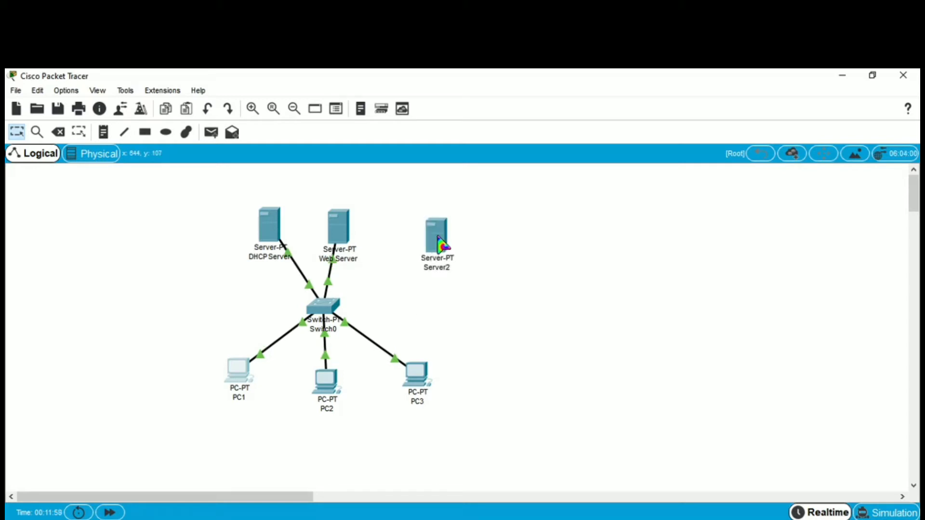
left_click(447, 267)
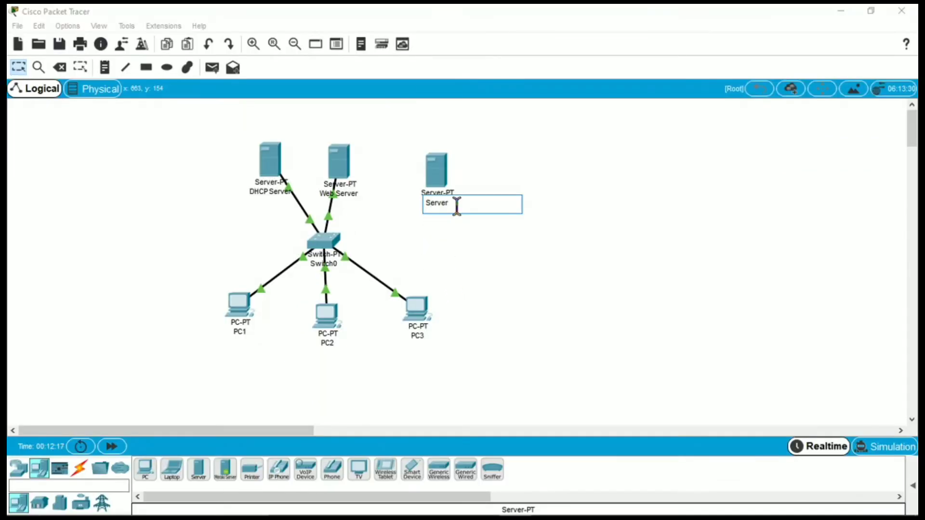
type("DNS Server")
left_click(501, 259)
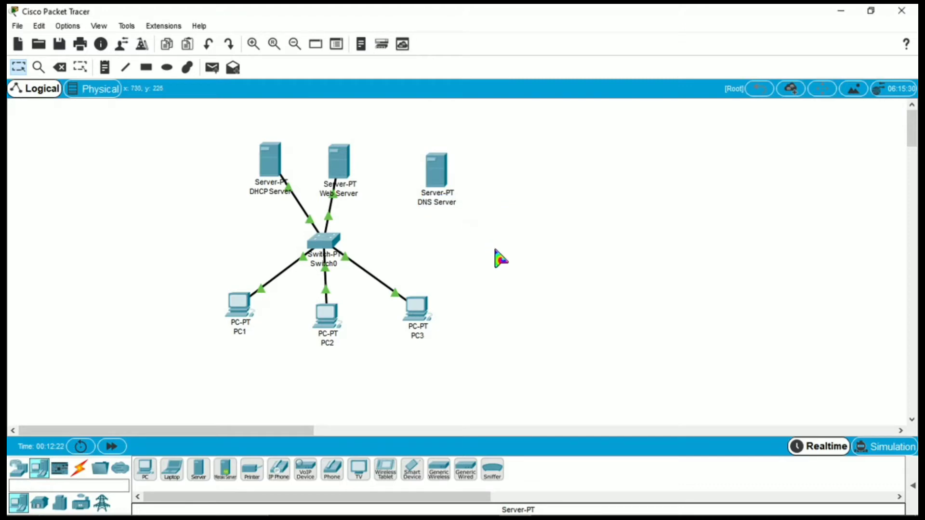
left_click_drag(444, 181, 421, 172)
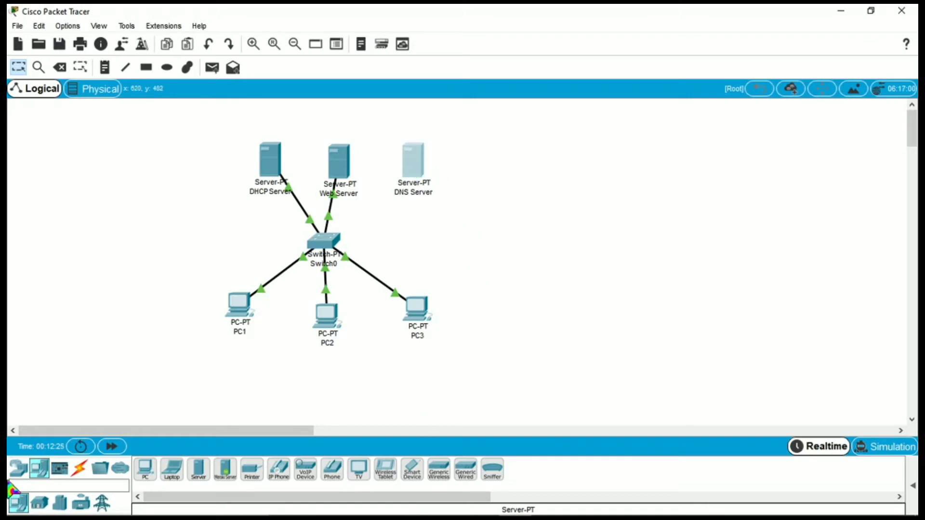
Cable a free Switch0 port to the DNS Server's FastEthernet0 with copper straight-through.
left_click(80, 468)
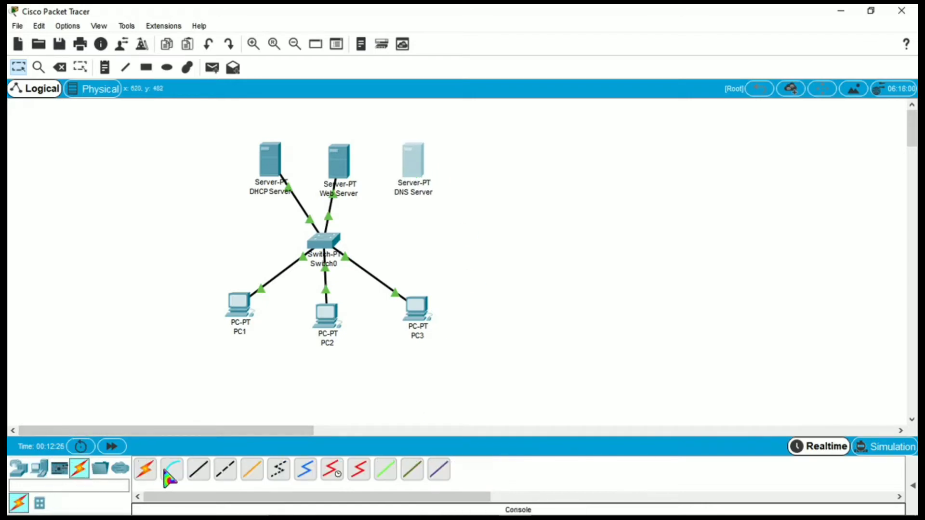
left_click(199, 470)
left_click(324, 241)
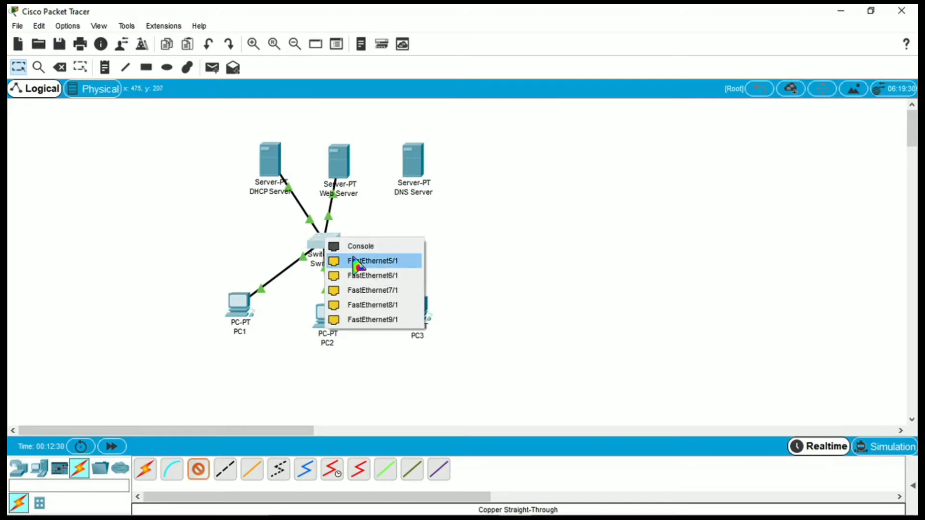
left_click(359, 262)
left_click(422, 164)
left_click(436, 169)
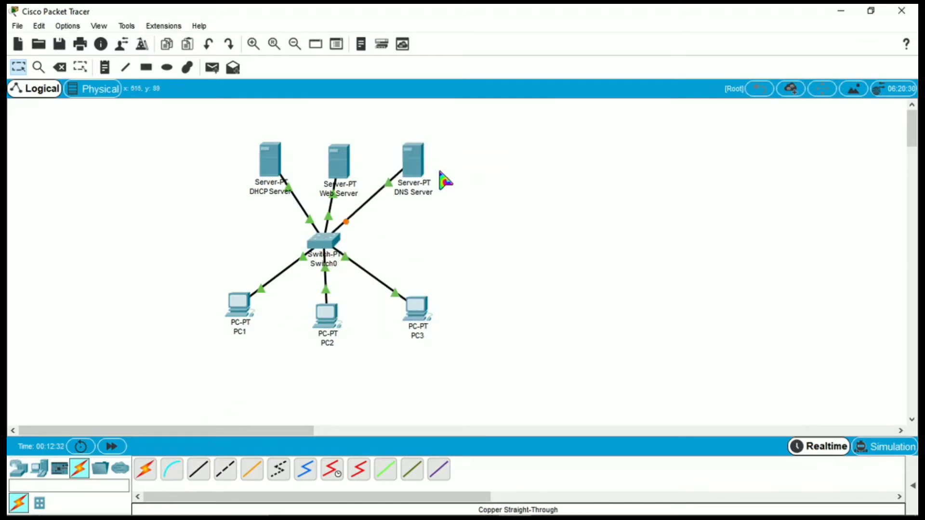
Assign the DNS Server static IP 192.168.1.200 with subnet mask 255.255.255.0.
left_click(413, 164)
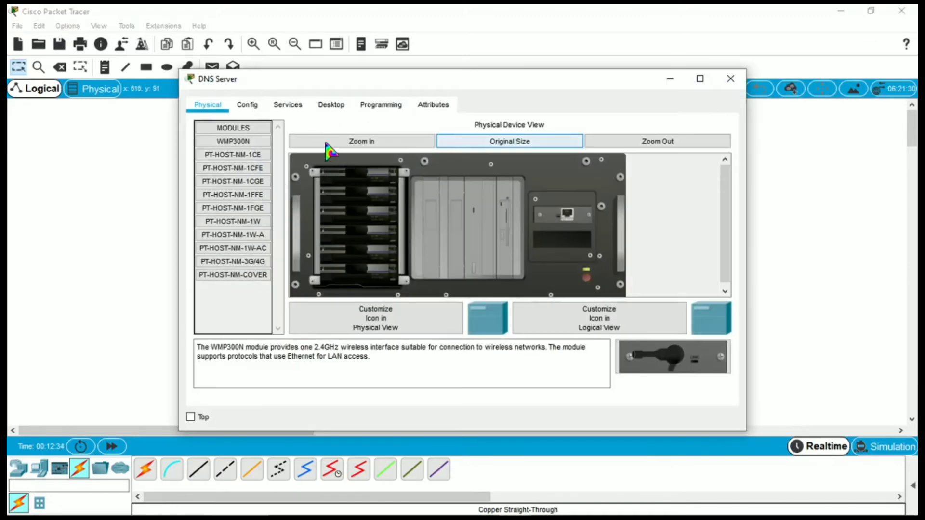
left_click(333, 106)
left_click(269, 157)
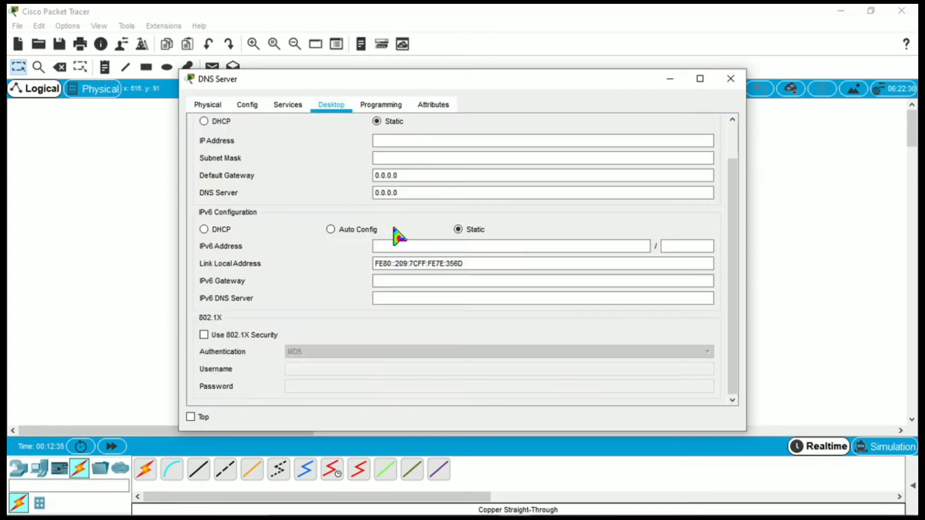
left_click(421, 145)
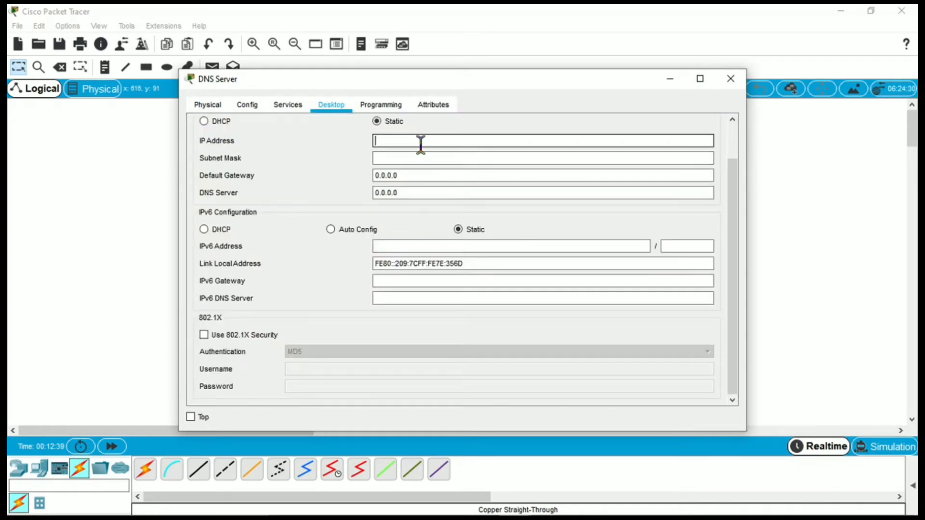
type("192.168.1.200")
key("Tab")
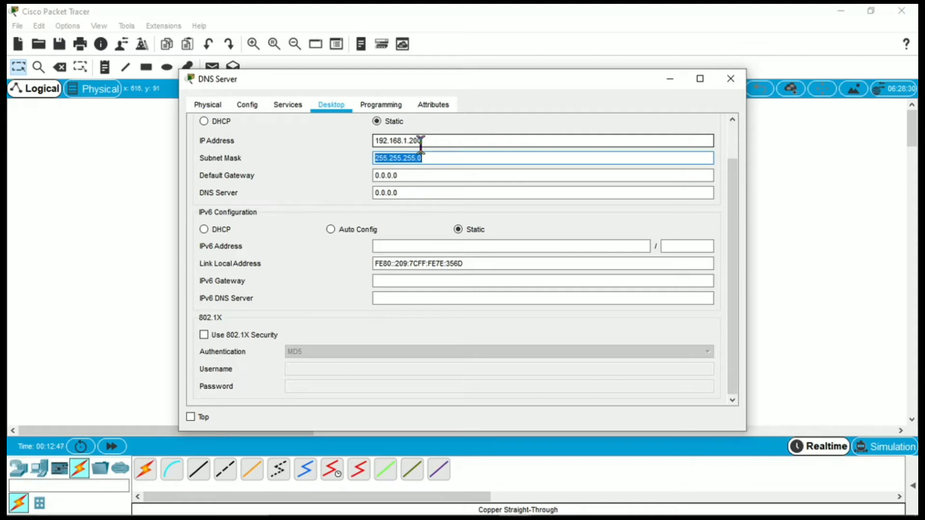
left_click(453, 159)
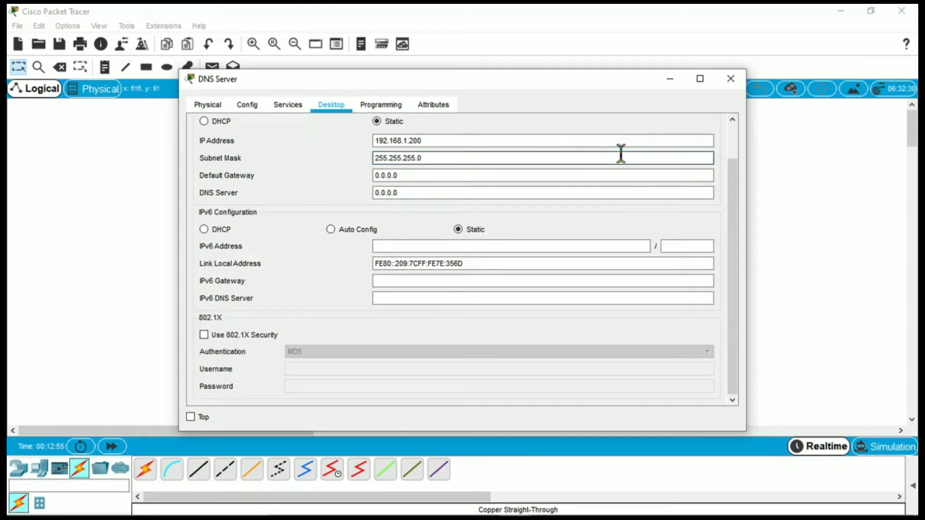
left_click(291, 108)
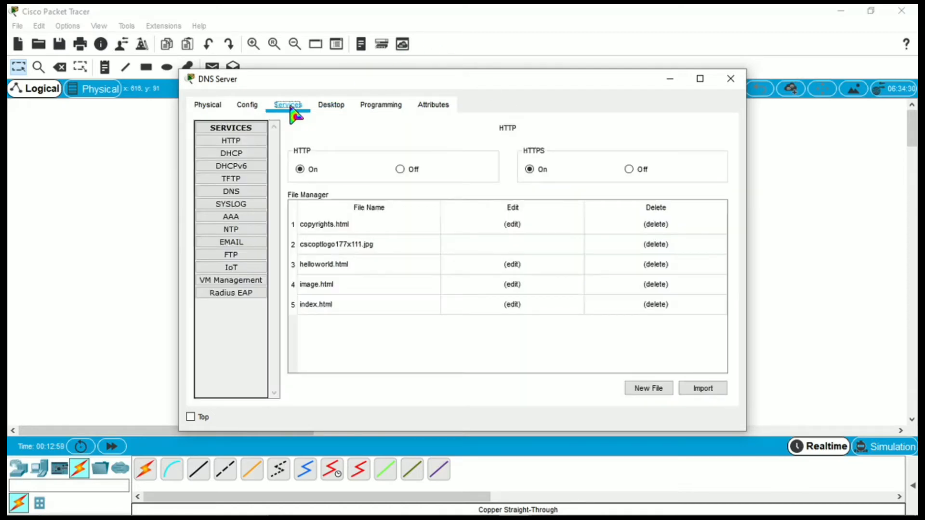
left_click(257, 193)
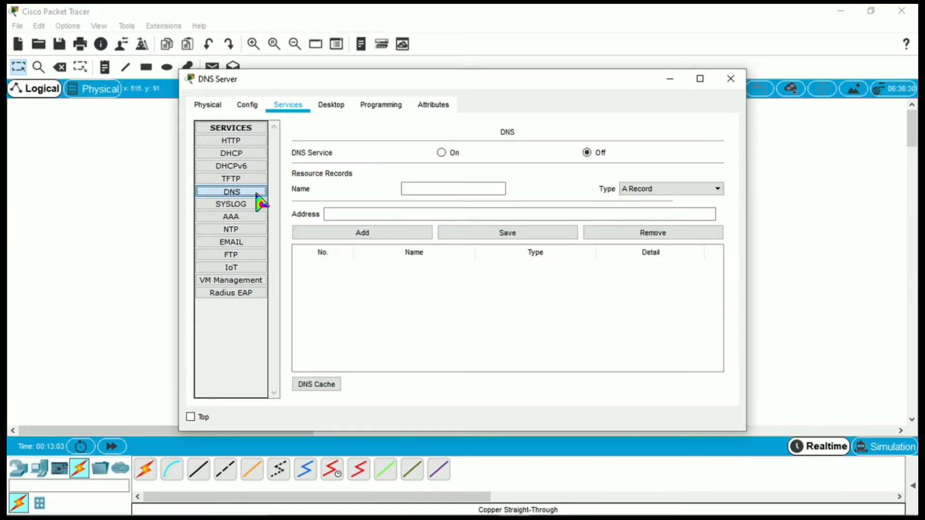
left_click(442, 154)
left_click(460, 189)
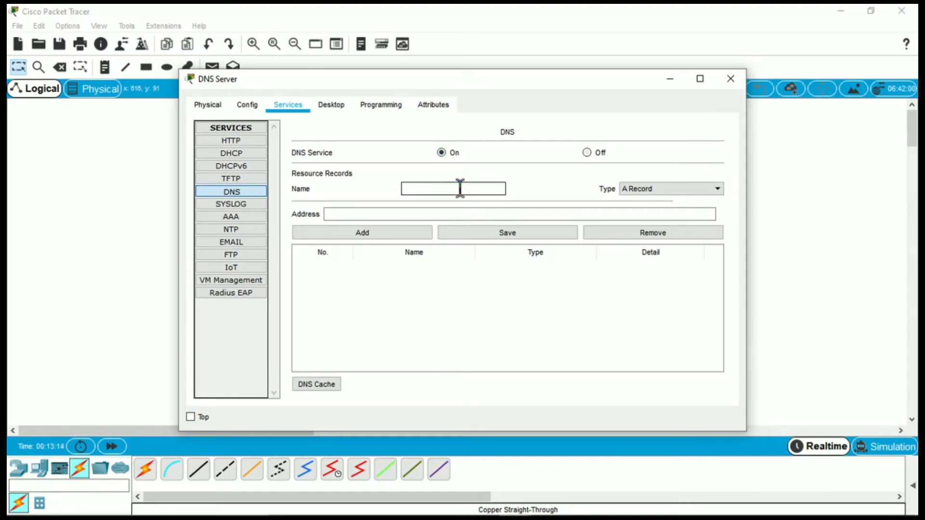
type("www")
key("BackSpace")
key("BackSpace")
key("BackSpace")
key("Caps_Lock")
type("www.tapiboong.com")
Add the A record pointing to 192.168.1.150, save it, and close the DNS Server.
left_click(504, 215)
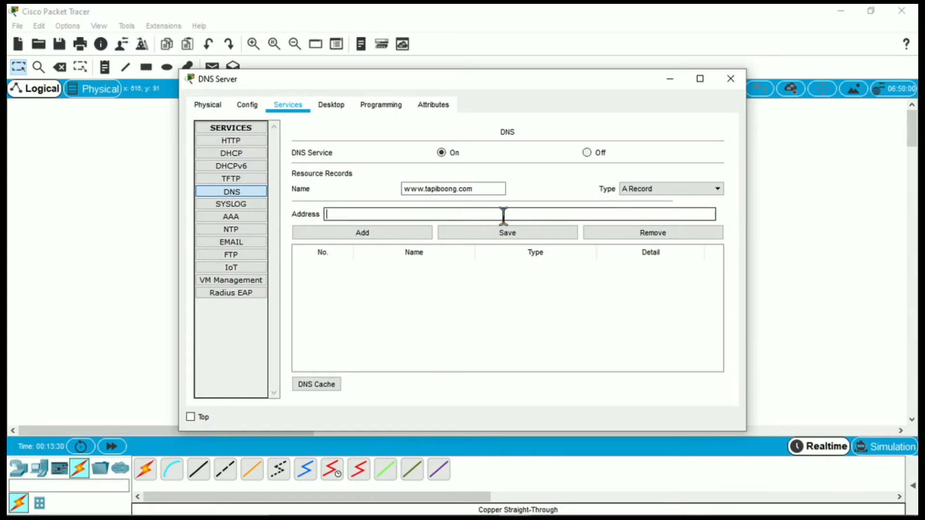
type("192.168.1.150")
key("Left")
key("Left")
key("Left")
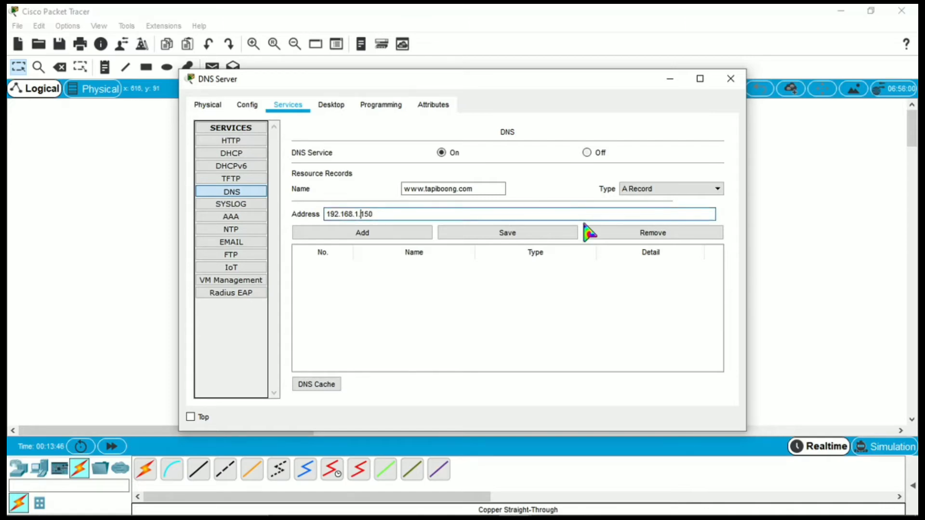
left_click(419, 238)
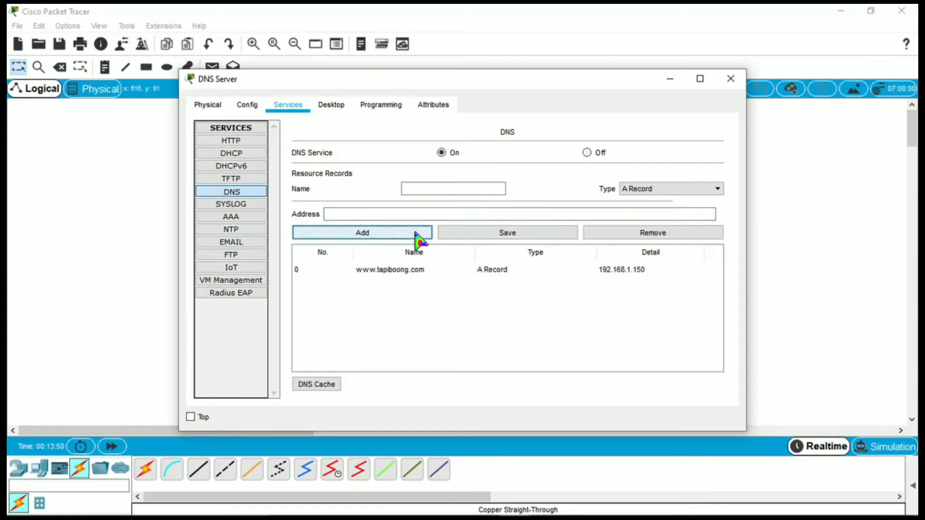
left_click(519, 236)
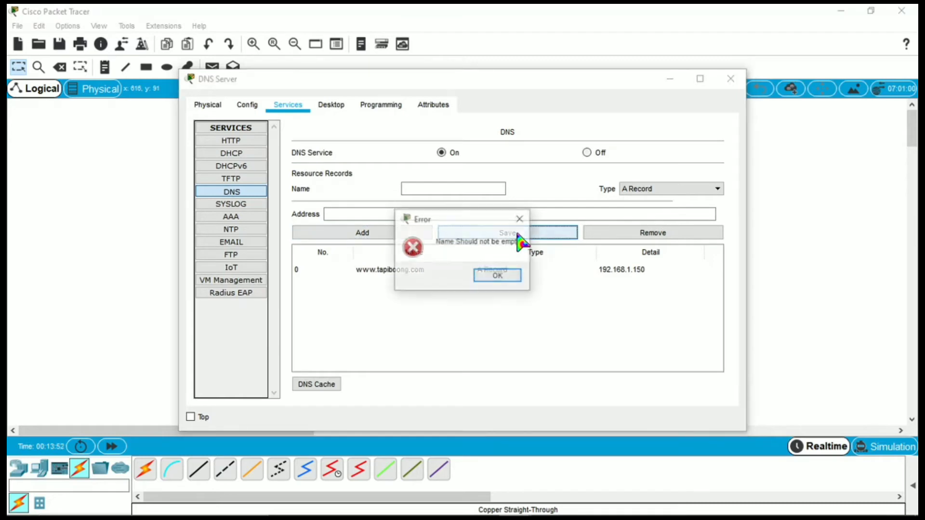
left_click(515, 275)
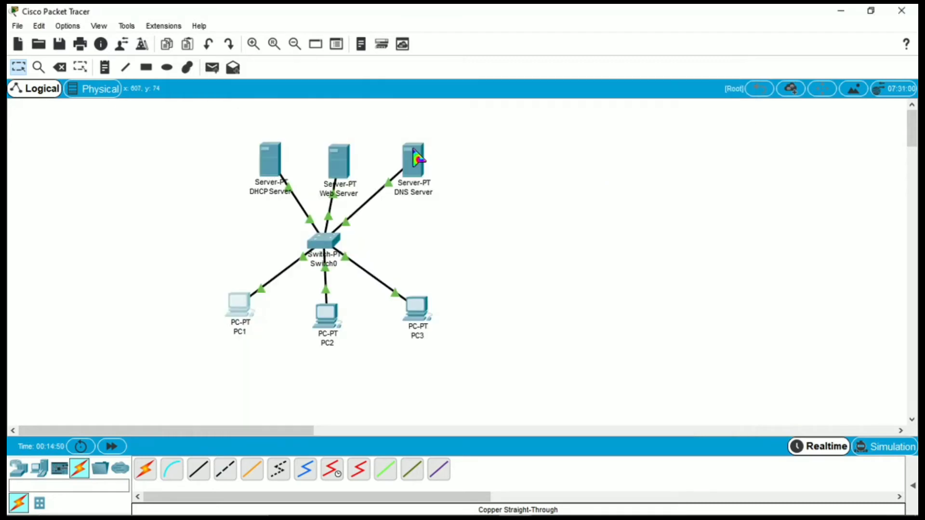
left_click(245, 308)
left_click(256, 175)
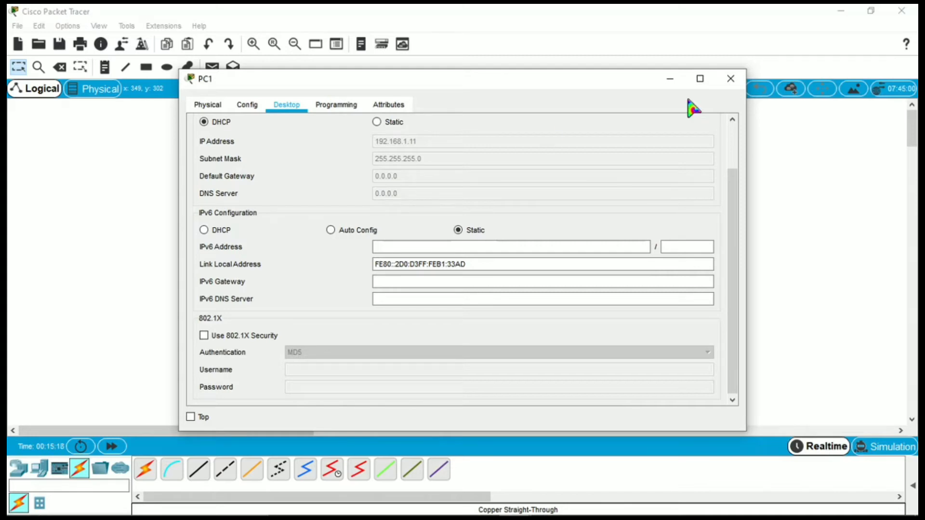
left_click(731, 79)
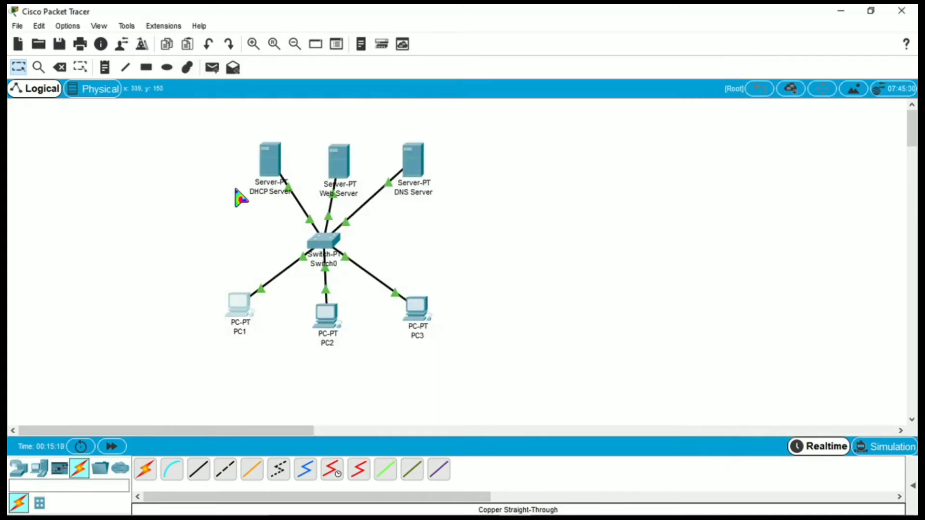
Change the DHCP serverPool's DNS Server to 192.168.1.200 and save the pool.
left_click(275, 164)
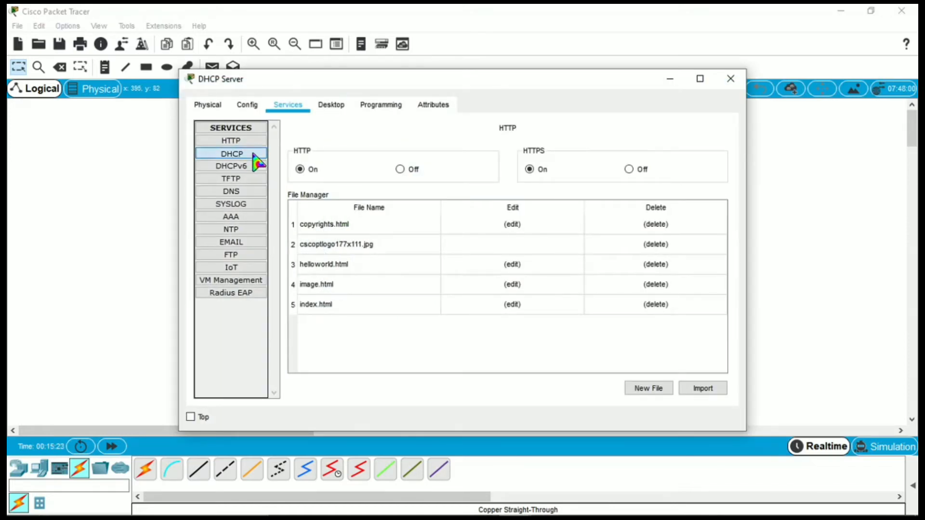
left_click(254, 155)
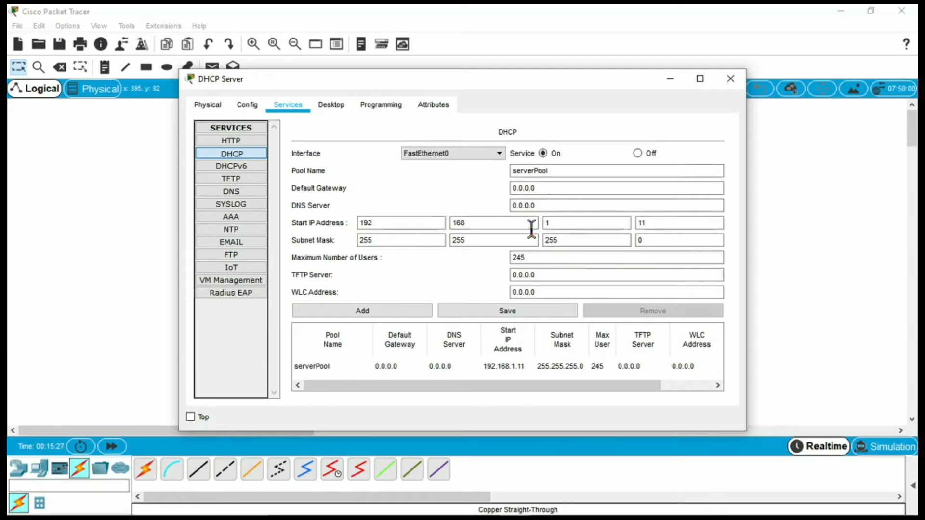
left_click(552, 207)
key("BackSpace")
key("BackSpace")
key("BackSpace")
key("BackSpace")
key("BackSpace")
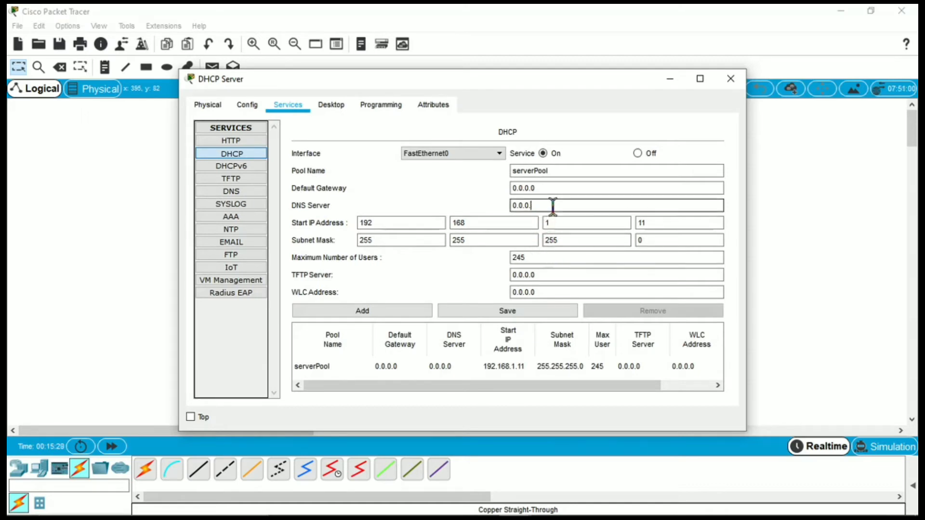
key("BackSpace")
key("BackSpace")
type("192.168.1.200")
left_click(561, 312)
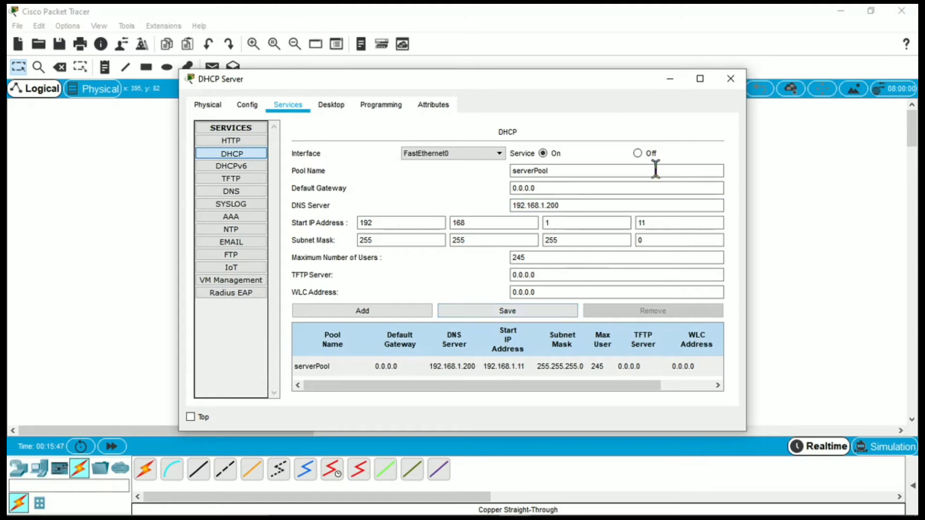
left_click(731, 79)
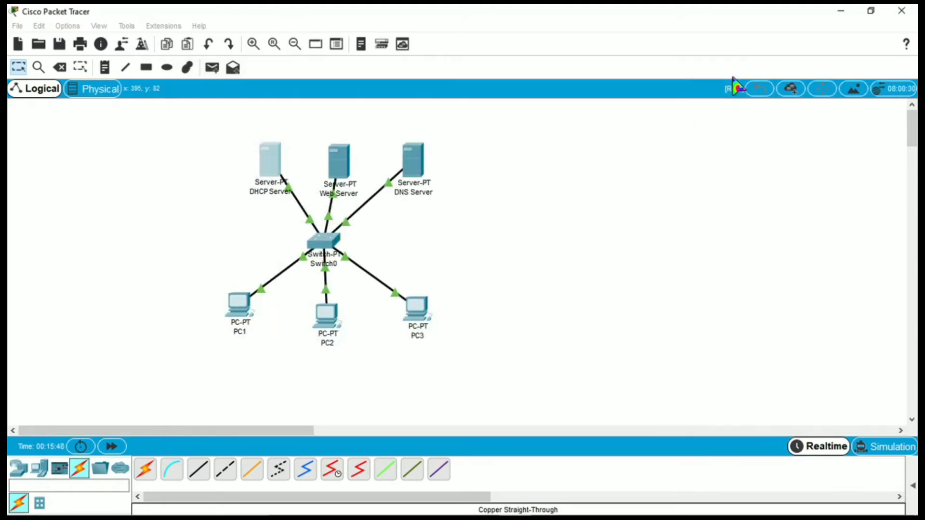
Switch PC1, PC2 and PC3 back to DHCP so they renew leases with DNS 192.168.1.200.
left_click(240, 316)
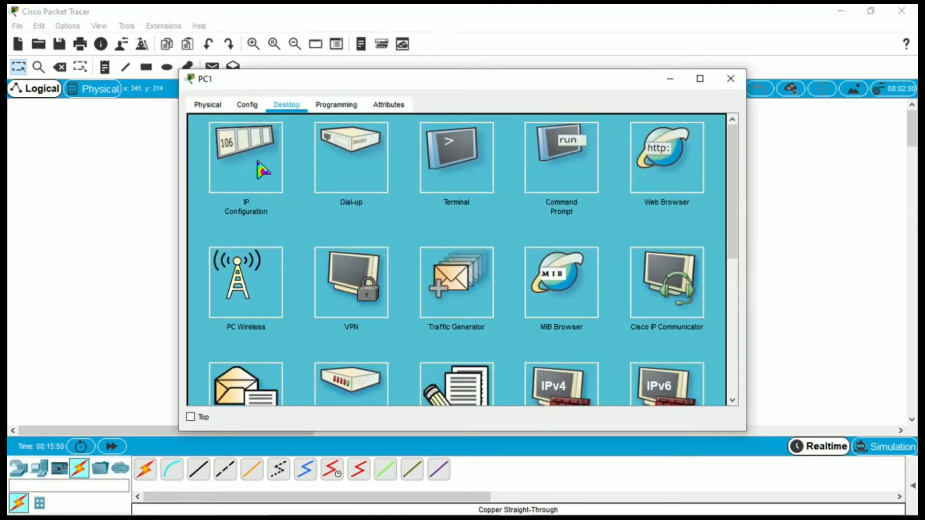
left_click(263, 170)
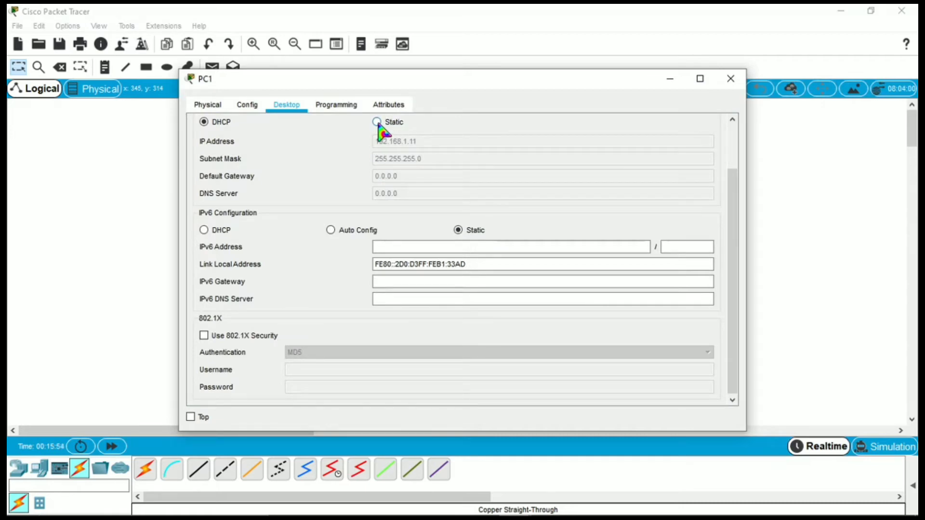
left_click(377, 122)
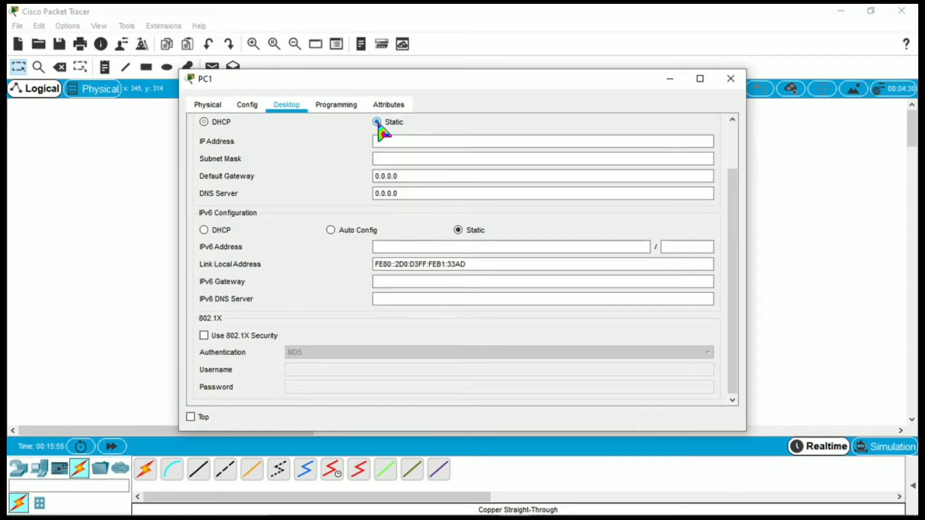
left_click(202, 123)
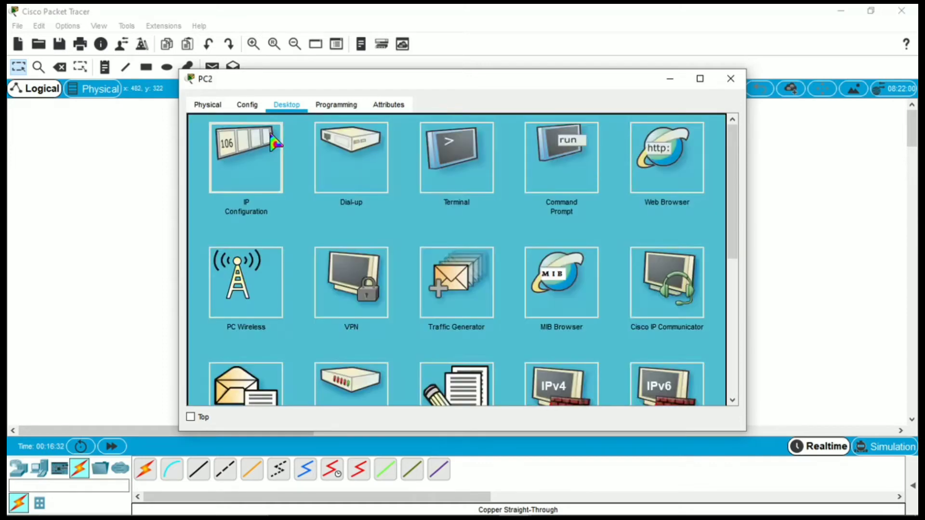
left_click(244, 155)
left_click(203, 122)
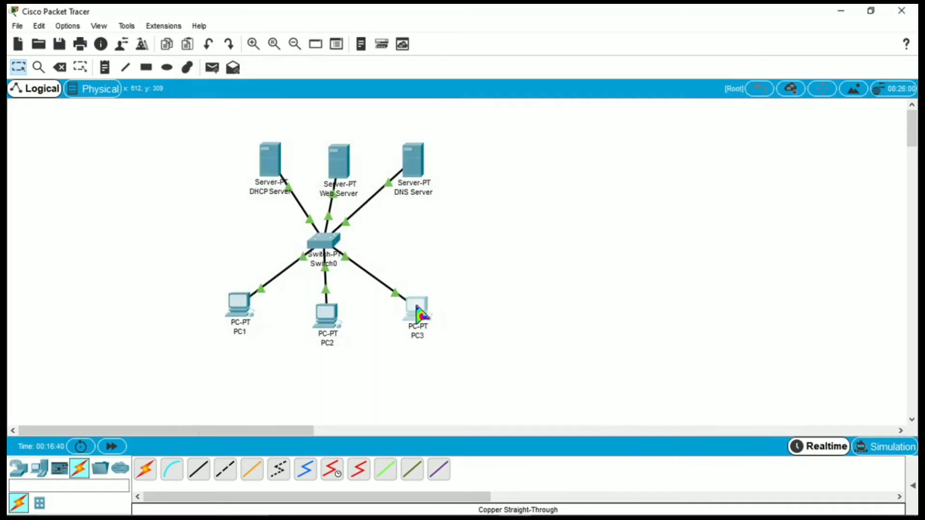
left_click(417, 309)
left_click(203, 121)
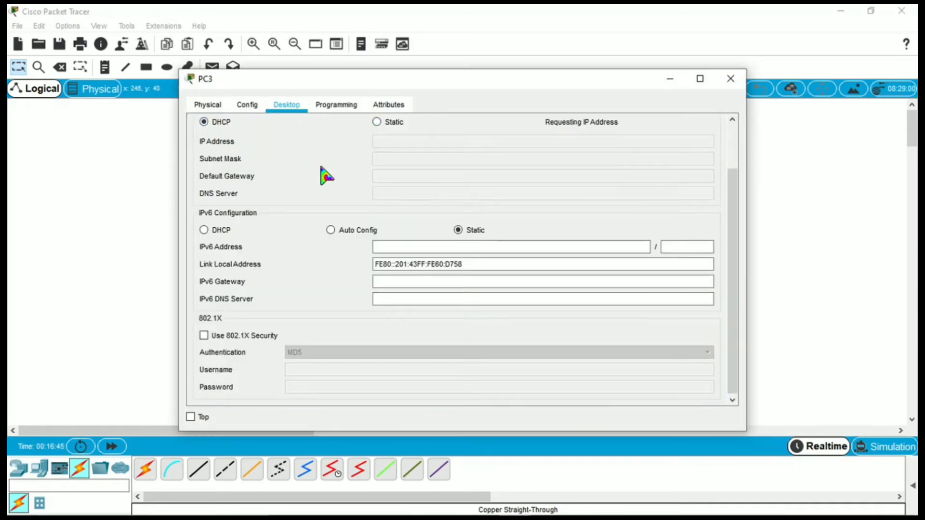
left_click(729, 78)
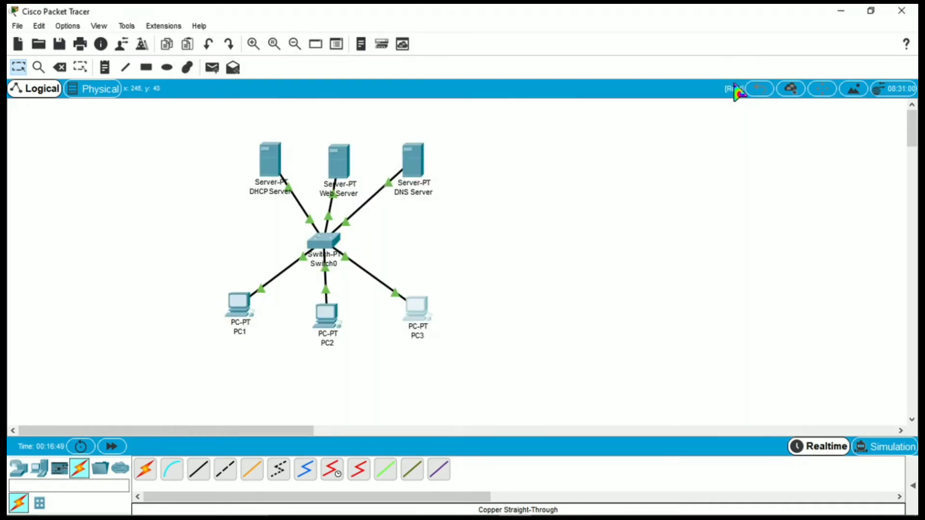
left_click(240, 308)
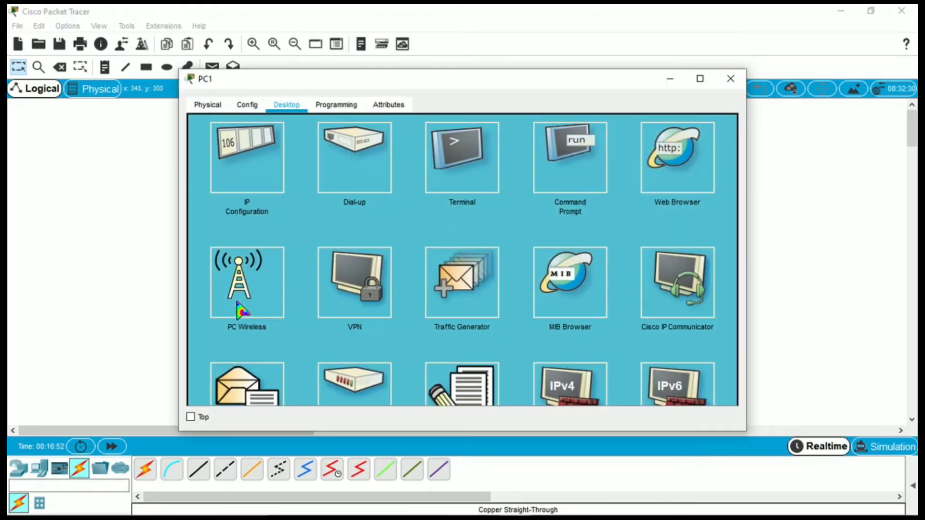
left_click(669, 179)
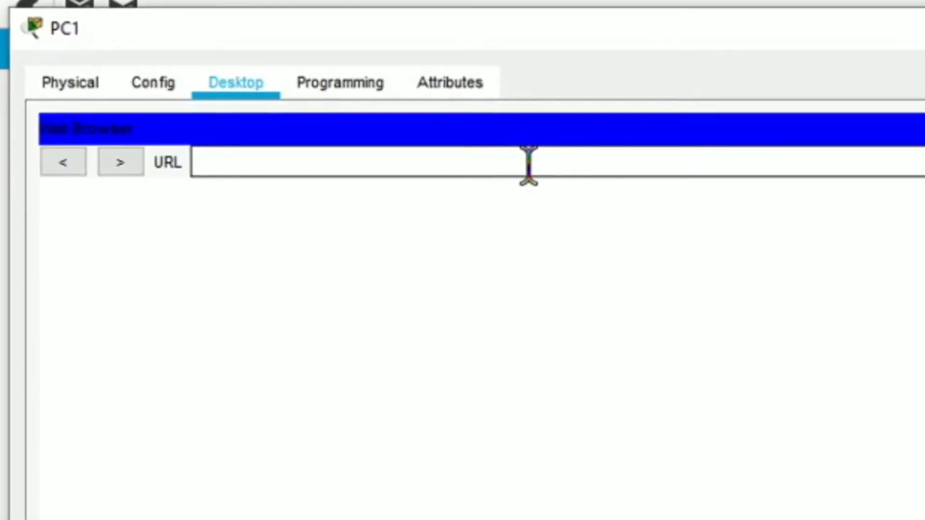
type("www.tapiboong")
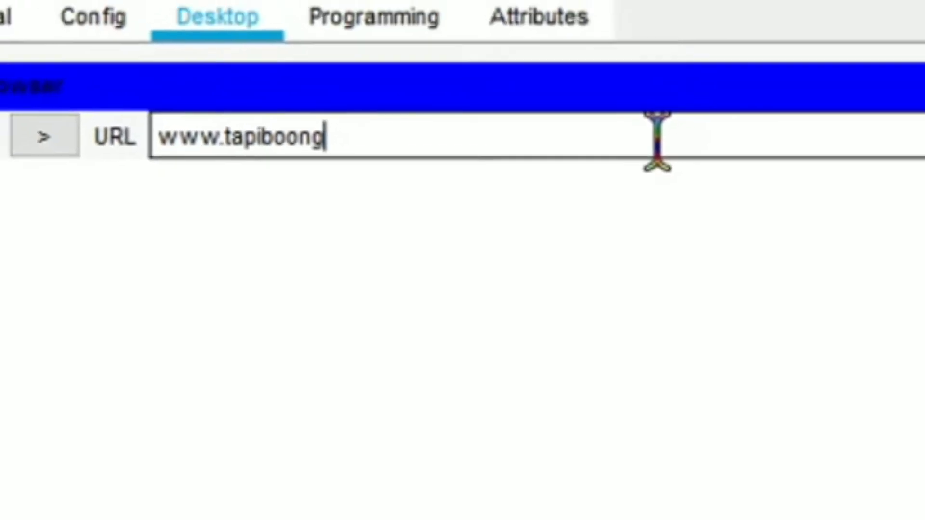
type(".com")
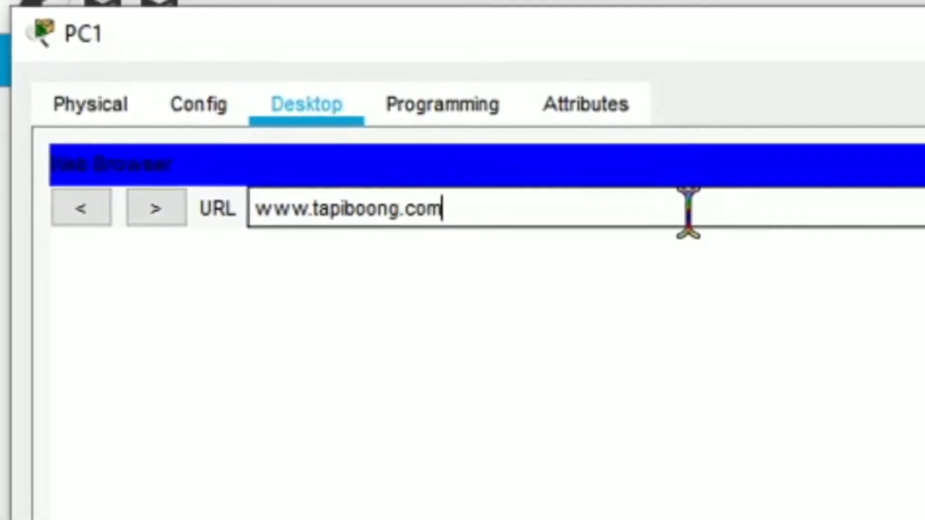
key("Return")
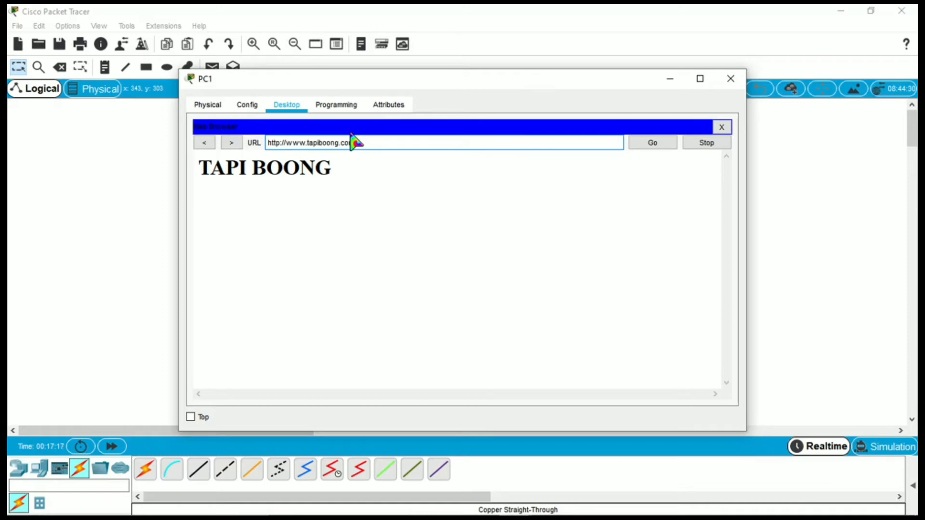
left_click(732, 80)
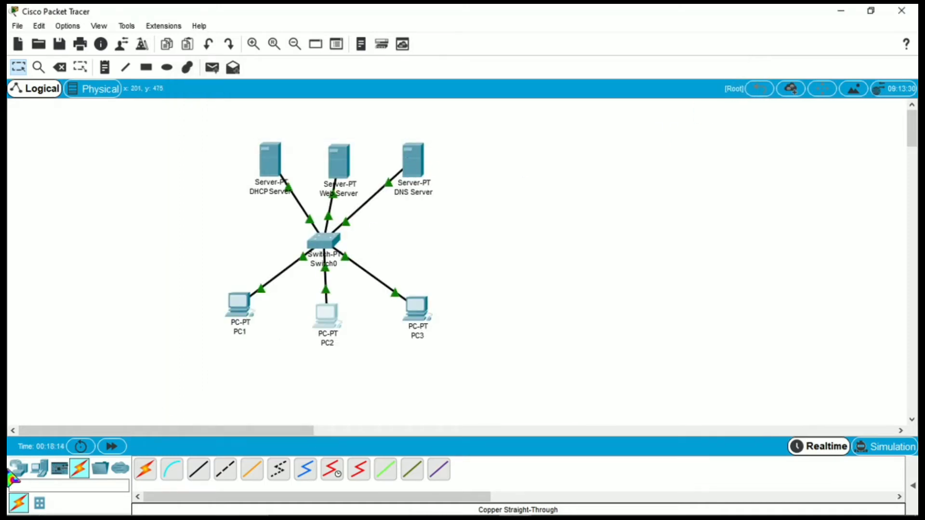
Place a fourth server right of the DNS Server and cable it to Switch0's FastEthernet6/1.
left_click(41, 466)
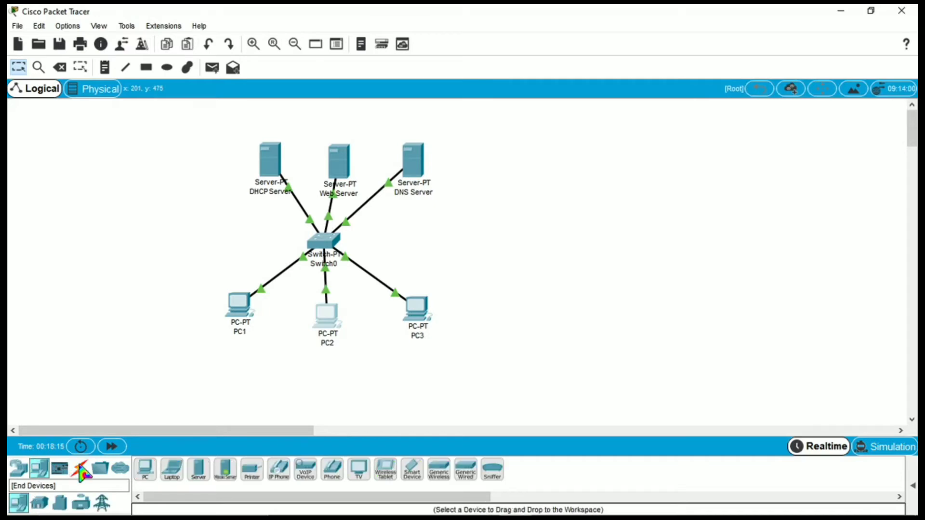
left_click(198, 470)
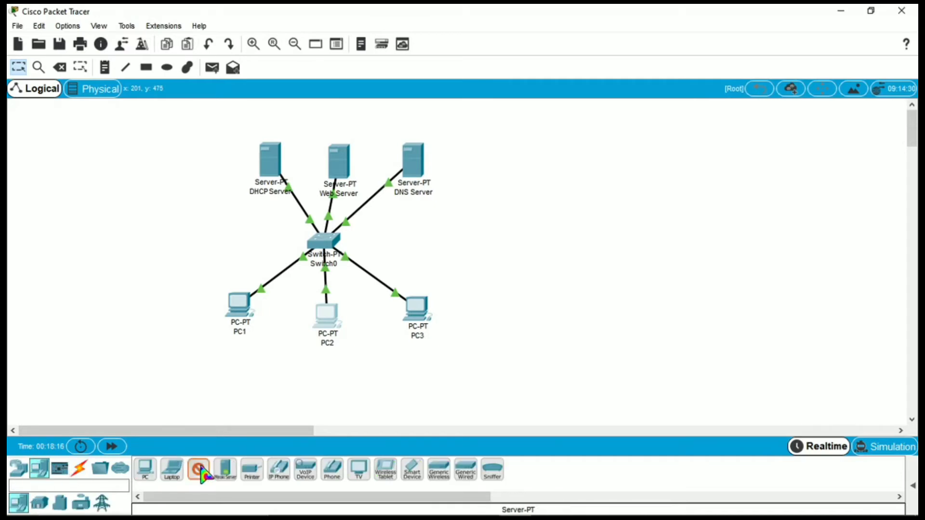
left_click(489, 162)
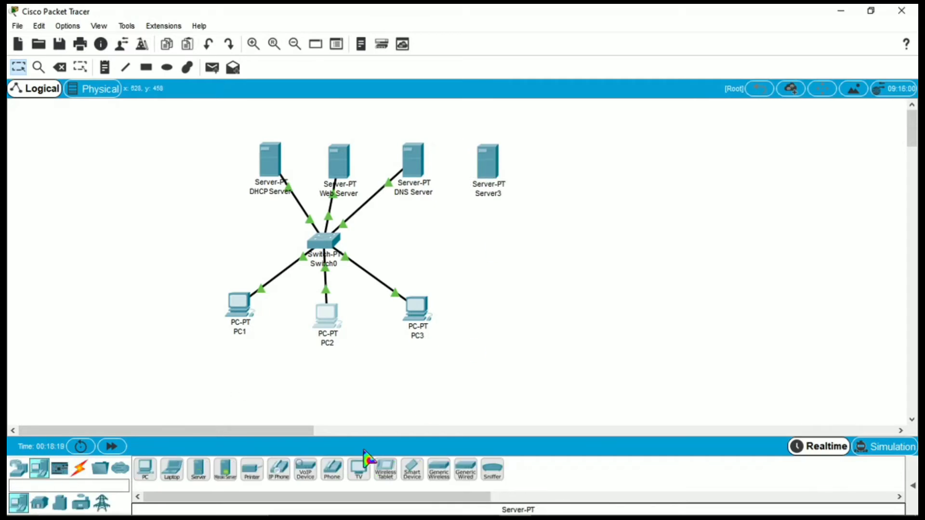
left_click(83, 473)
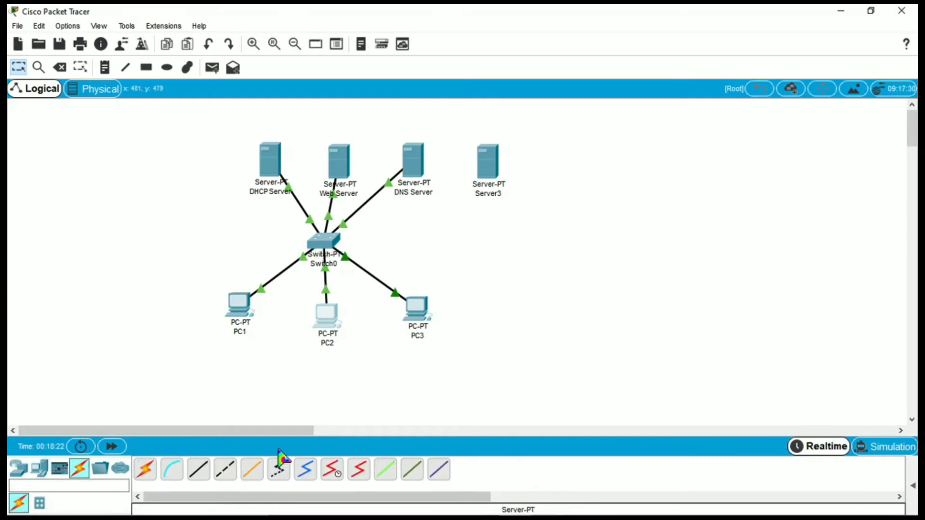
left_click(198, 470)
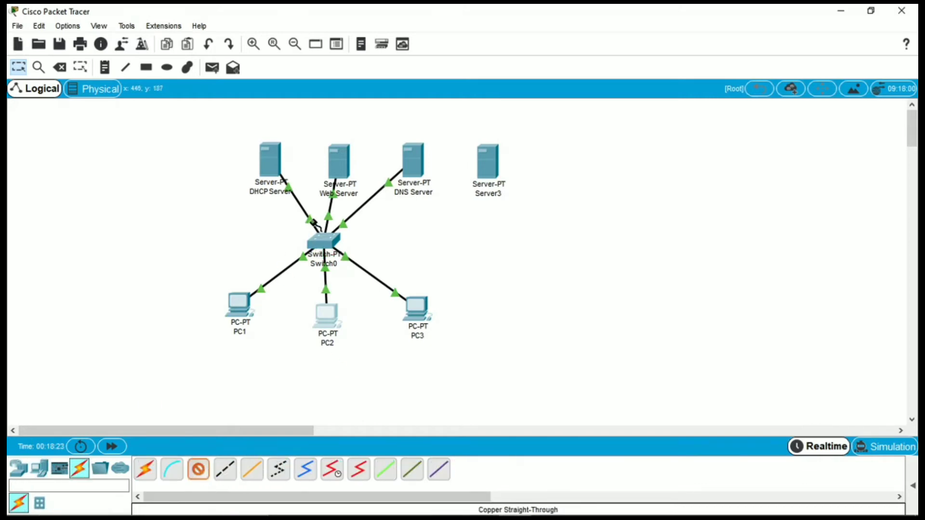
left_click(332, 243)
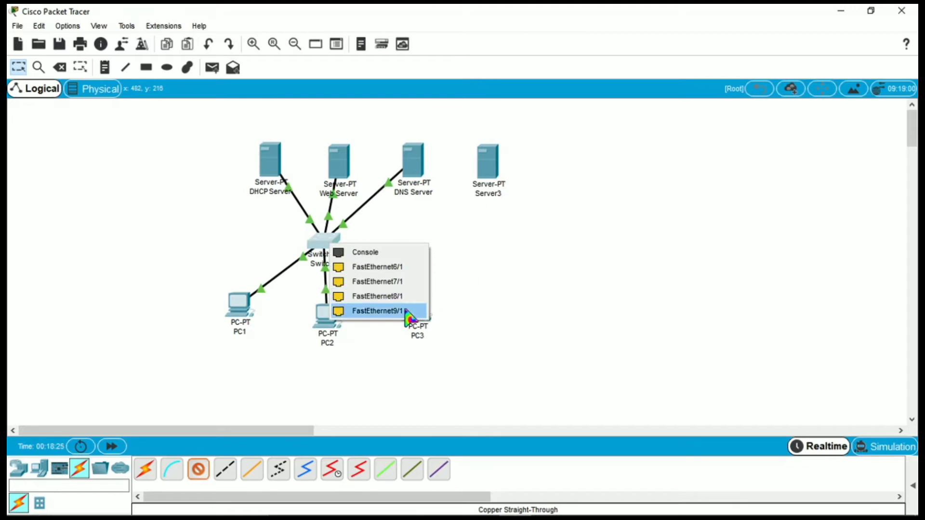
left_click(397, 267)
left_click(492, 164)
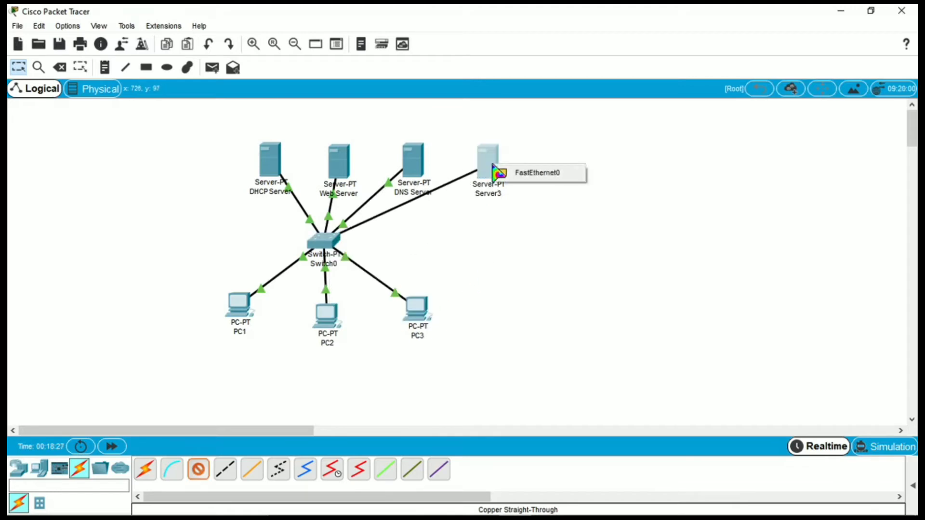
left_click(521, 173)
Rename Server3 to 'Mail Server'.
left_click(493, 194)
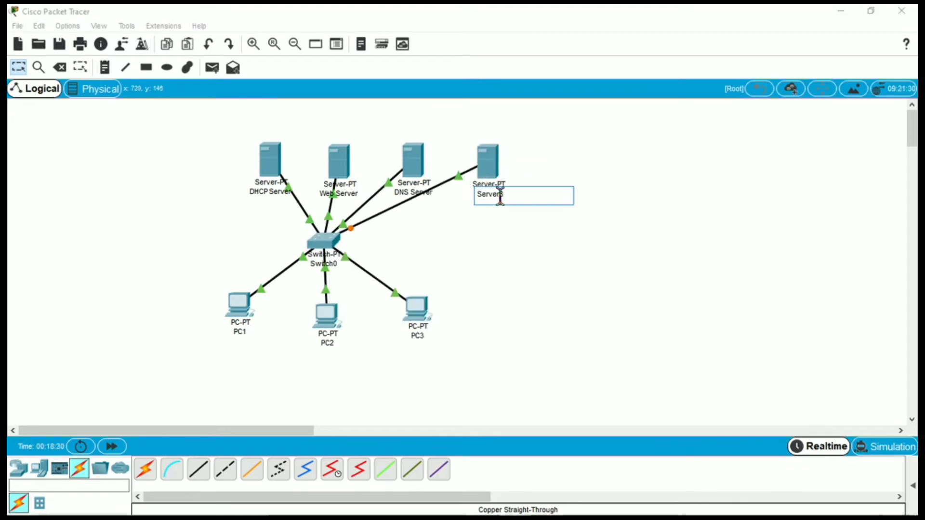
left_click(509, 195)
key("BackSpace")
key("Caps_Lock")
key("Home")
type("MAU")
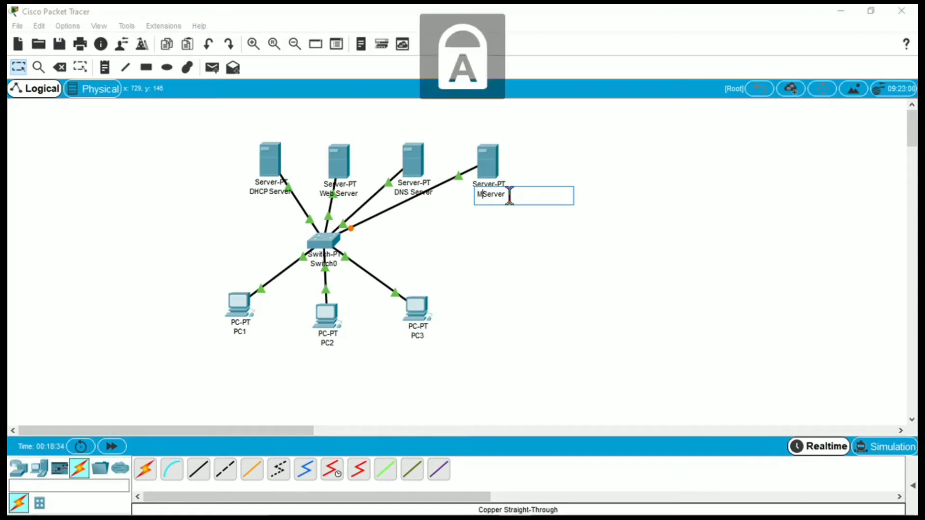
key("BackSpace")
key("BackSpace")
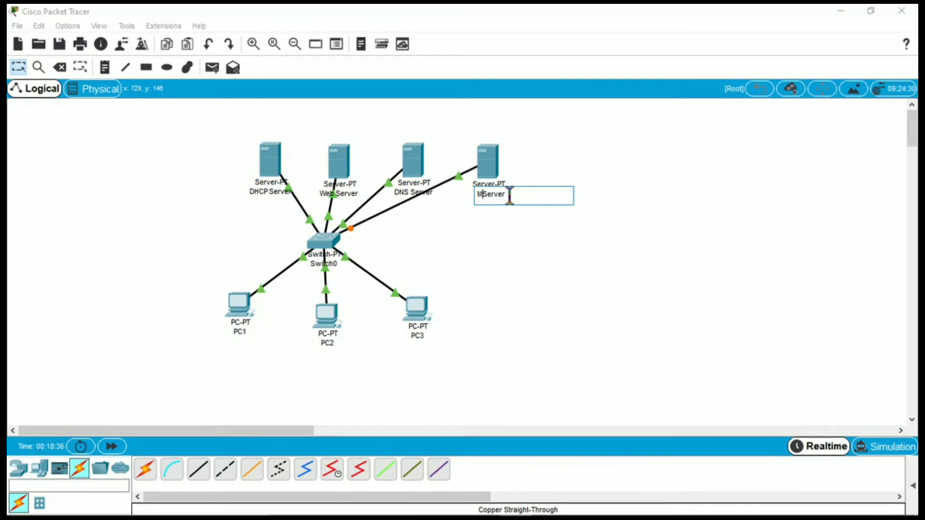
key("Caps_Lock")
type("ail")
left_click(534, 242)
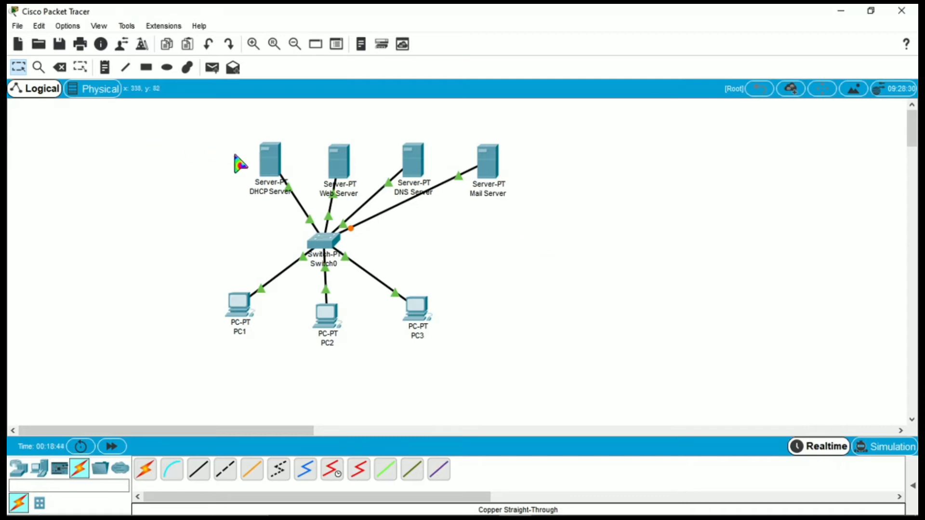
Line up the DHCP, Web, DNS and Mail server icons in one evenly spaced row above Switch0.
left_click_drag(268, 159, 227, 155)
left_click_drag(343, 163, 306, 148)
left_click_drag(415, 161, 361, 148)
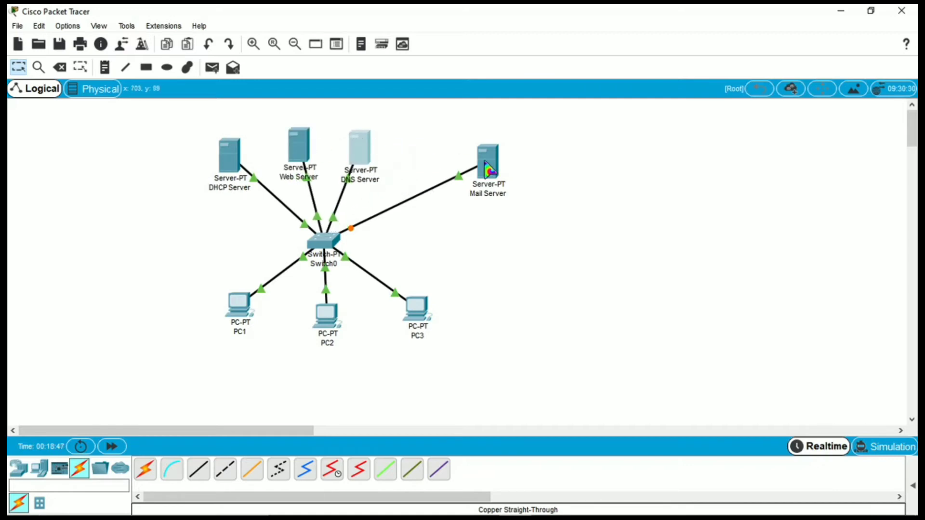
left_click_drag(496, 171, 439, 156)
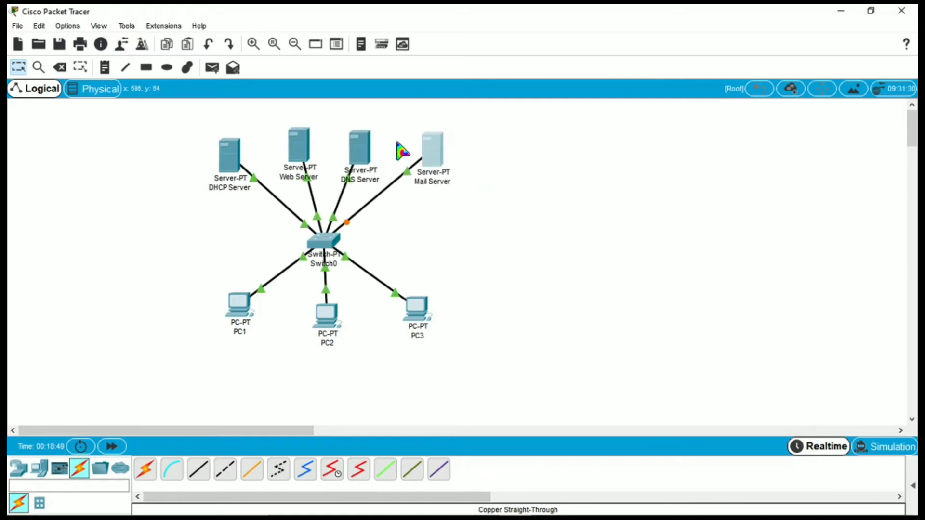
left_click_drag(365, 154, 372, 153)
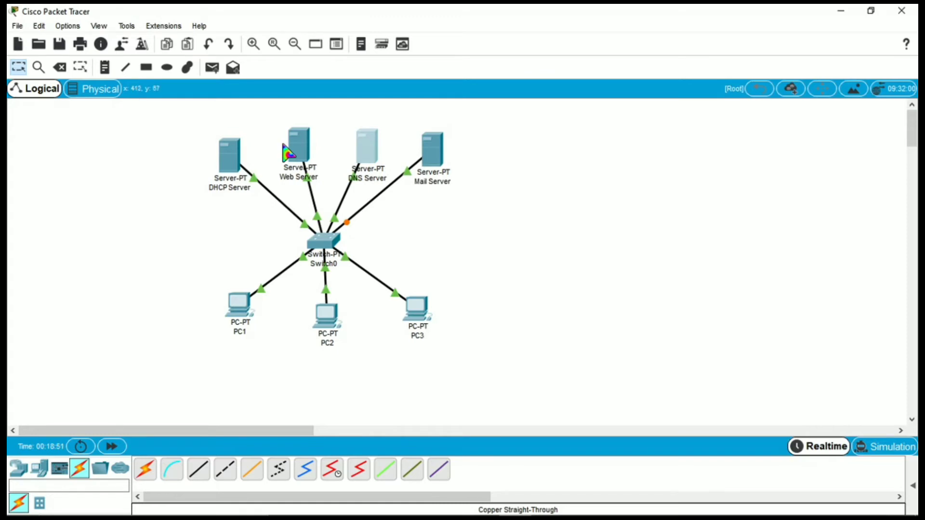
left_click_drag(288, 152, 292, 151)
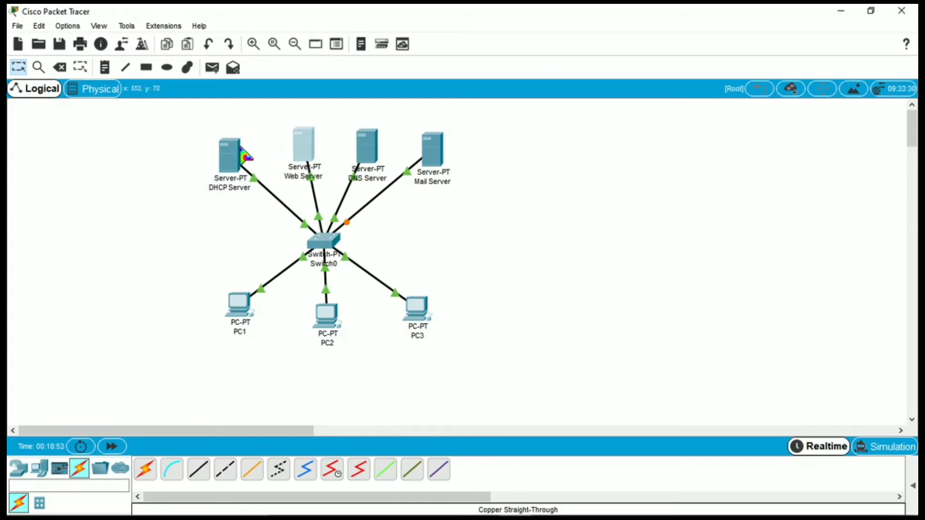
left_click_drag(233, 155, 234, 148)
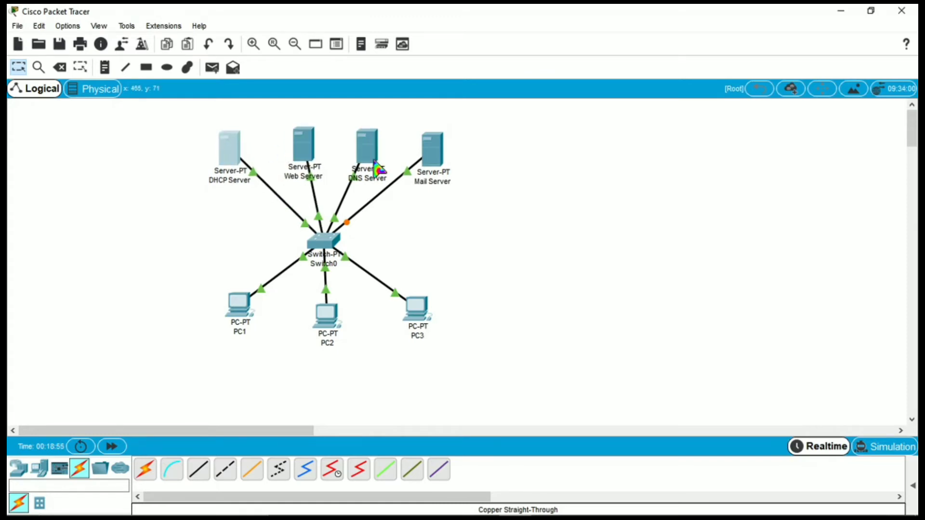
left_click(598, 249)
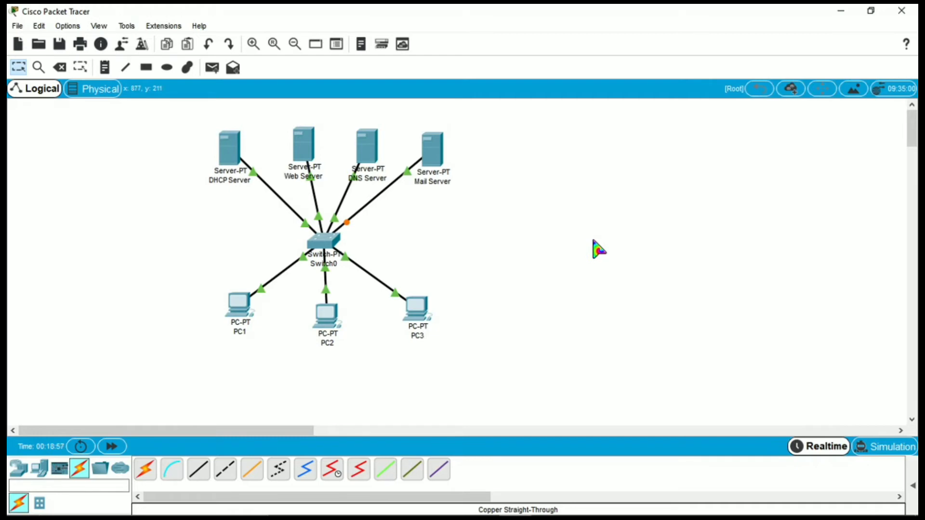
In the Mail Server's IP Configuration, enter 192.168.1.250 and accept the auto-filled 255.255.255.0 mask.
left_click(433, 153)
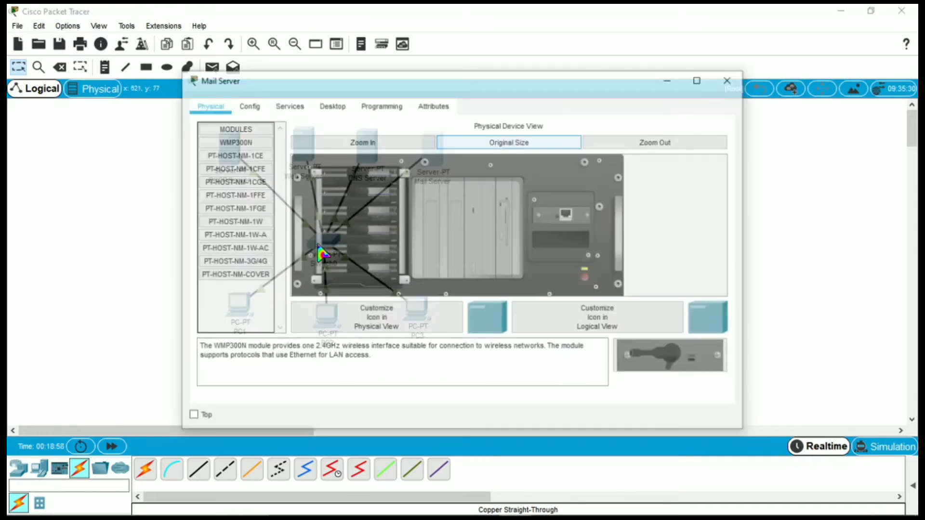
left_click(334, 106)
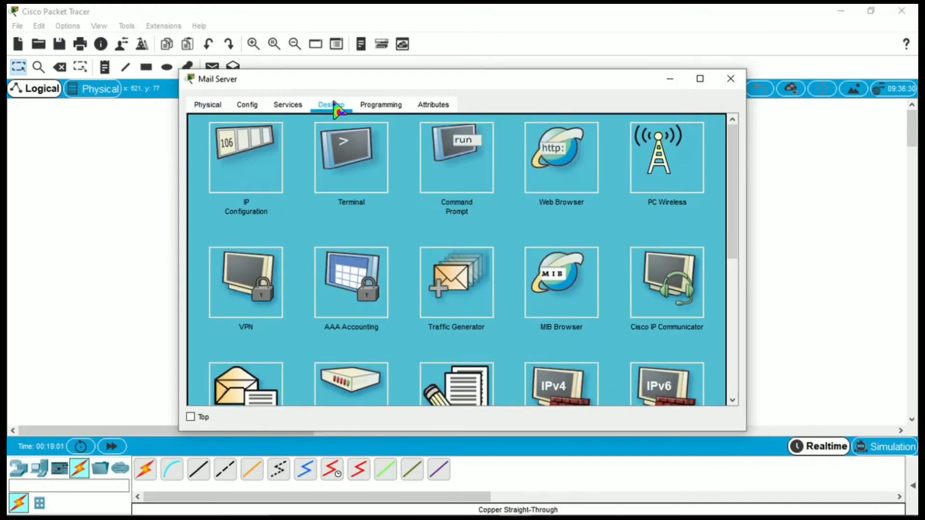
left_click(263, 171)
left_click(403, 140)
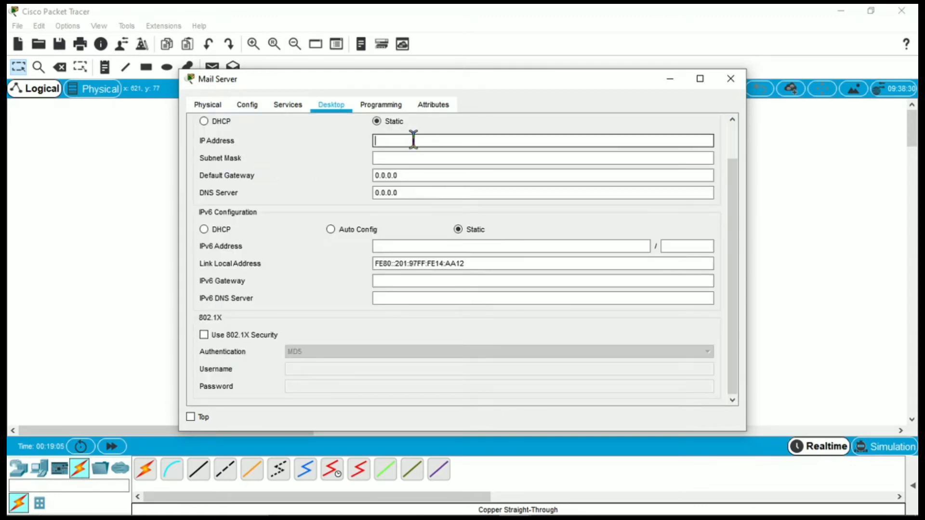
type("192.")
type("168.1.250")
left_click(471, 155)
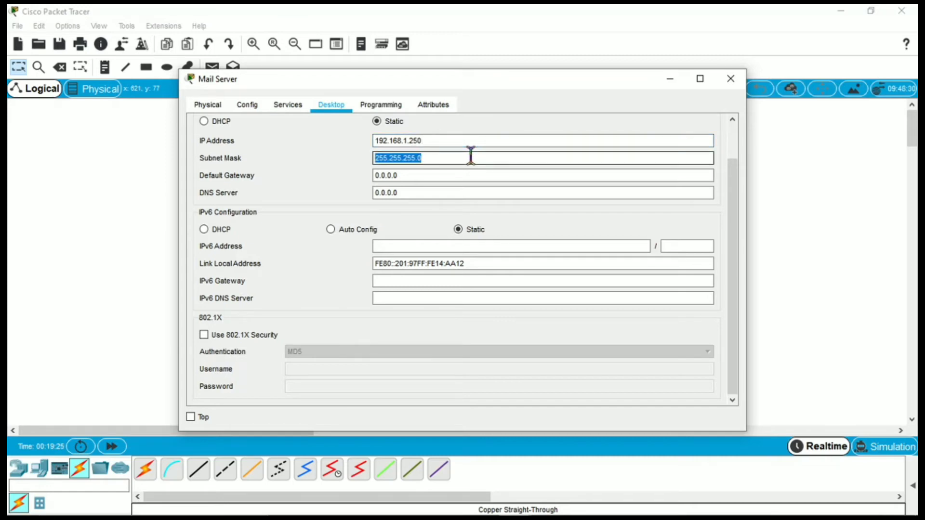
left_click(471, 155)
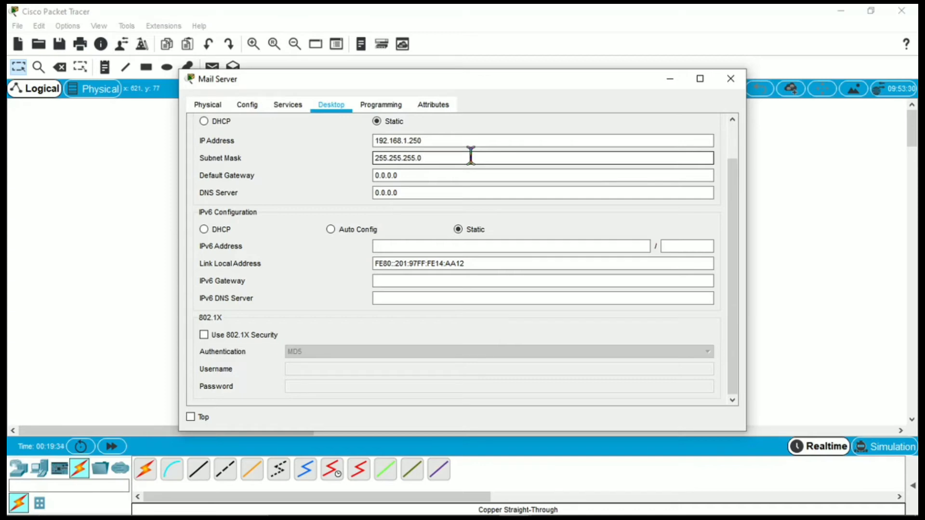
left_click(284, 107)
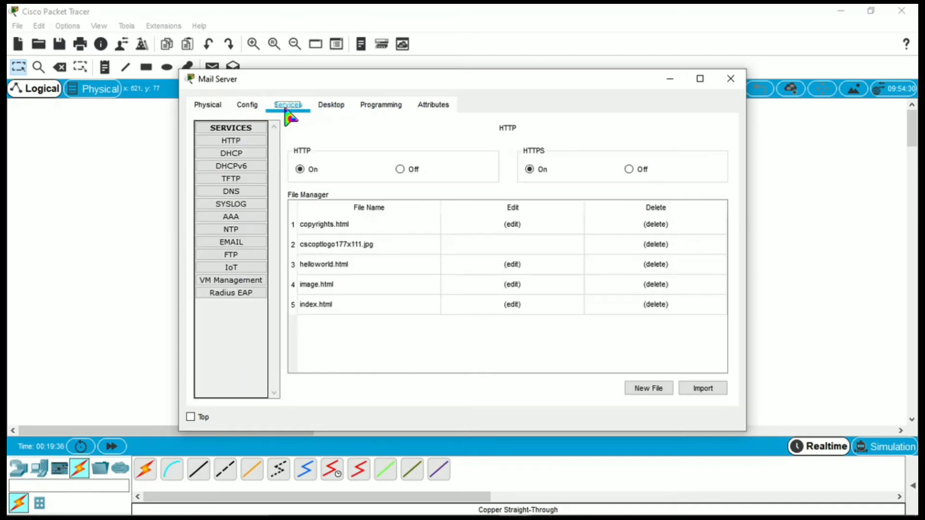
Show the Mail Server's EMAIL service page, with SMTP and POP3 both on.
left_click(244, 247)
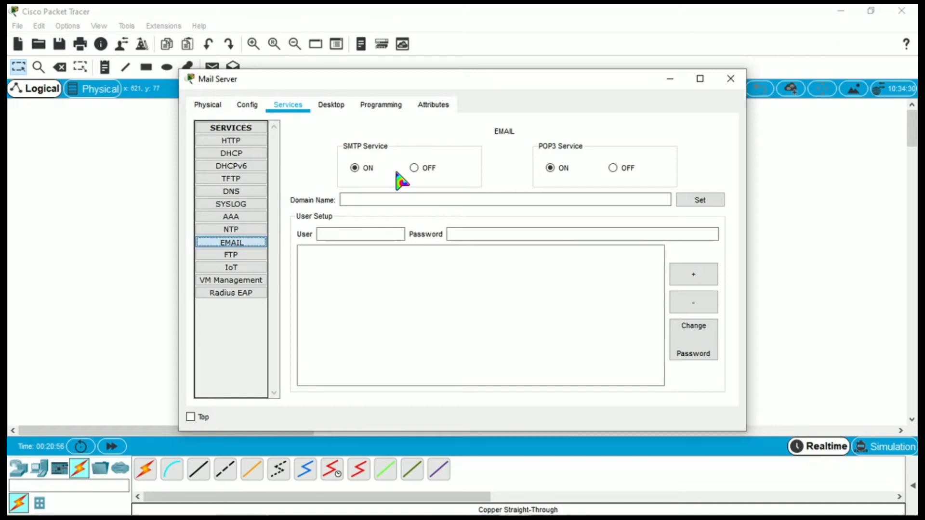
Keep SMTP and POP3 on and set the mail domain name to tapiboong.com.
left_click(377, 168)
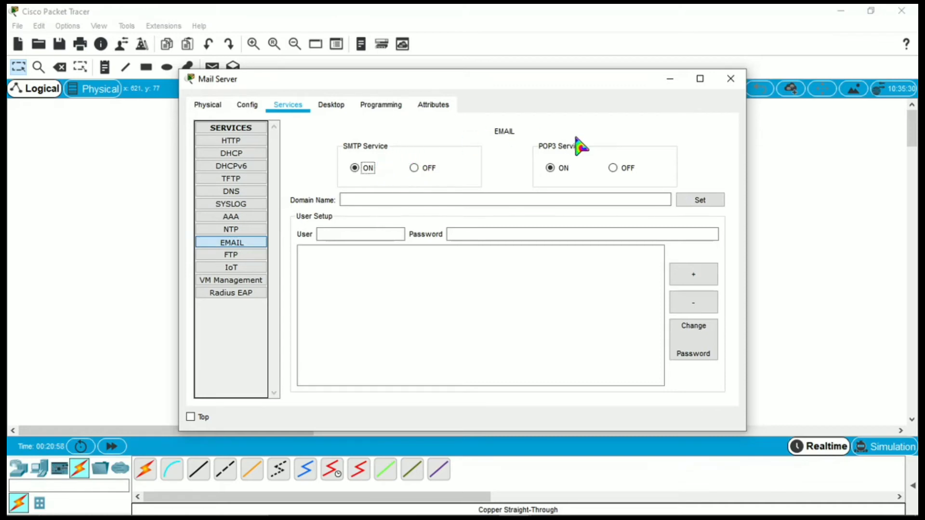
left_click(591, 160)
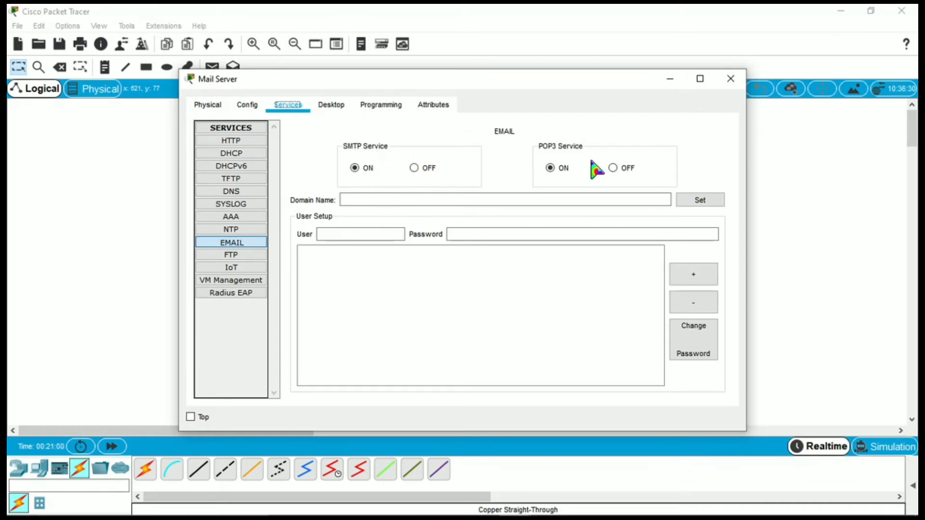
left_click(460, 200)
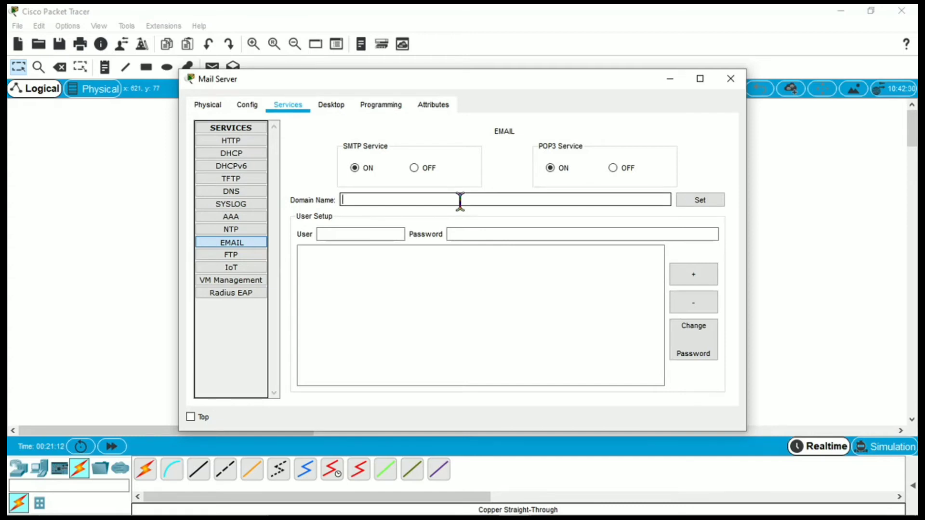
type("tapiboong.com")
left_click(703, 203)
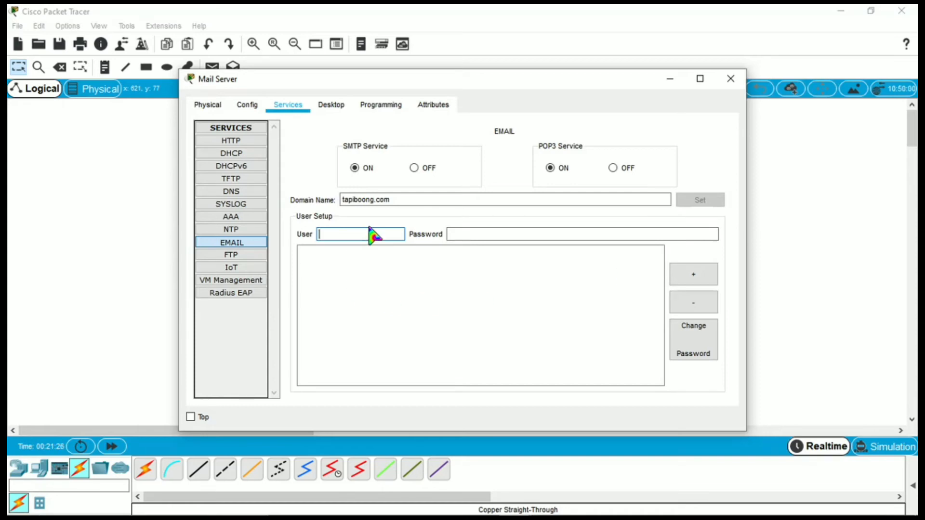
Add the user1 mail account with its password.
type("user1")
key("Tab")
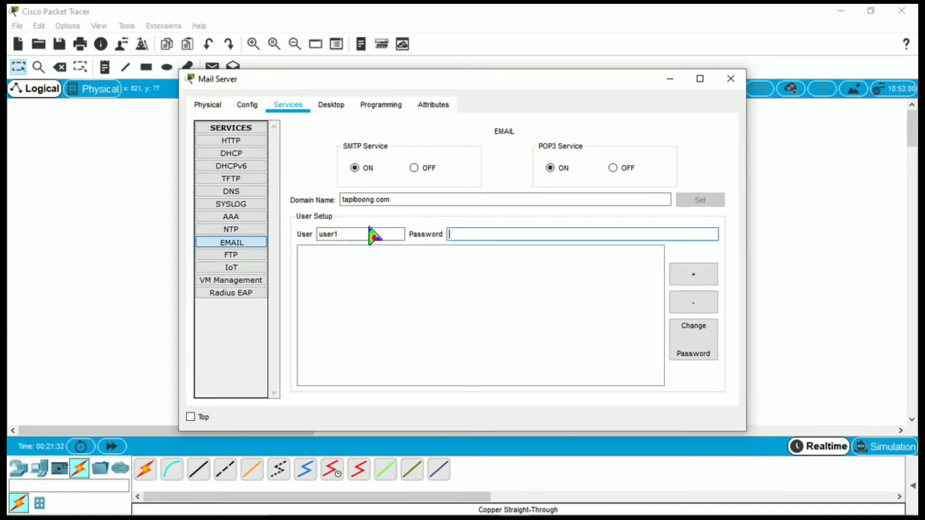
type("1234")
left_click(697, 280)
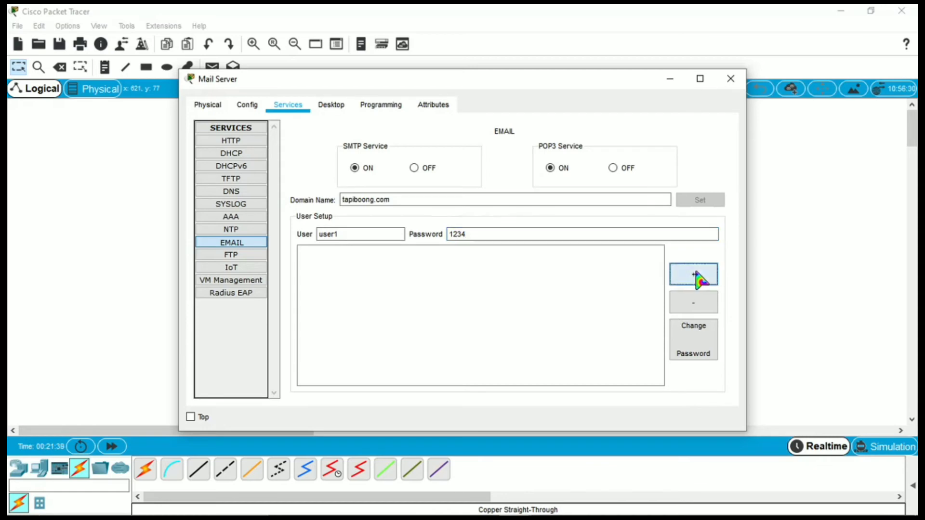
Add the user2 and user3 mail accounts with their passwords.
left_click(384, 234)
type("user2")
key("Tab")
type("1234")
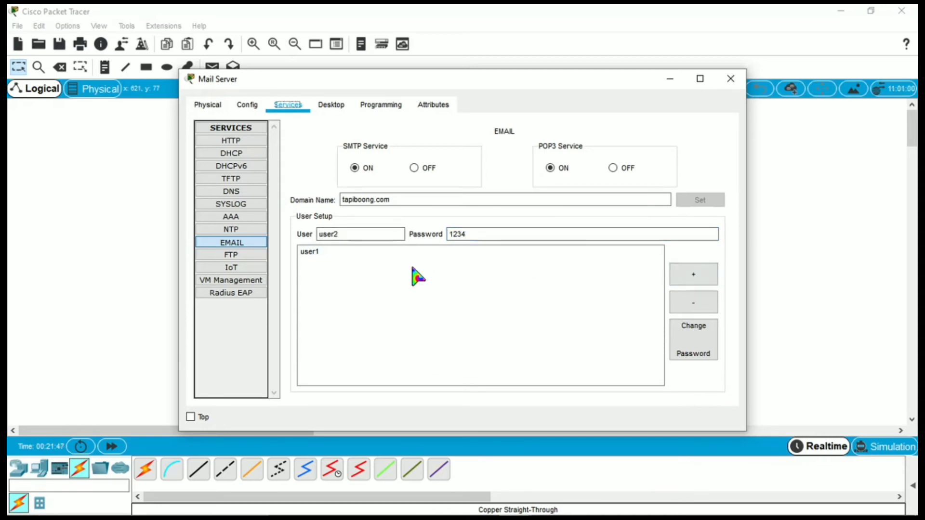
left_click(693, 275)
type("r3")
key("Tab")
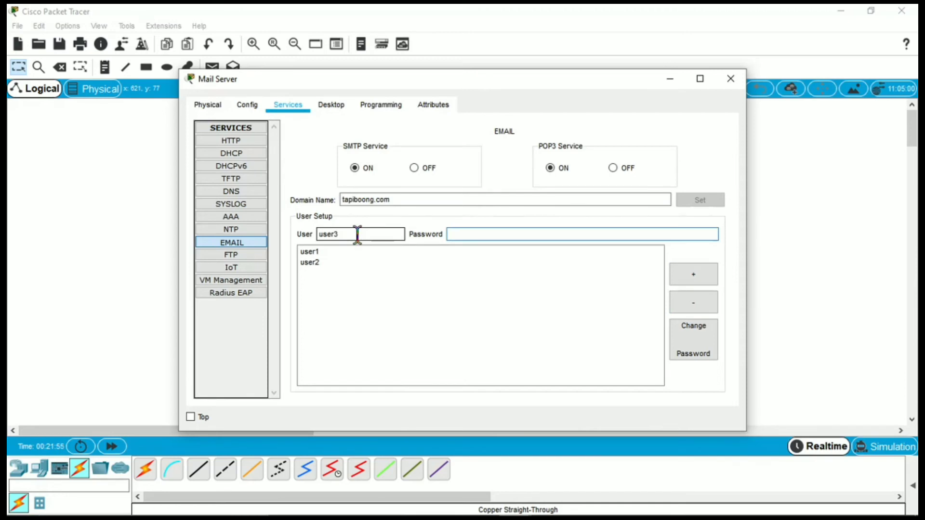
type("1234")
left_click(697, 278)
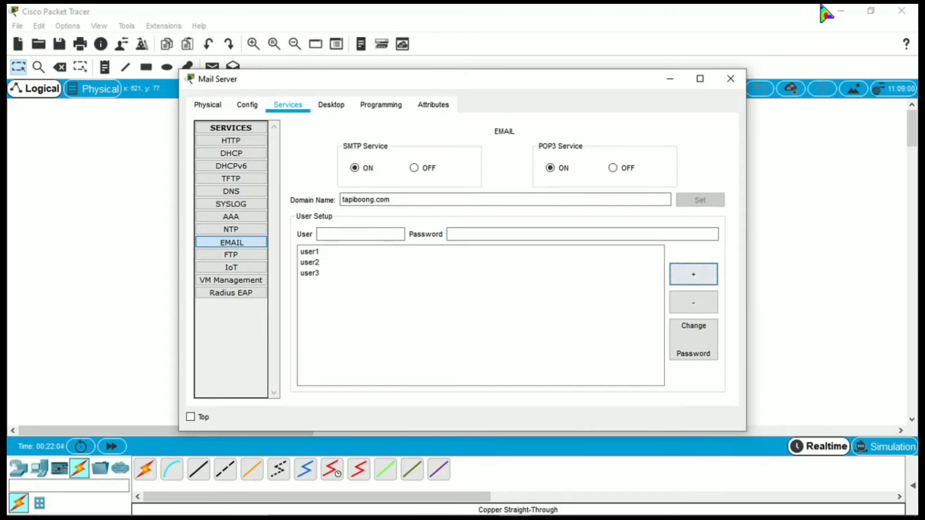
On the DNS Server, add an A record mapping mail.tapiboong.com to 192.168.1.250.
left_click(730, 84)
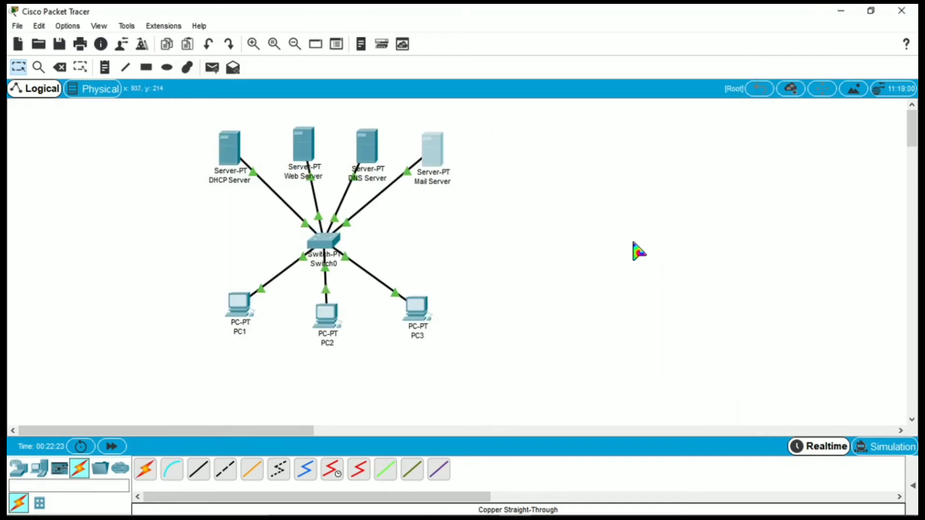
left_click(438, 166)
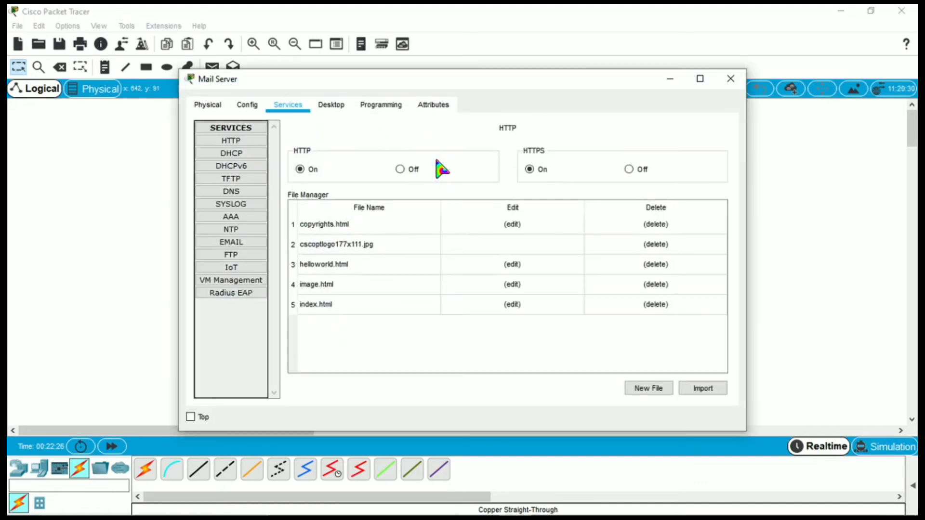
left_click(731, 79)
left_click(372, 153)
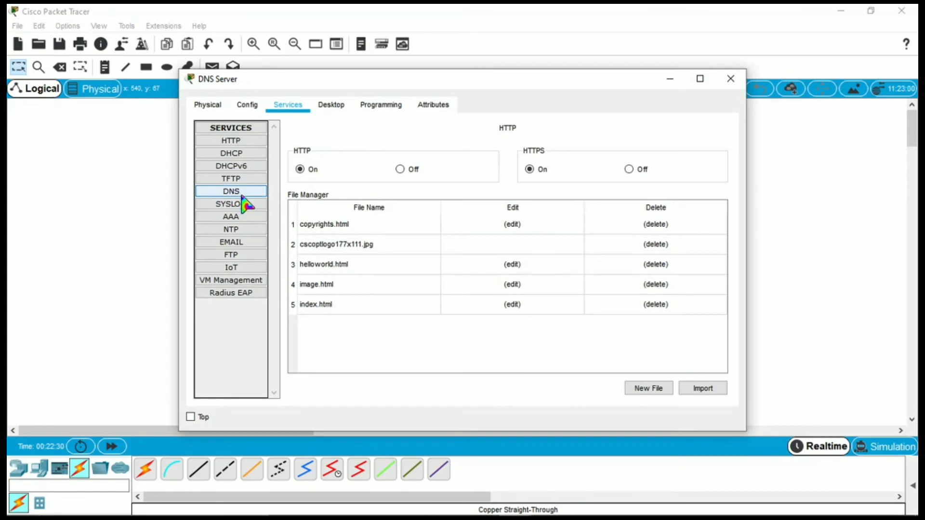
left_click(242, 194)
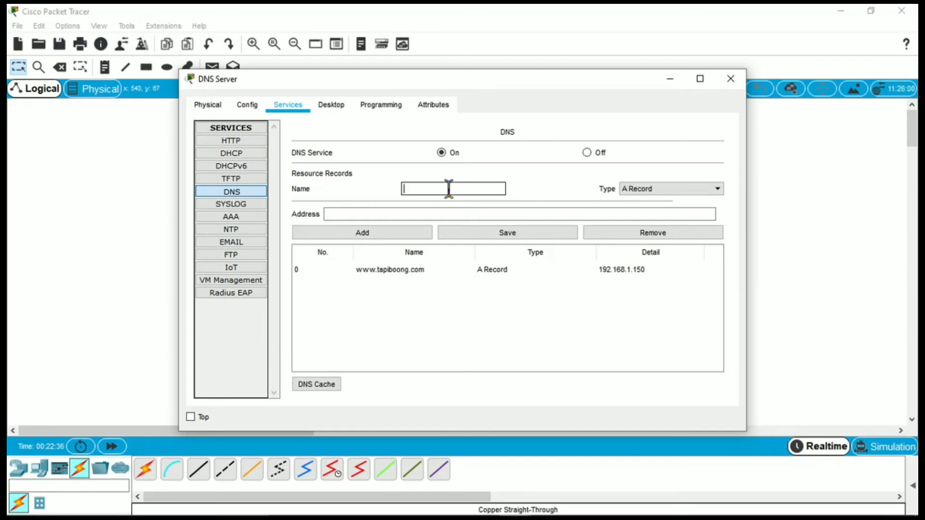
type("mail.tapiboong.com")
left_click(451, 213)
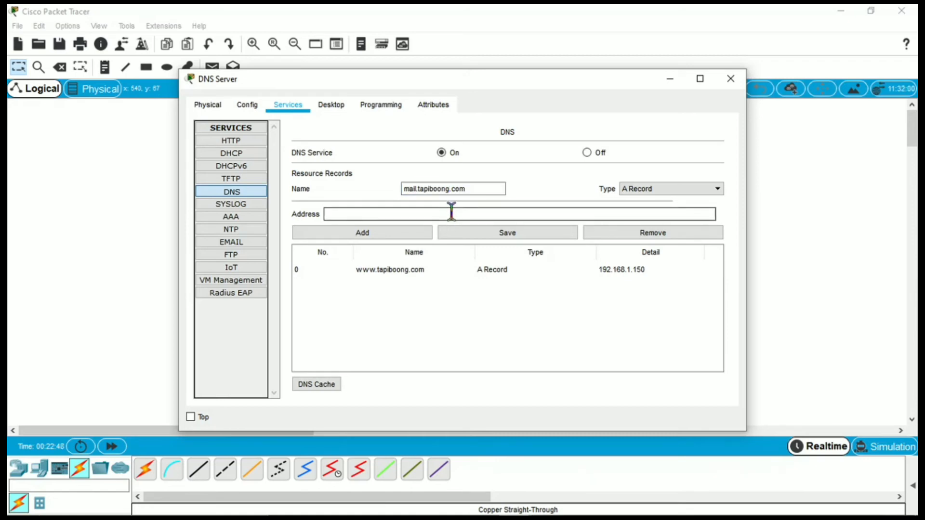
type("192.168.1.250")
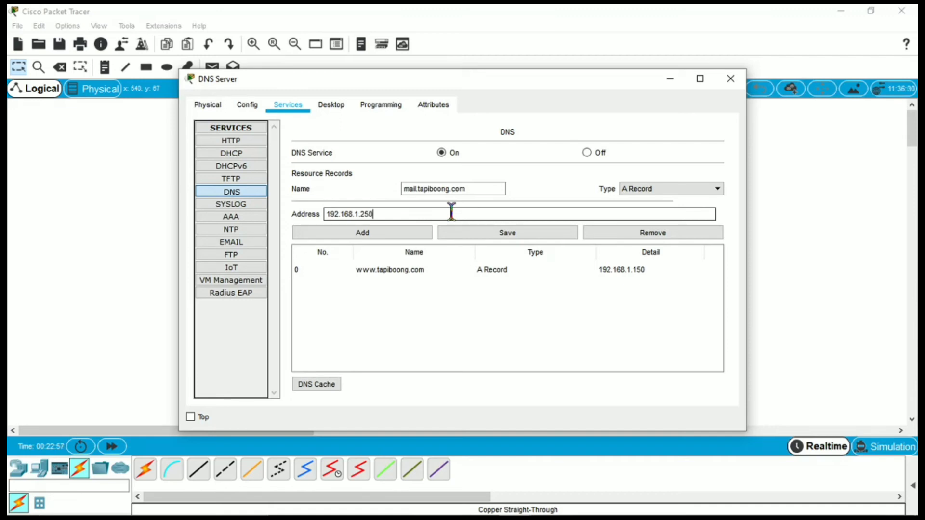
left_click(406, 233)
Dismiss the empty-name error and close the DNS Server window.
left_click(480, 234)
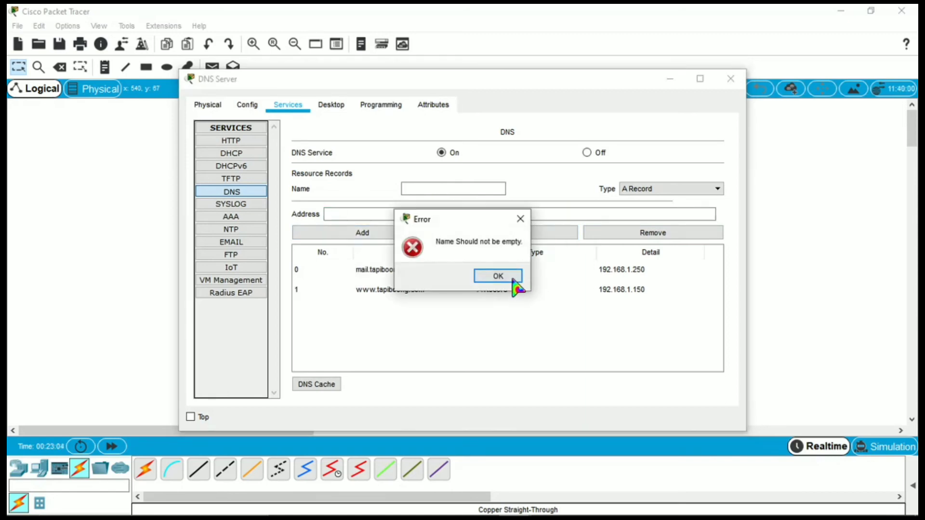
left_click(501, 274)
left_click(730, 78)
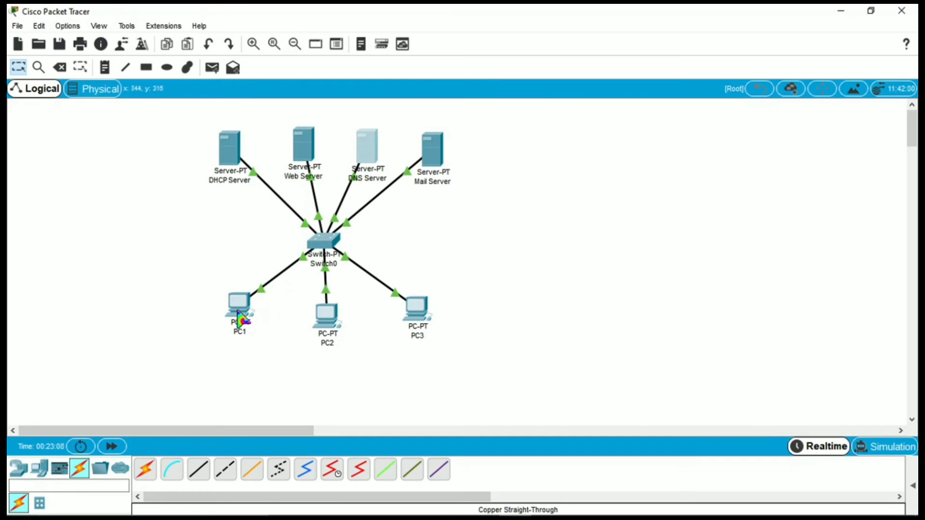
In PC1's Email setup, use mail.tapiboong.com for incoming and outgoing mail, with logon user1 and its password.
mouse_move(242, 318)
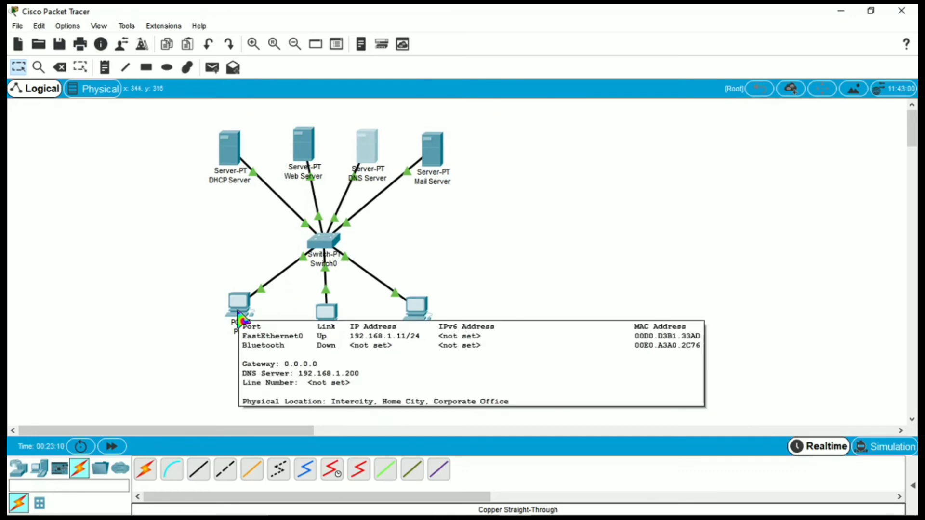
left_click(241, 316)
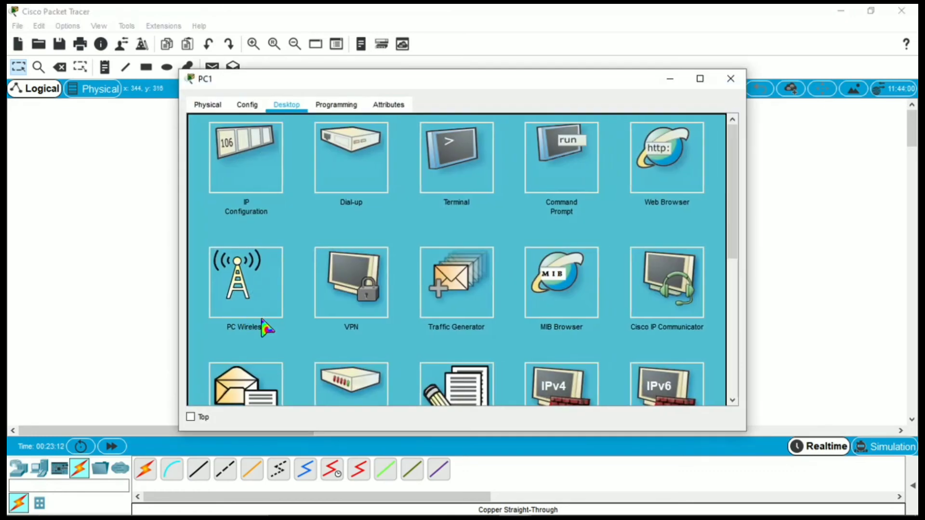
scroll(264, 328, "down", 3)
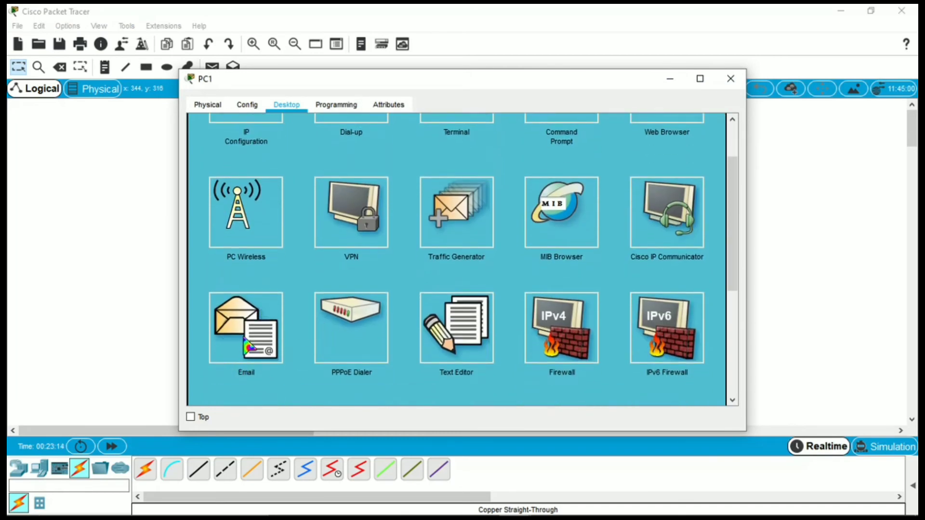
left_click(248, 346)
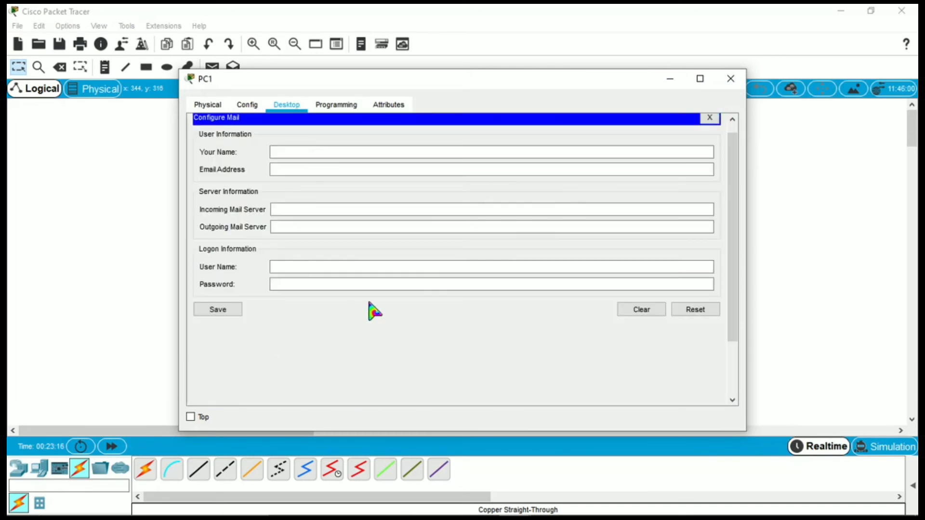
left_click(369, 220)
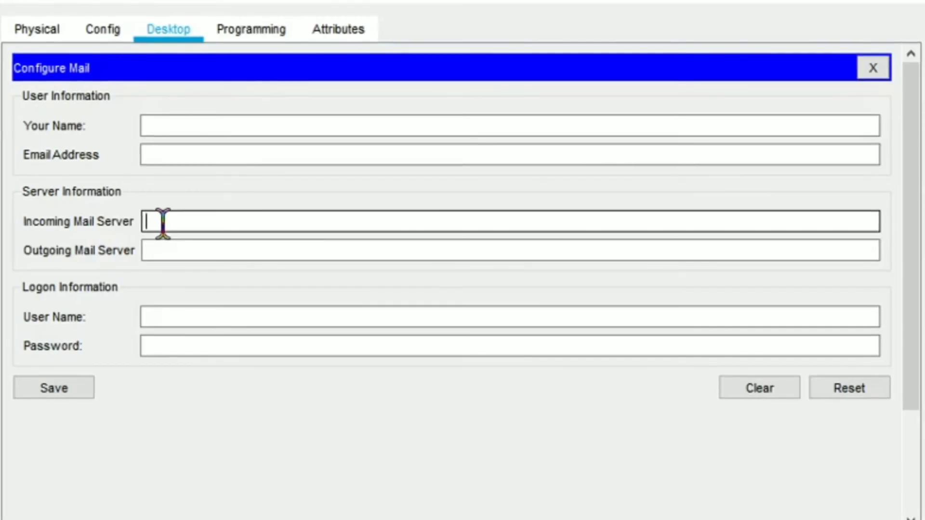
type("mail")
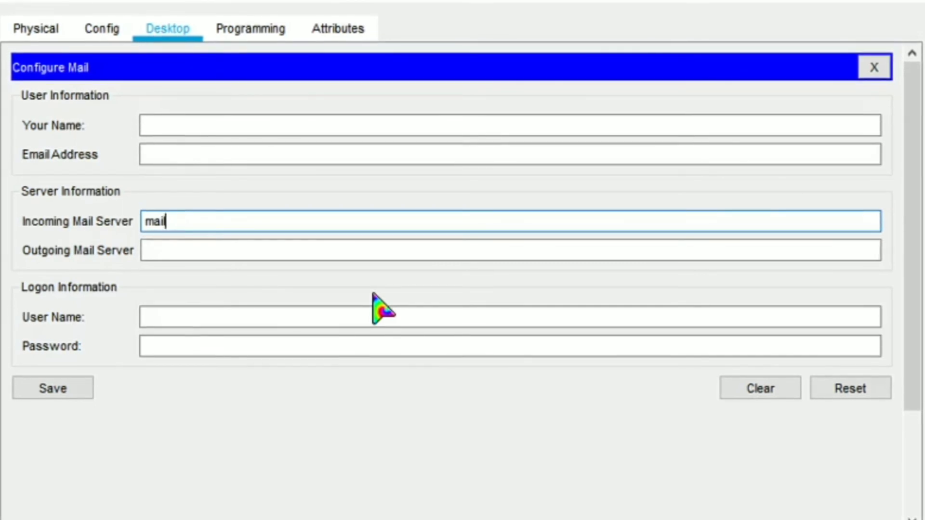
type(".tapiboong.com")
key("Tab")
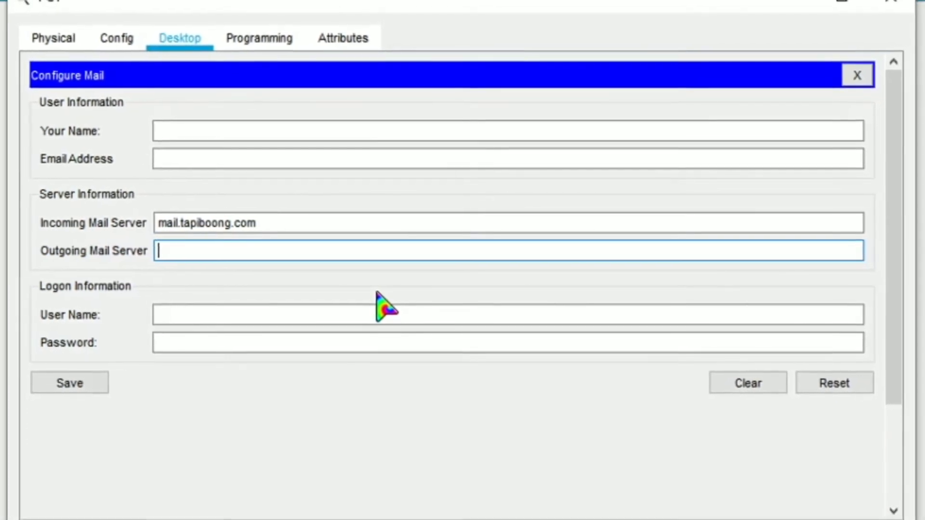
type("mail.")
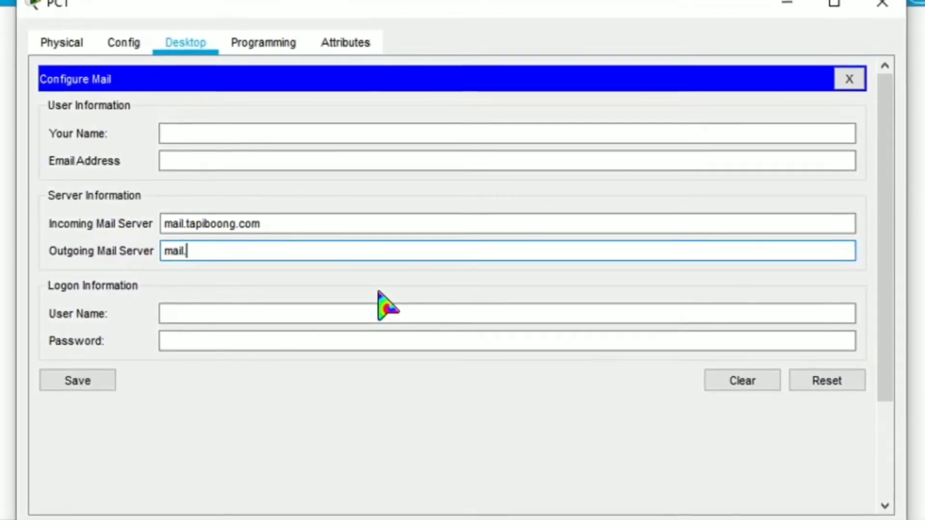
type("tapiboong")
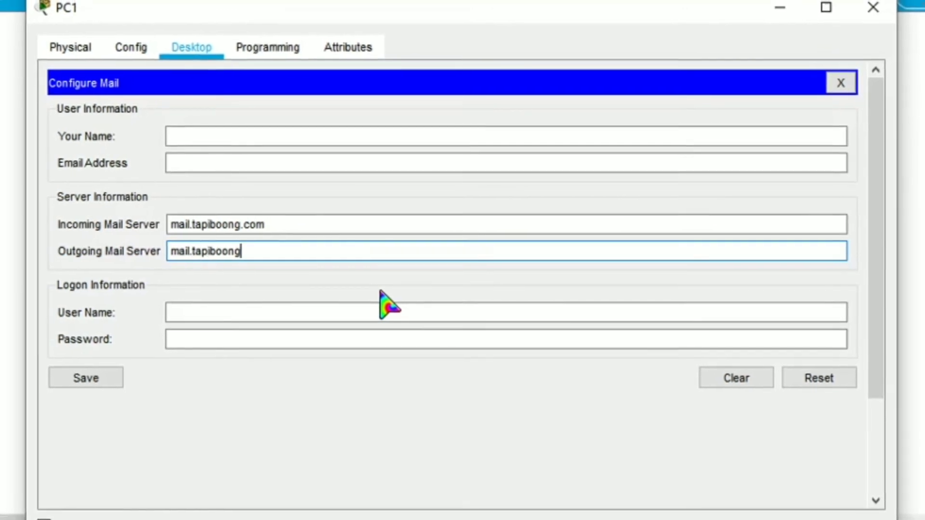
type(".com")
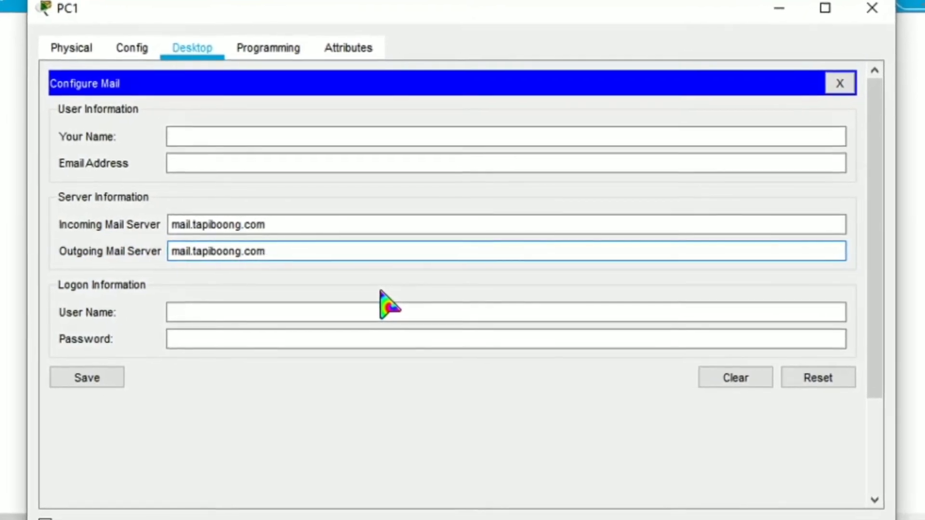
left_click(373, 315)
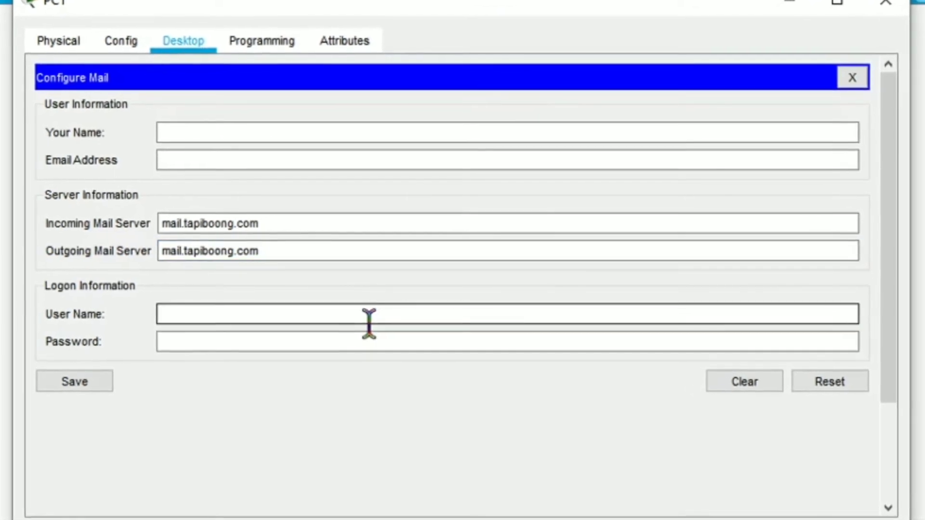
type("user1")
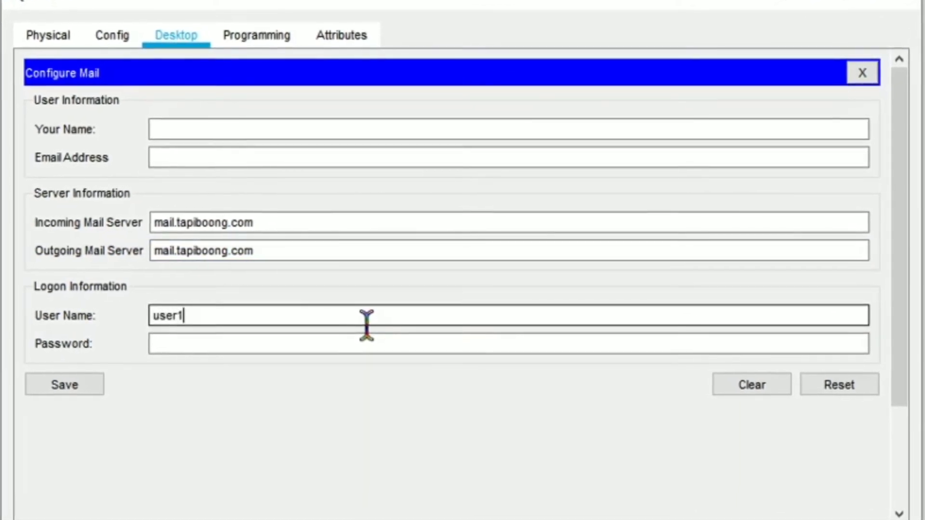
key("Tab")
type("123")
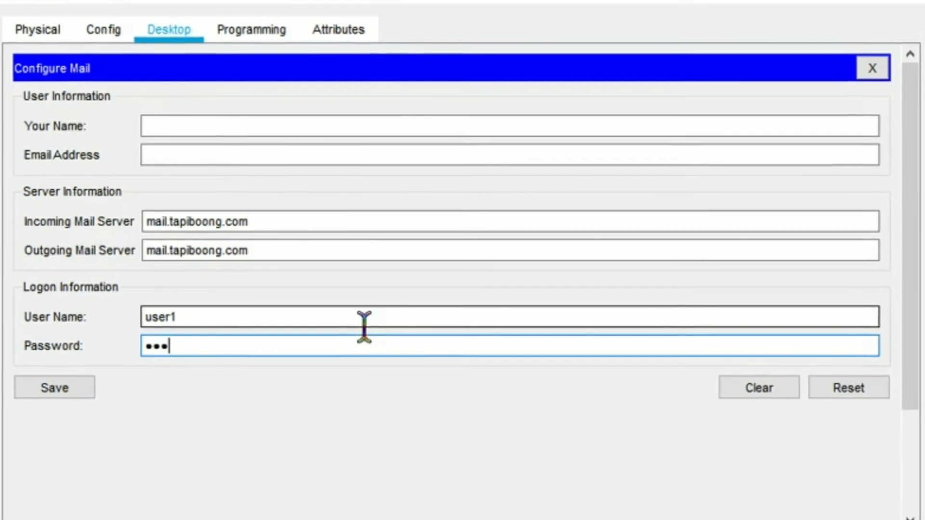
type("4")
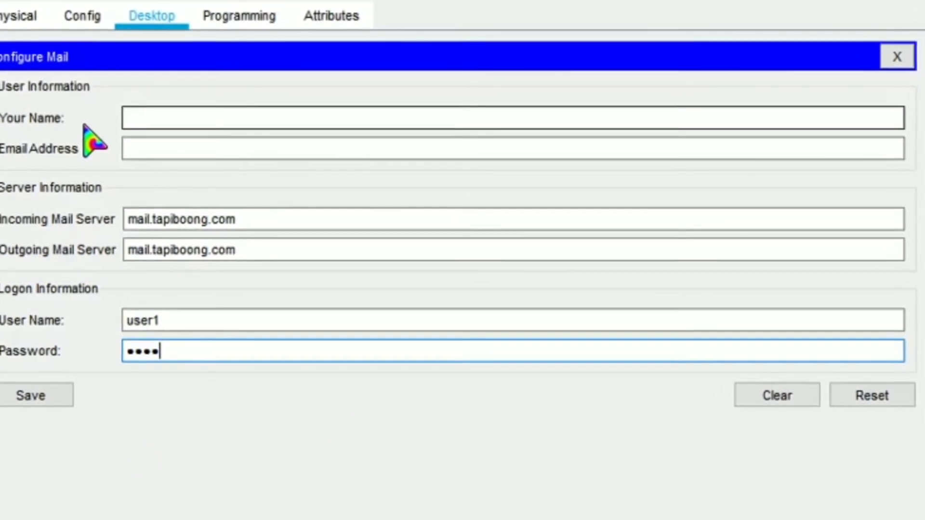
Enter display name user1 and the account's e-mail address, then save PC1's mail settings.
left_click(192, 120)
type("user1")
key("Tab")
type("use")
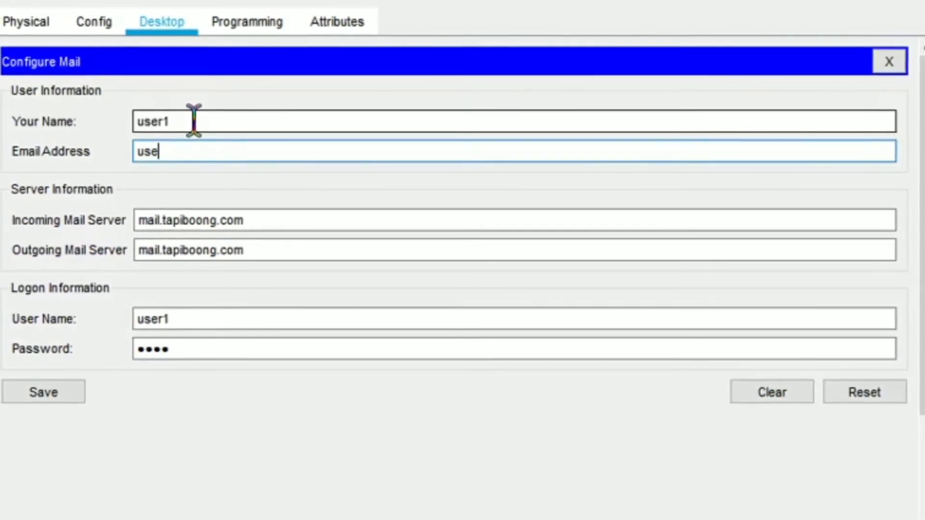
type("r")
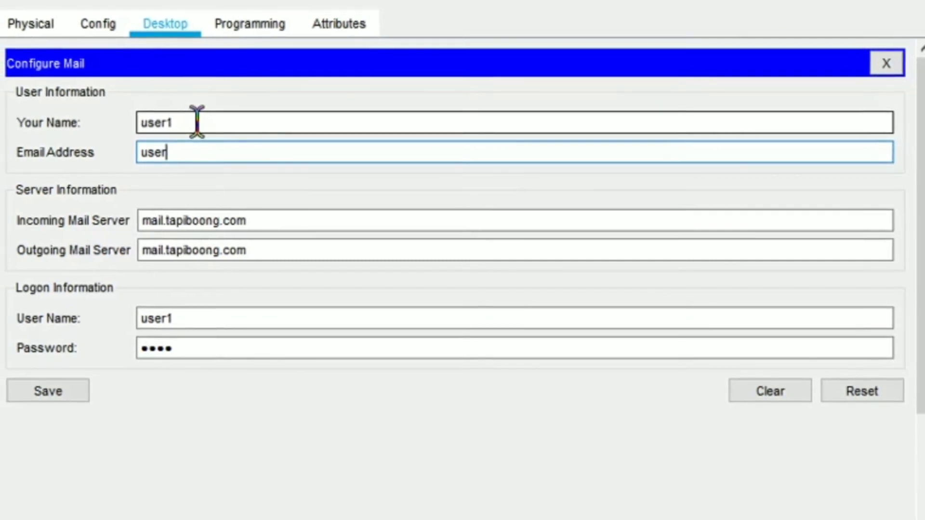
type("1tapi")
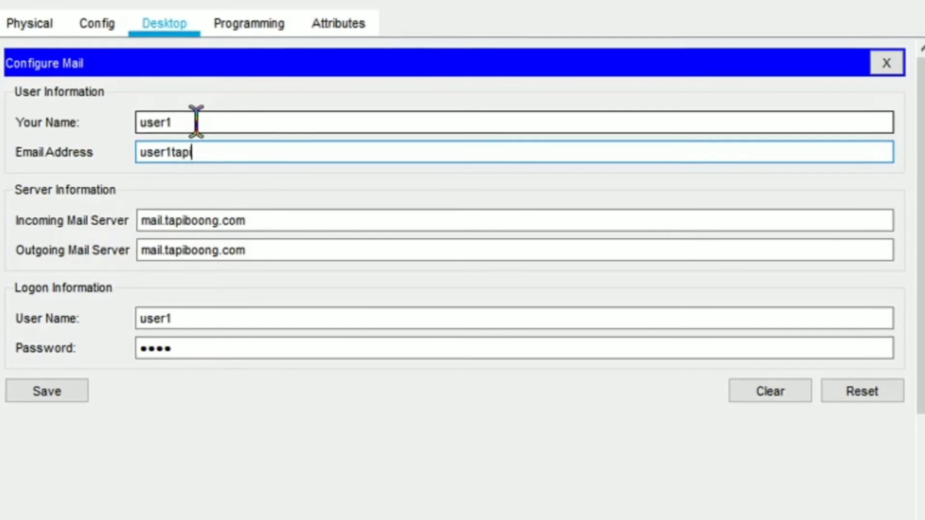
type("boo")
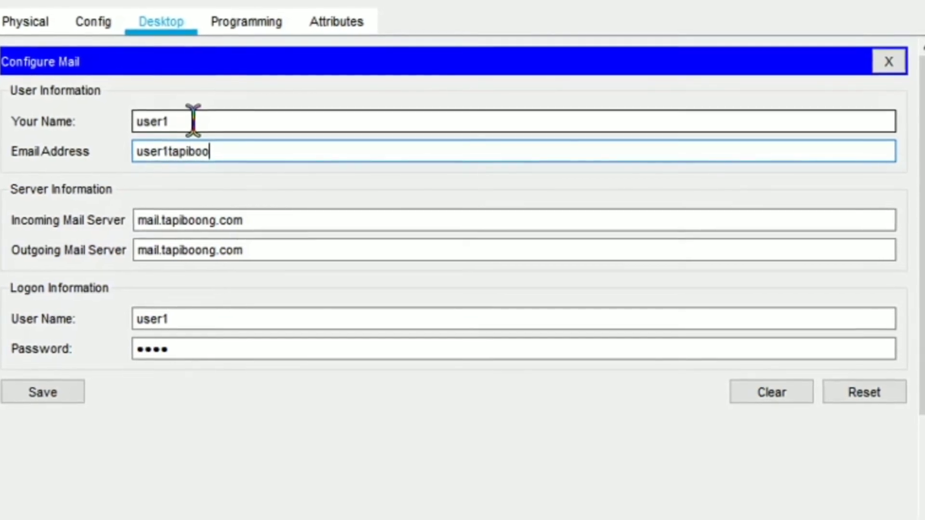
type("ng.com")
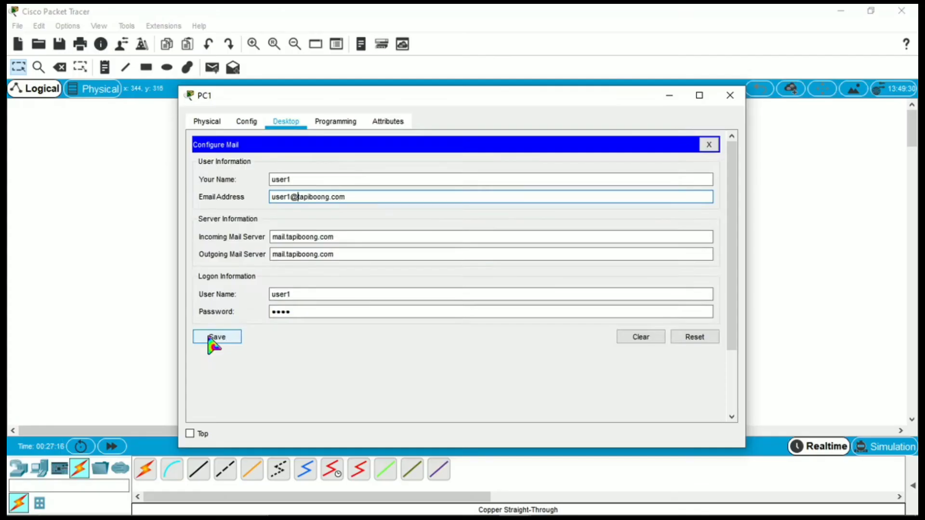
left_click(30, 396)
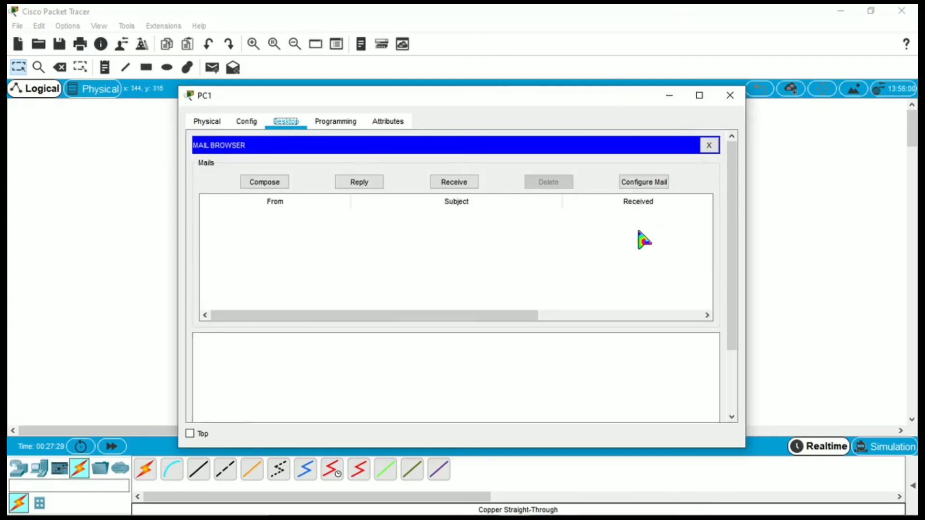
Close PC1, then on PC2 set display name user2 and incoming server mail.tapiboong.com.
left_click(742, 100)
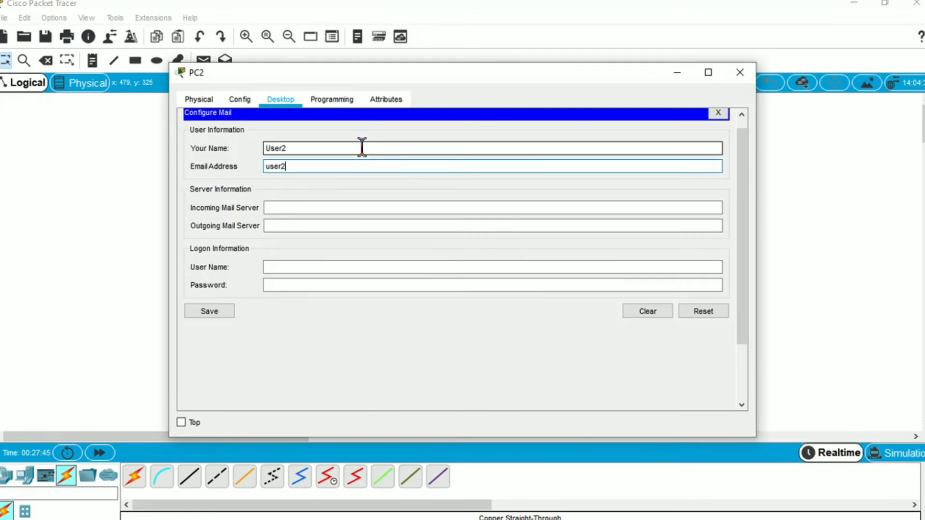
type("oong.com")
left_click(378, 150)
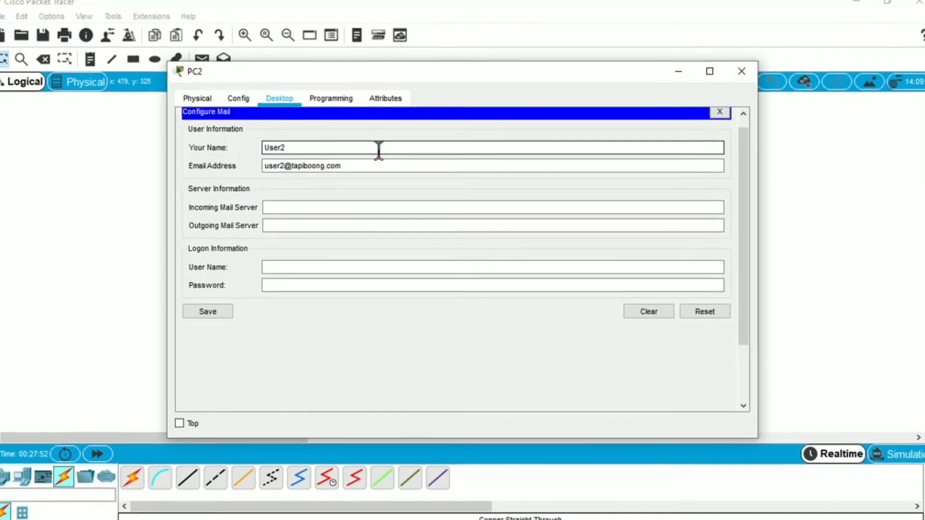
key("BackSpace")
key("BackSpace")
key("BackSpace")
key("BackSpace")
key("BackSpace")
type("user2")
key("Tab")
key("Tab")
type("mail.tapiboong.com")
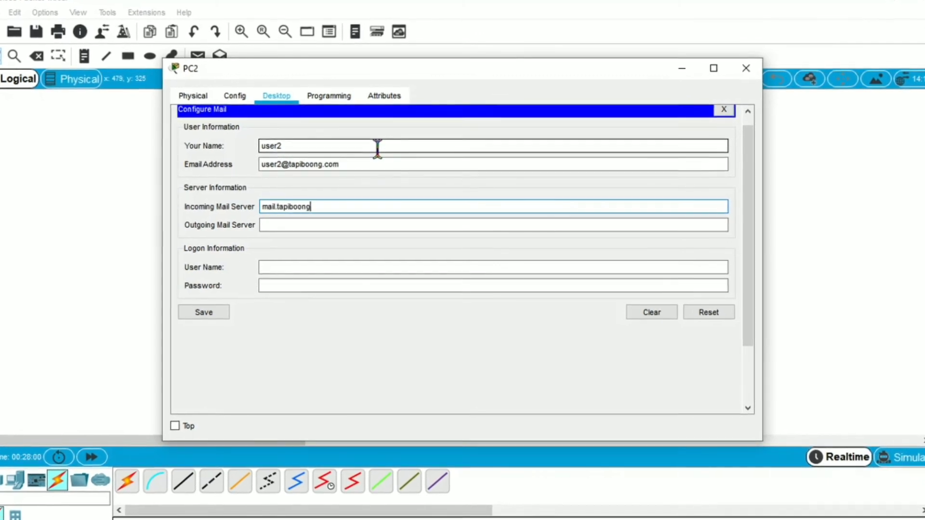
Set PC2's outgoing server to mail.tapiboong.com, logon user3 with password, then save and close.
key("Tab")
type("mail.tapiboong.com")
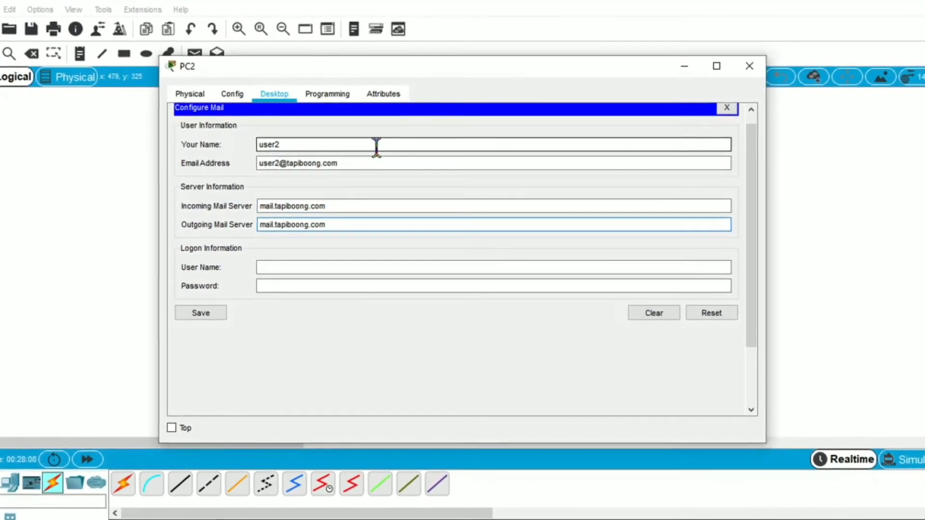
key("Tab")
type("user3")
key("Tab")
type("1234")
left_click(199, 313)
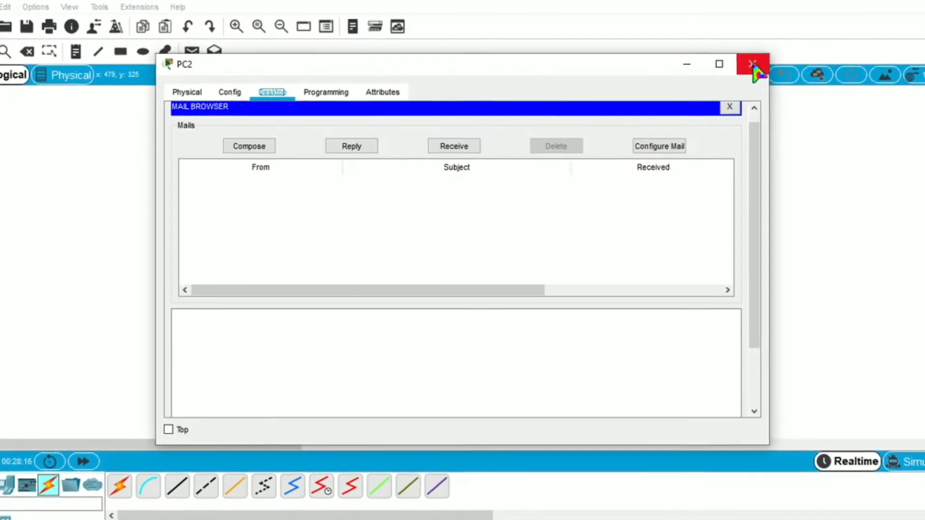
left_click(751, 66)
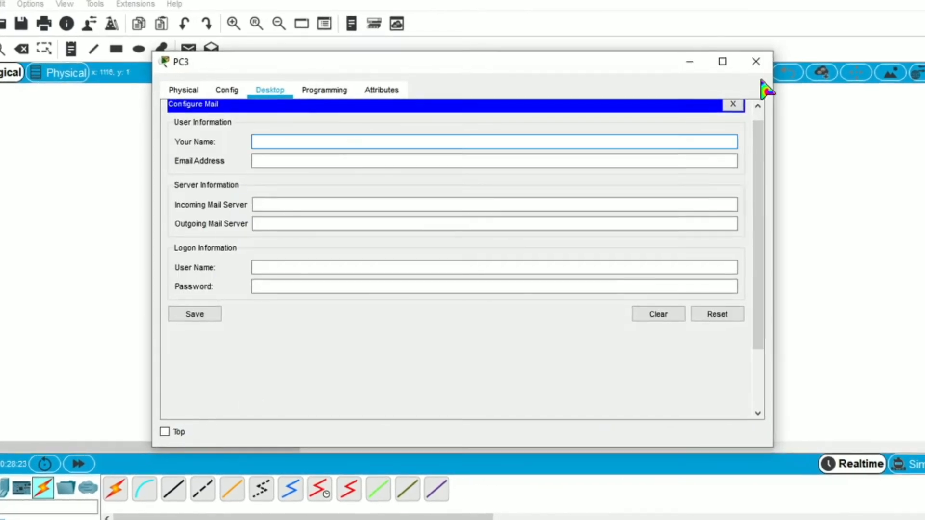
Save PC2's mail settings, then enter PC3's display name user3 and its e-mail address.
left_click(754, 62)
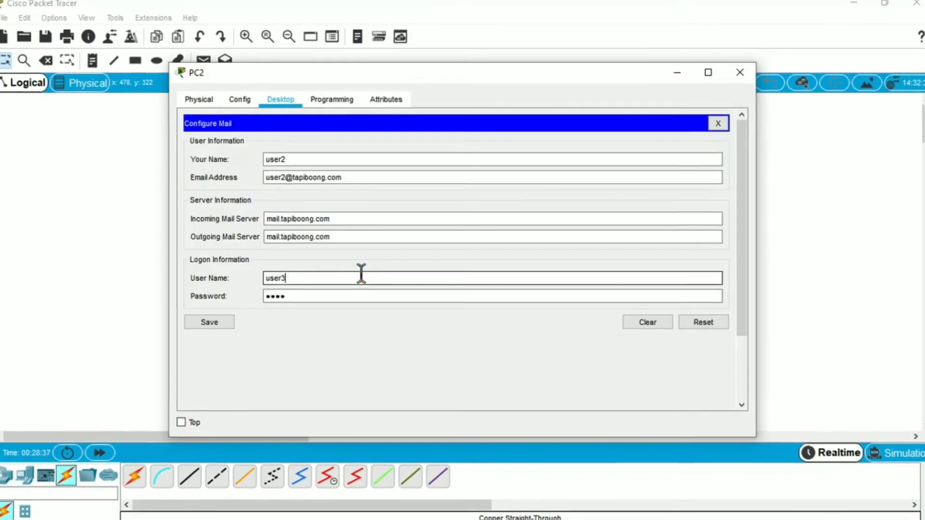
left_click(213, 325)
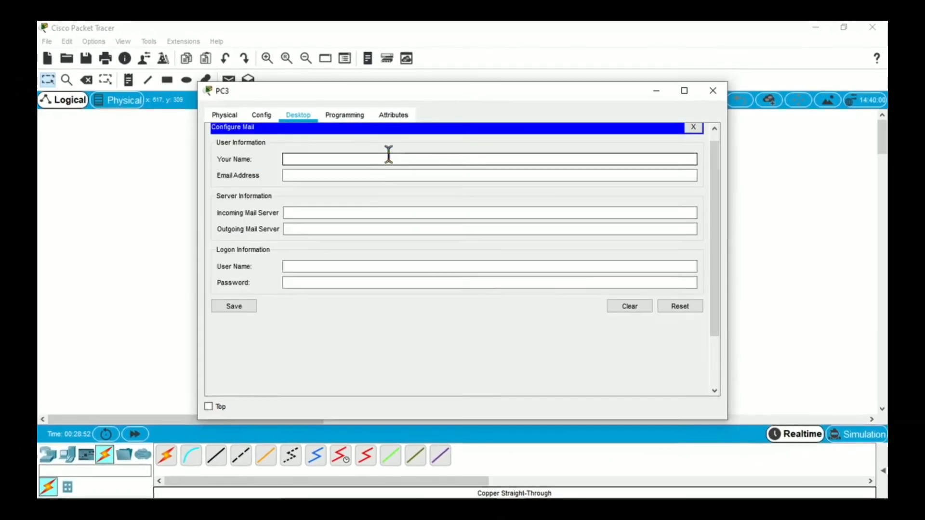
left_click(385, 154)
type("user3")
key("Tab")
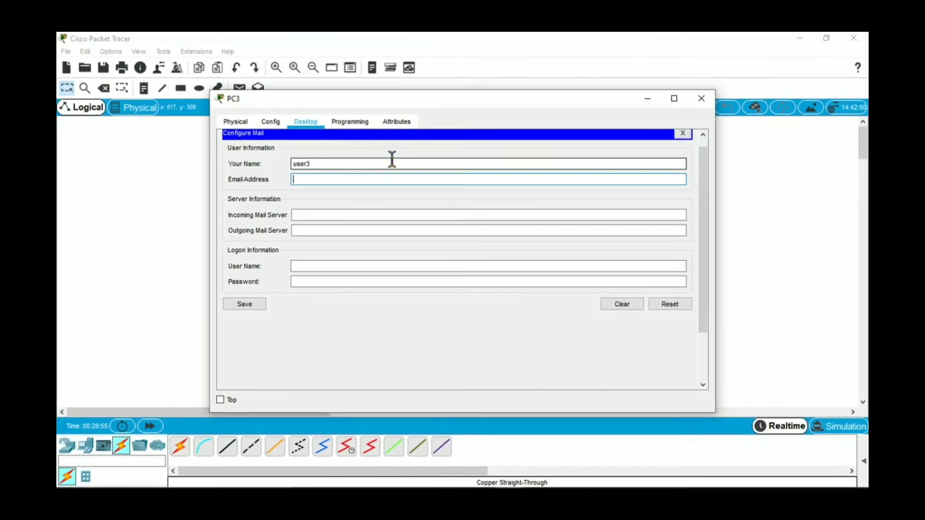
type("user@tapiboong.com")
Set PC3's incoming and outgoing servers to mail.tapiboong.com, logon user3 with password, and save.
key("Tab")
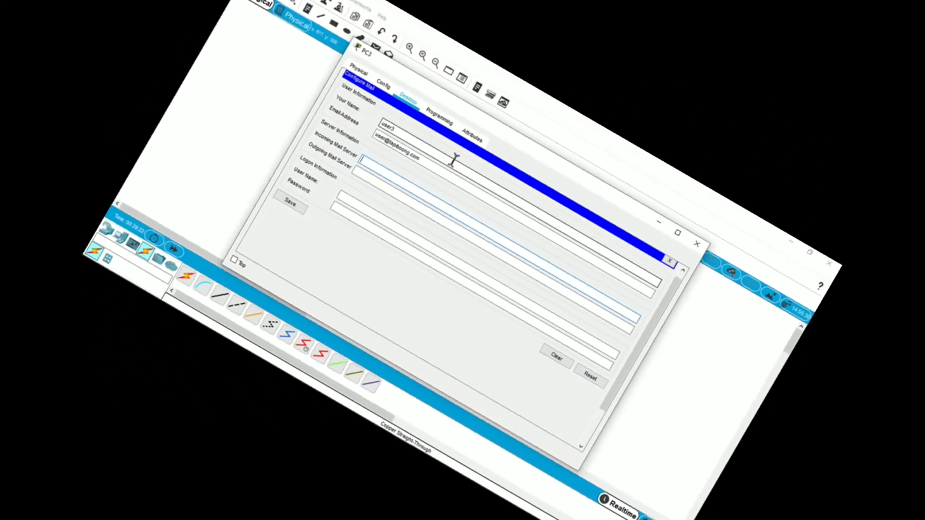
type("mail")
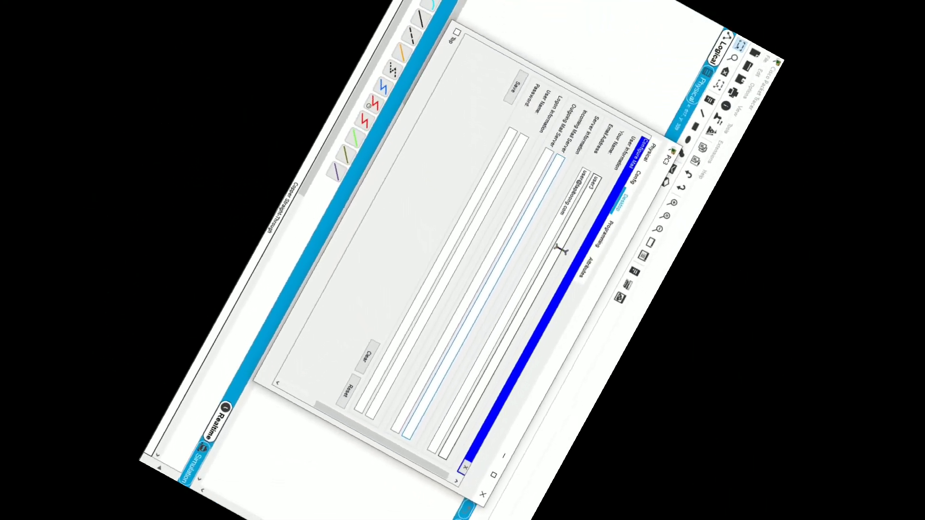
type(".tapiboon")
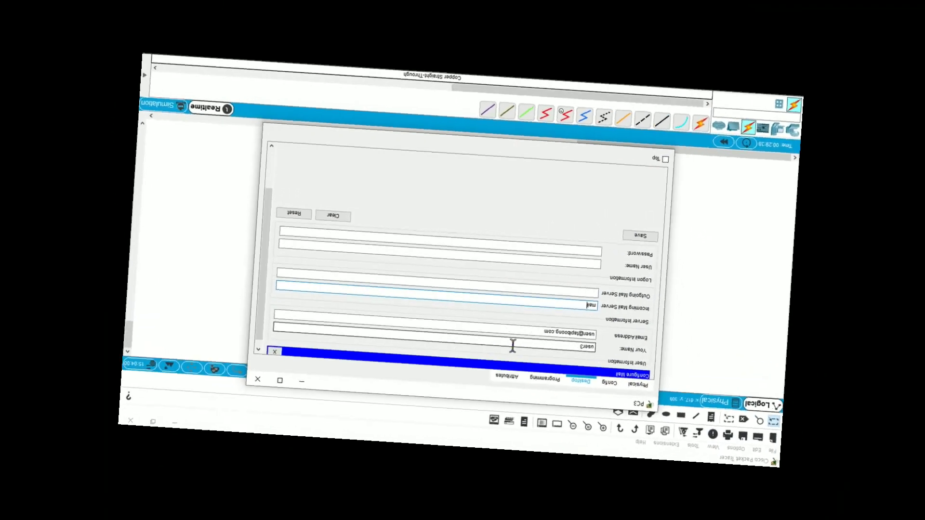
type("g.com")
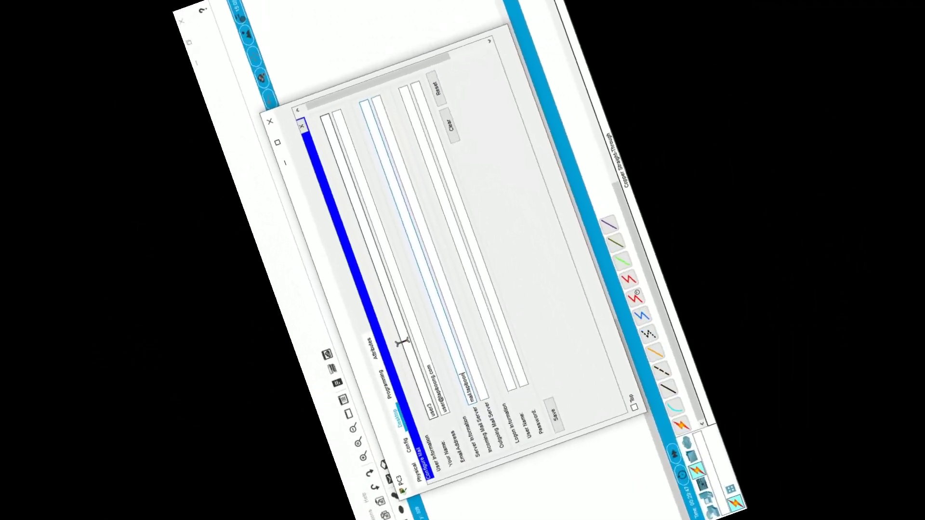
key("Tab")
type("mail.tapiboong.com")
key("Tab")
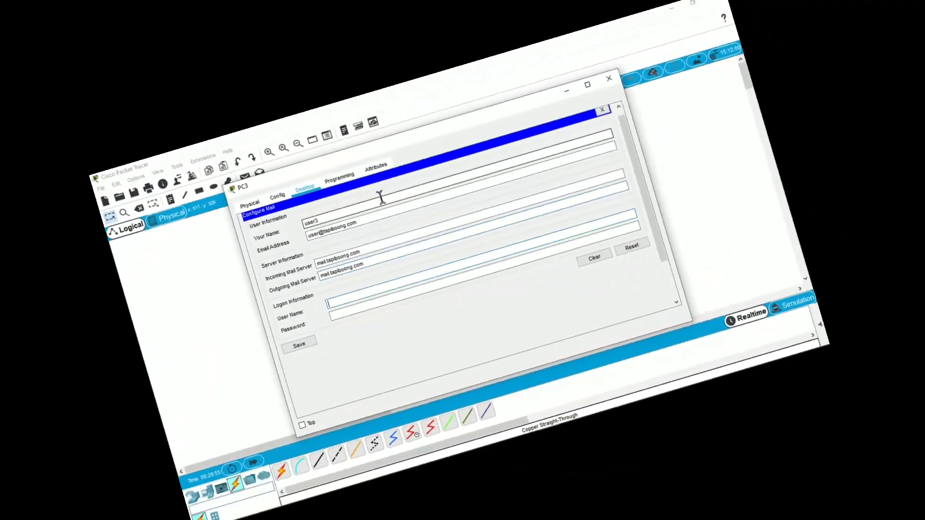
type("user3")
key("Tab")
type("••••")
left_click(357, 408)
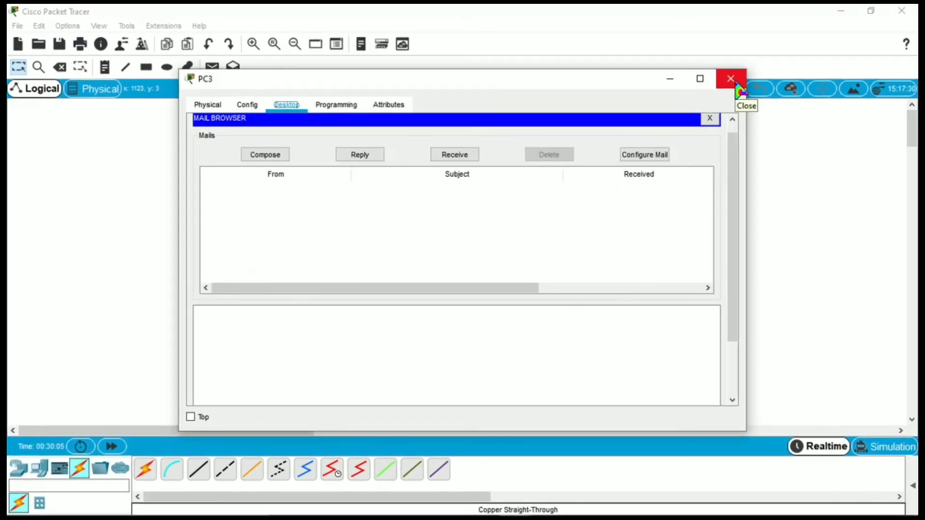
Close PC3 and start a new message in PC1's Mail Browser.
left_click(737, 84)
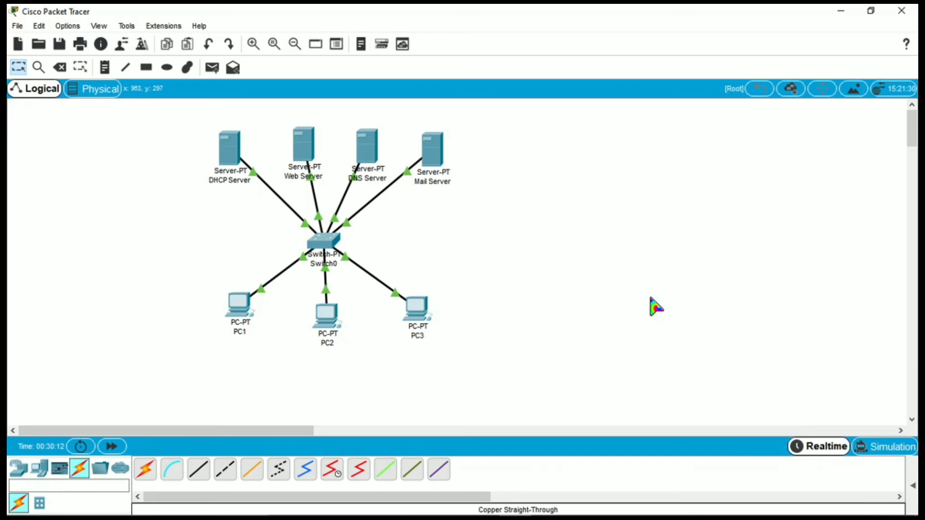
left_click(239, 307)
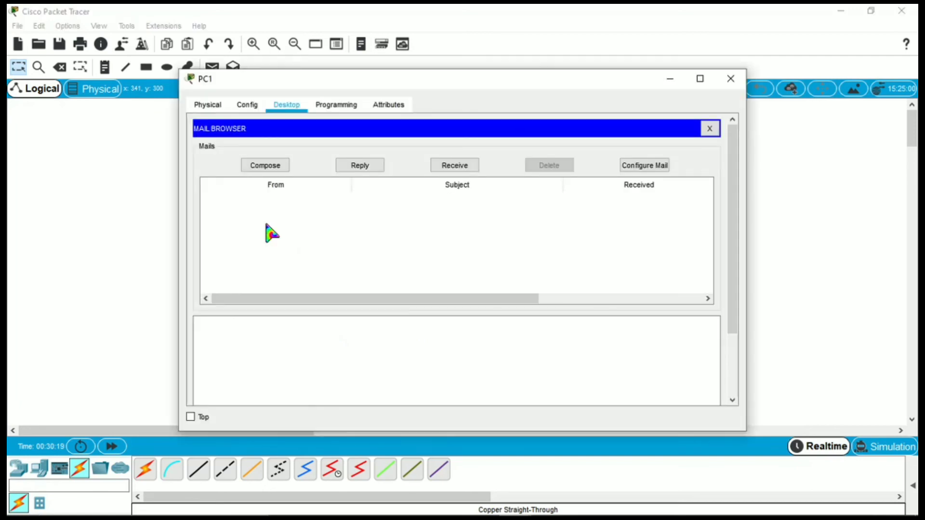
left_click(265, 166)
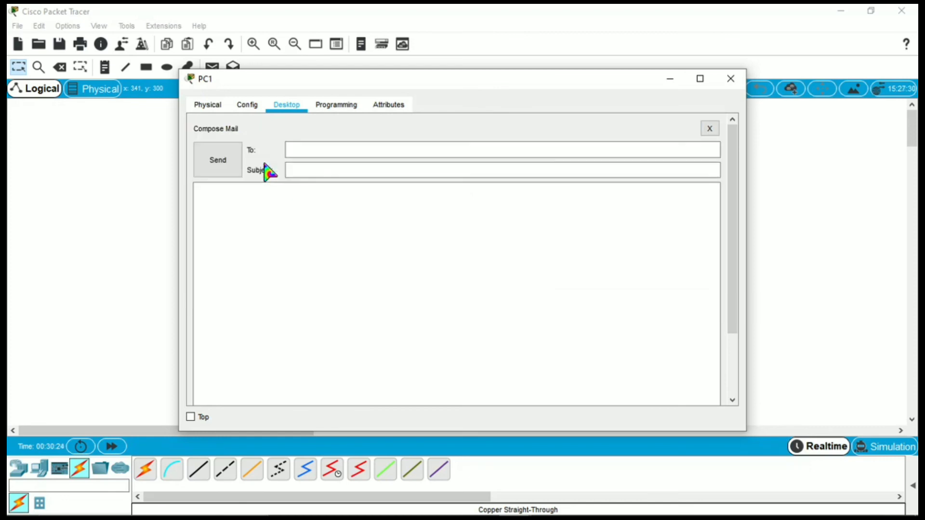
Address PC1's new email to the second user's mail address with subject Hai.
left_click(315, 149)
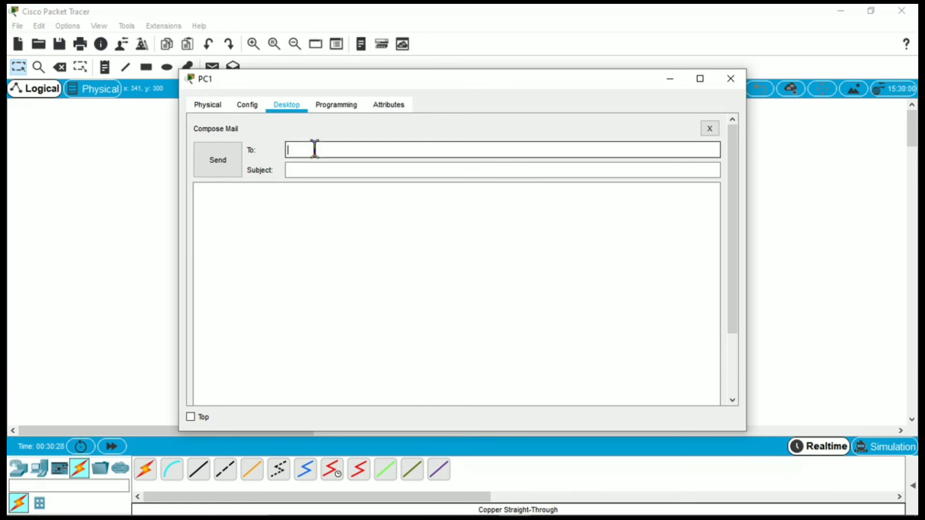
type("user2")
key("Tab")
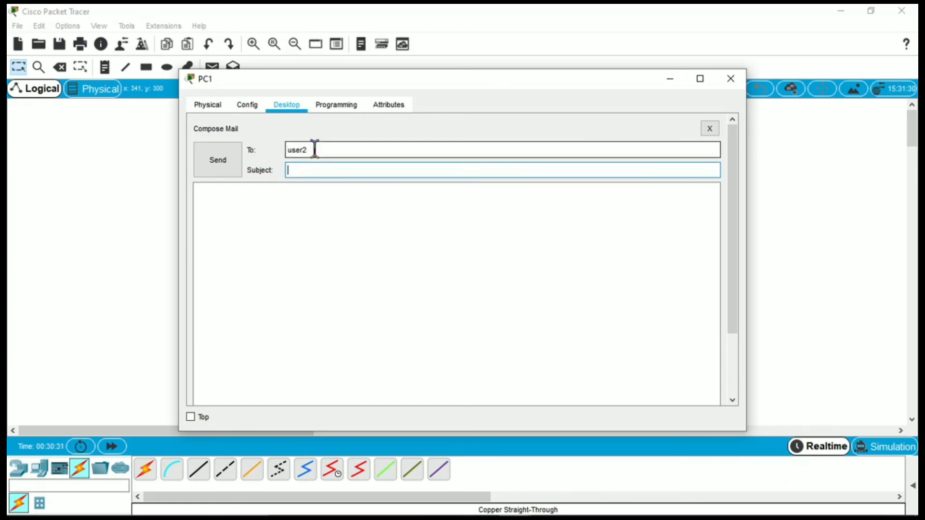
left_click(328, 143)
type("@tapson")
type("g")
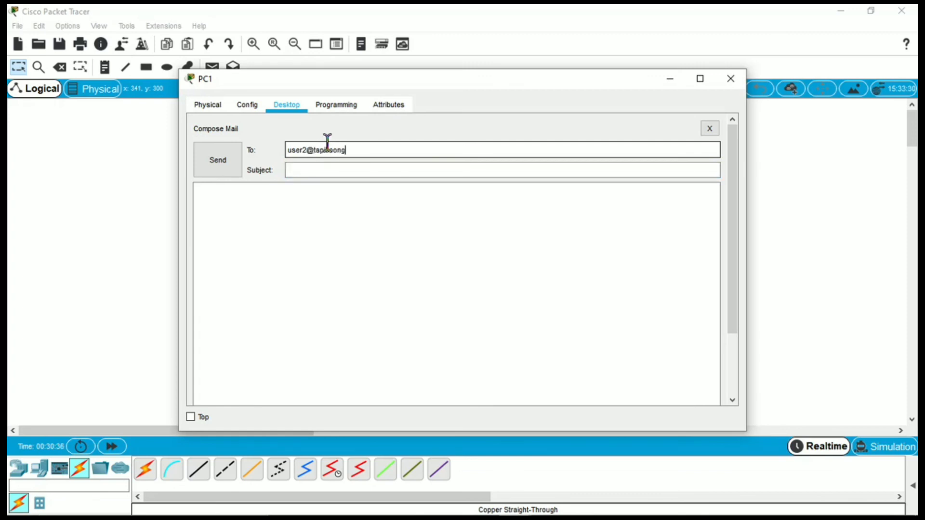
type(".com")
key("Tab")
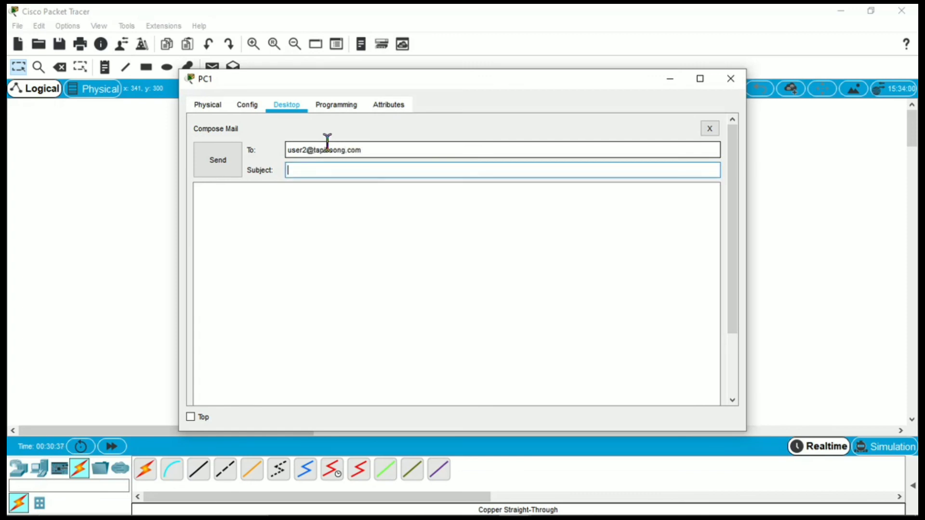
type("Hai")
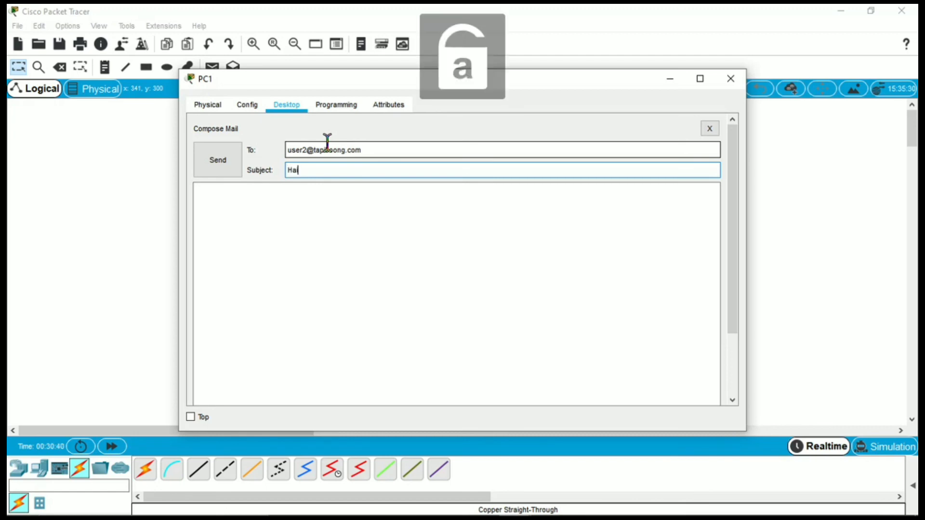
Type the message body 'Tapi bOong'.
left_click(249, 211)
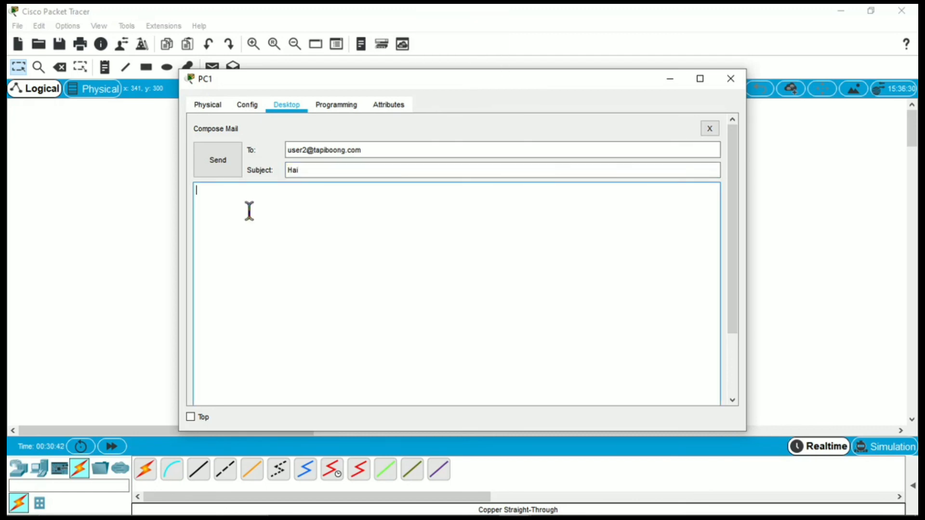
type("Ta")
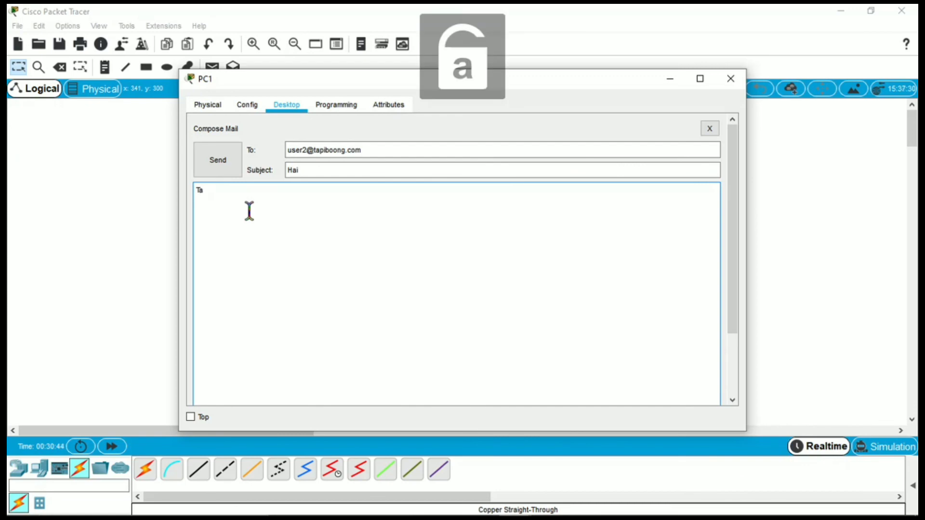
type("pi b")
key("Caps_Lock")
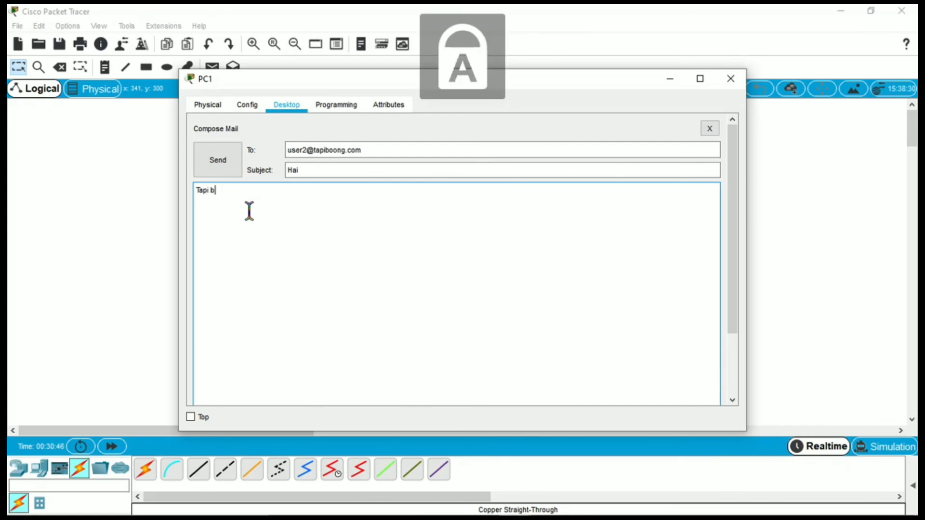
type("O")
key("Caps_Lock")
type("ong")
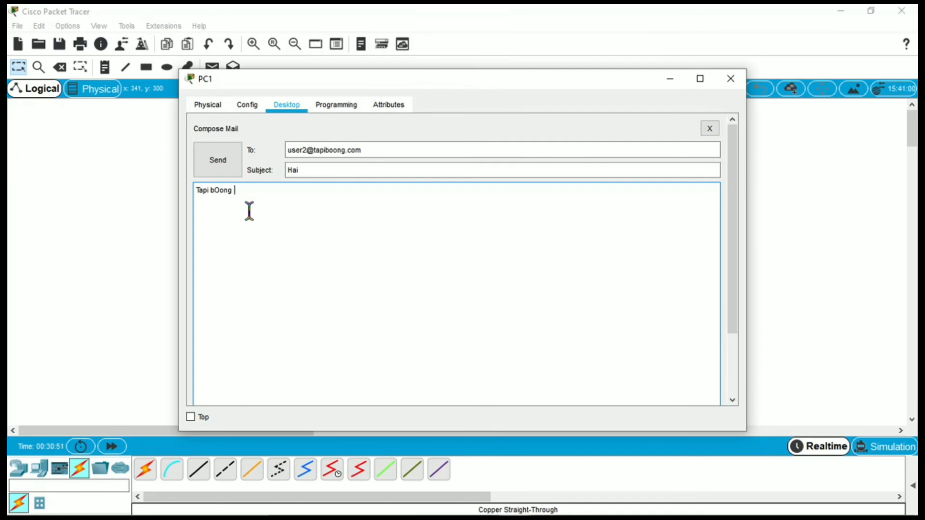
Send PC1's Hai email, then view it in PC2's mail client, reading 'Tapi bOong'.
left_click(227, 169)
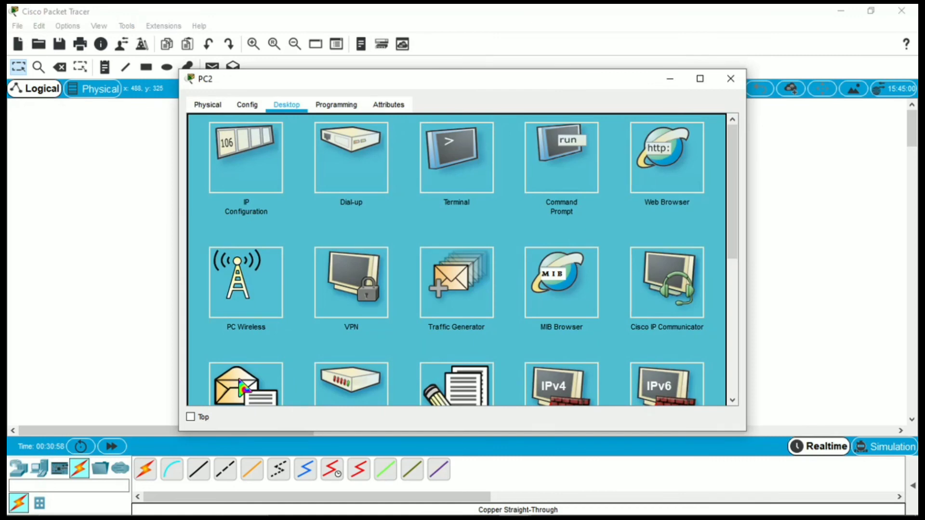
left_click(240, 381)
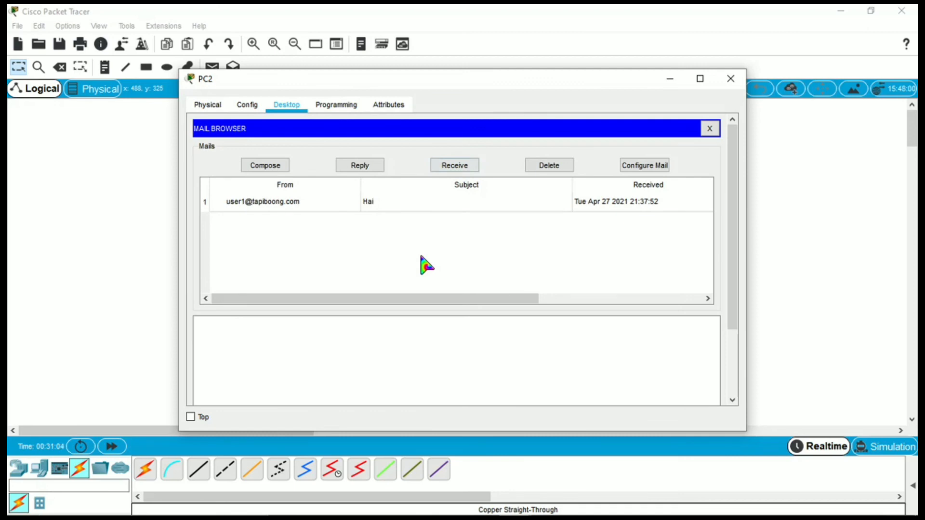
left_click(426, 201)
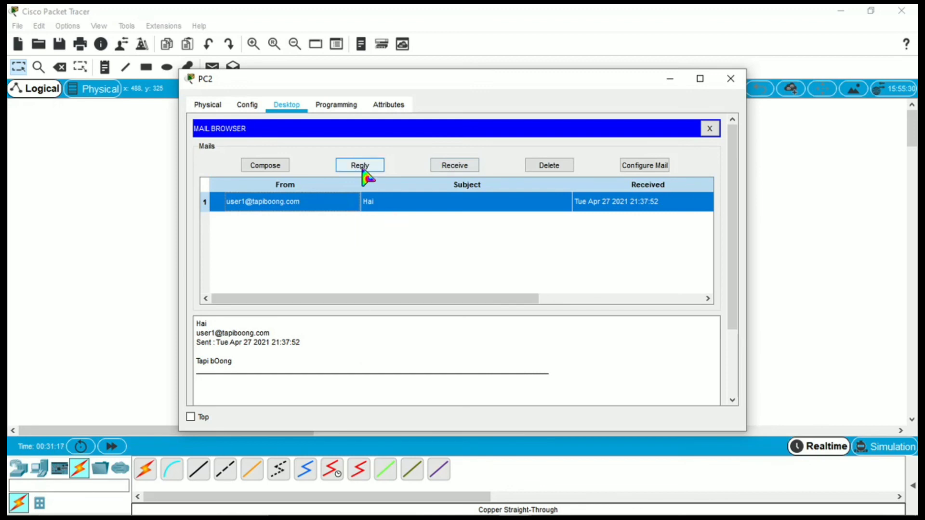
Send PC2's 'RE: Hai' reply with the body 'Tapi bOOng Juga' back to the first user.
left_click(361, 165)
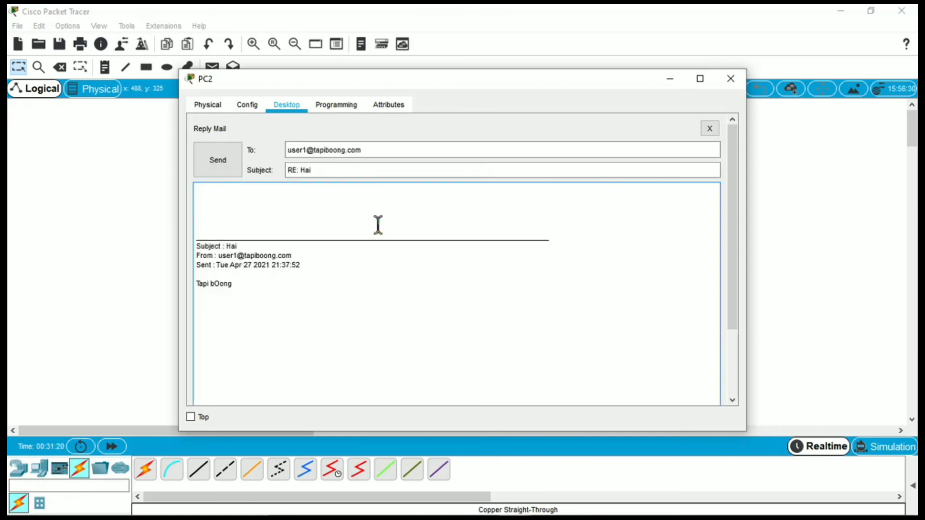
type("T")
key("Caps_Lock")
type("p")
key("BackSpace")
type("api b")
type("OO")
key("Caps_Lock")
type("ng Ju")
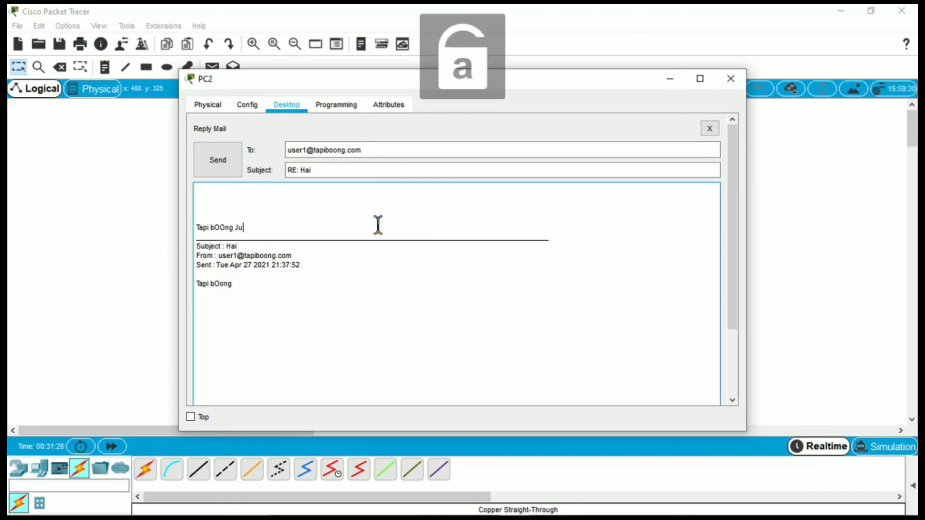
type("ga")
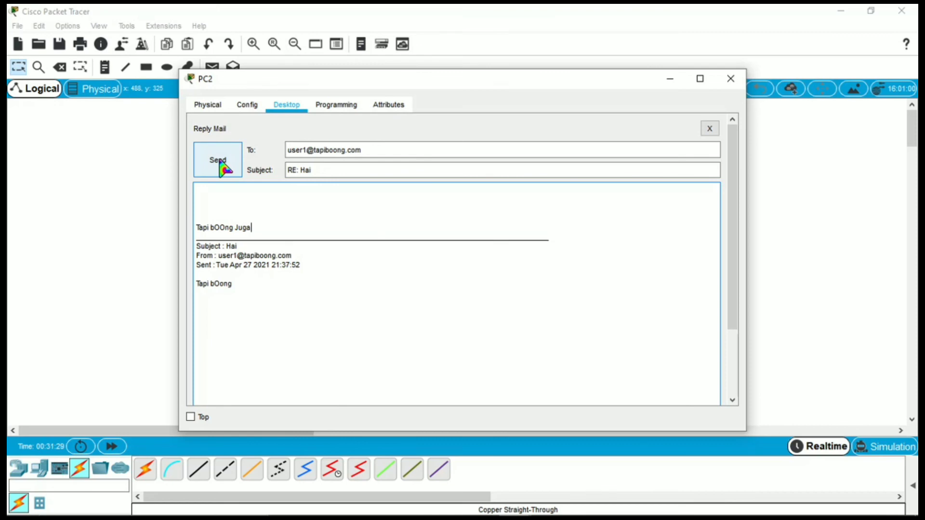
left_click(220, 162)
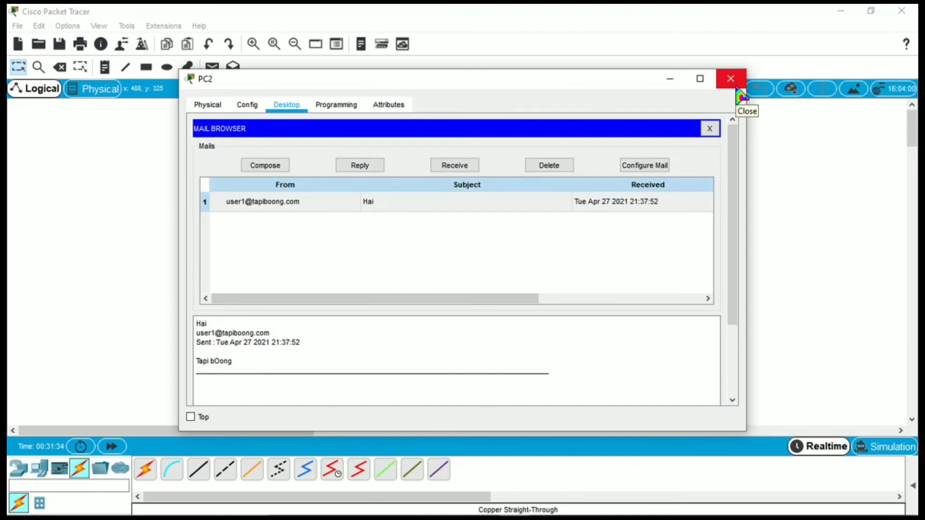